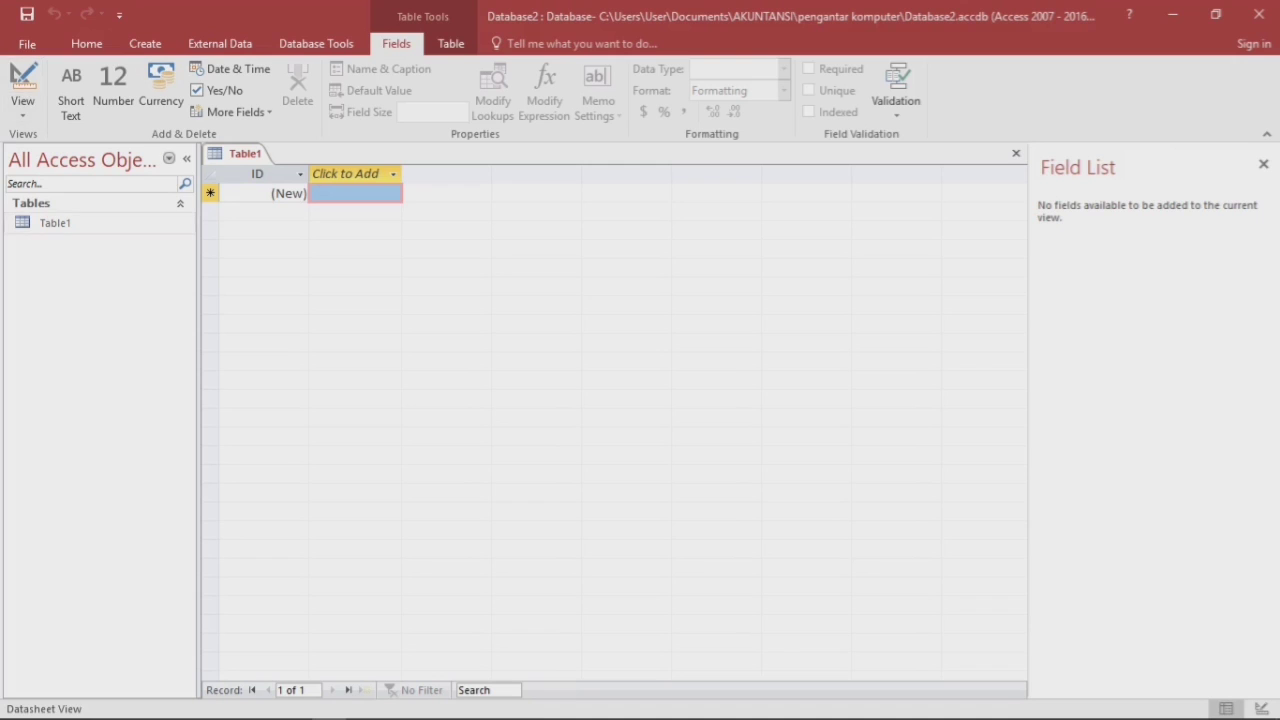
Open Table1 in Design View, saving it under the name Table nilai.
click(22, 108)
click(80, 186)
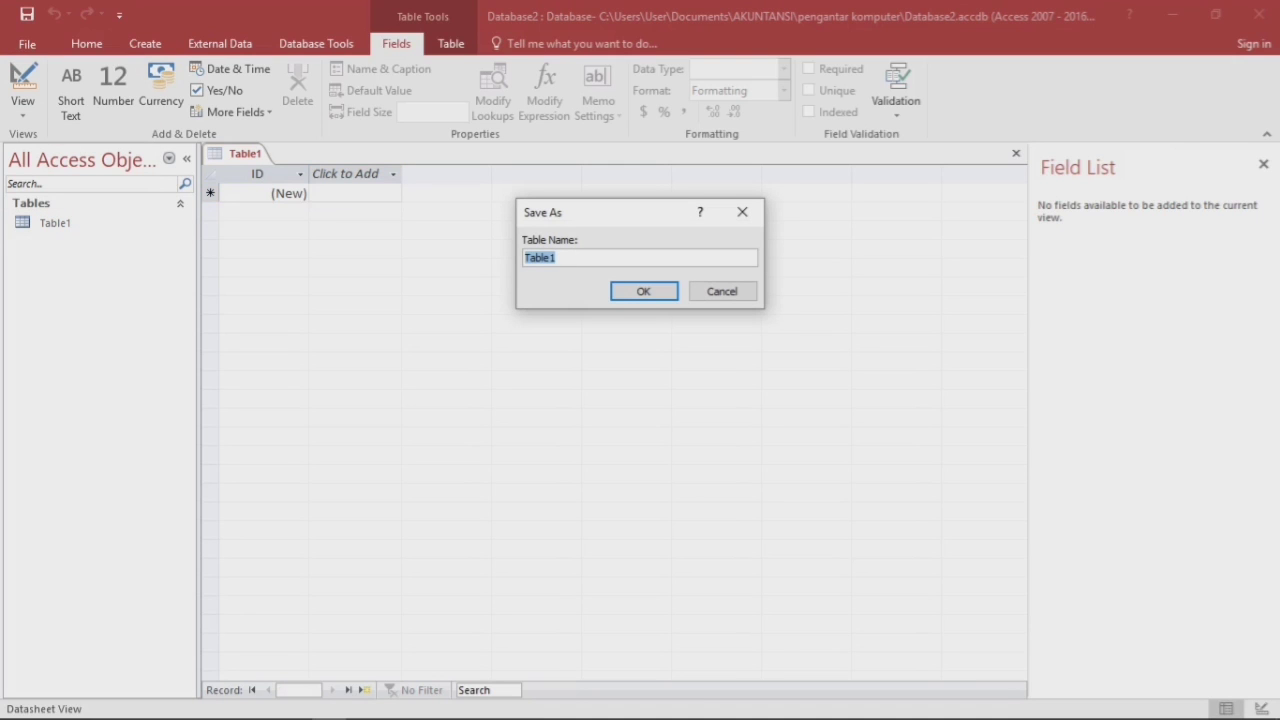
key(End)
key(BackSpace)
text(nilai)
key(Return)
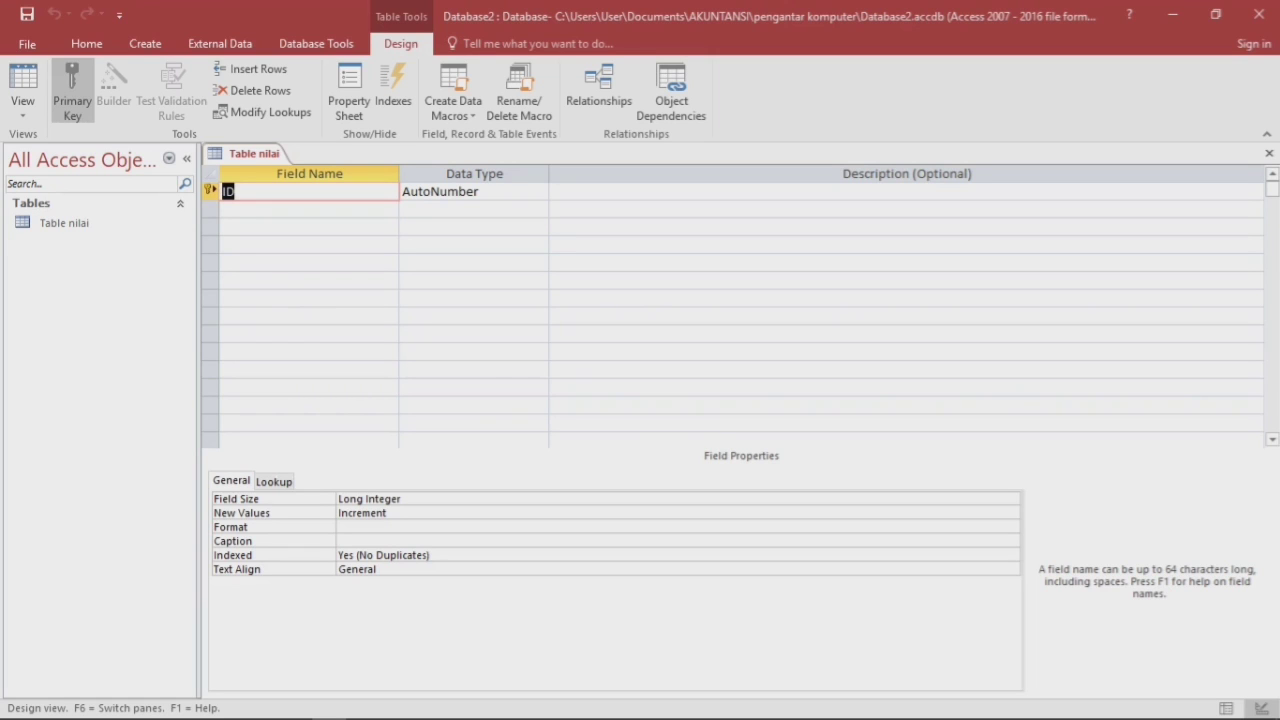
Rename the ID primary key field as No, keeping its AutoNumber data type.
text(No)
key(Return)
key(Return)
key(Return)
Add a Short Text field named Nama and set its field size to 25.
text(Nama)
key(Return)
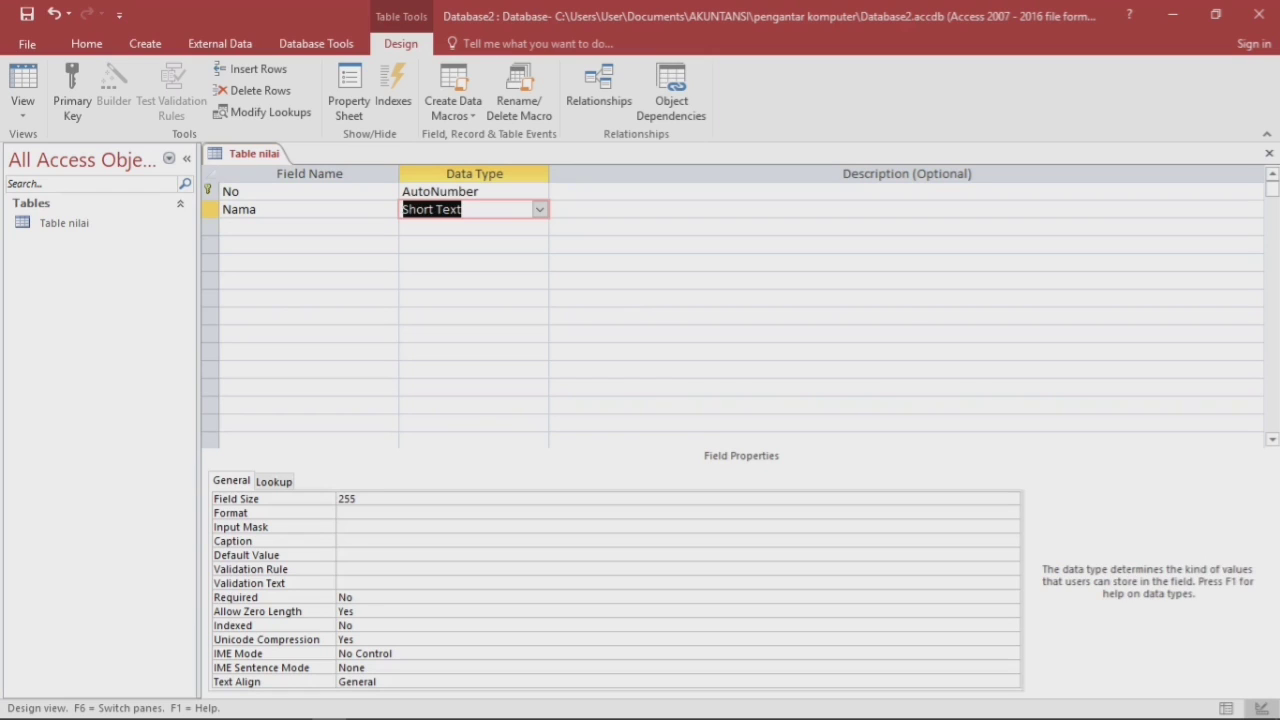
key(F6)
key(BackSpace)
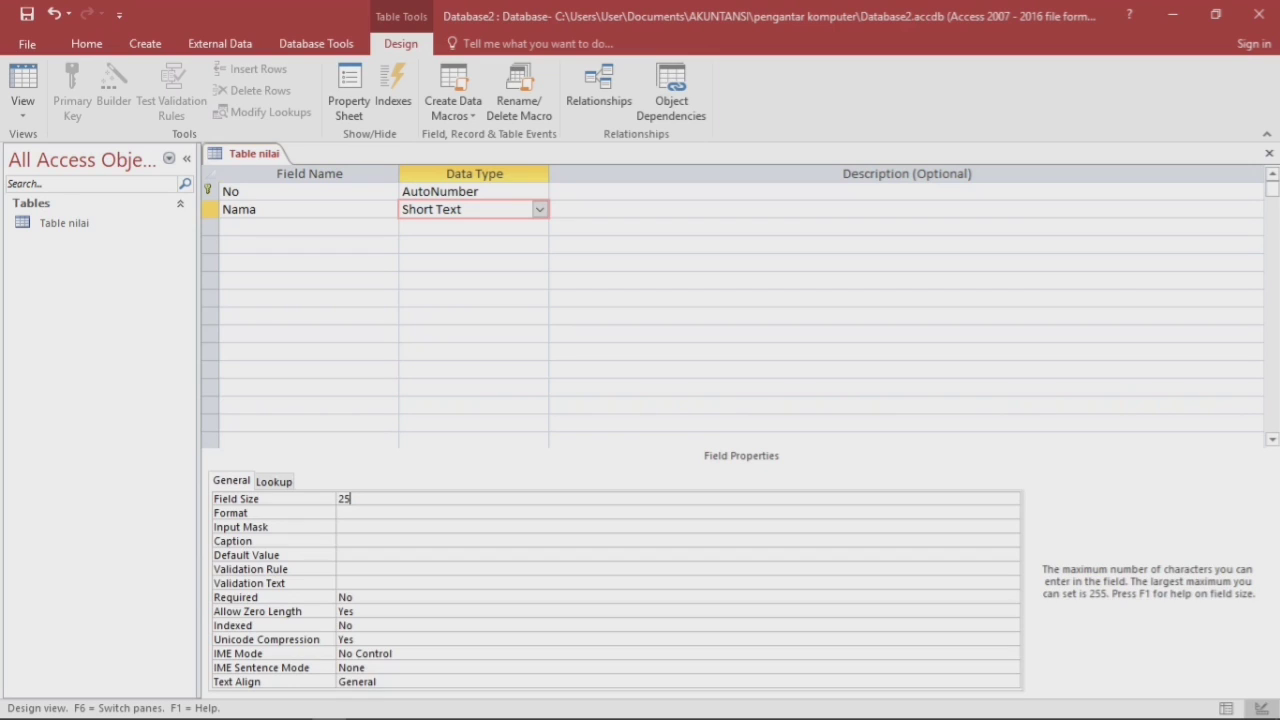
Add a field named Akuntansi with the Number data type below Nama.
click(309, 227)
text(Ak)
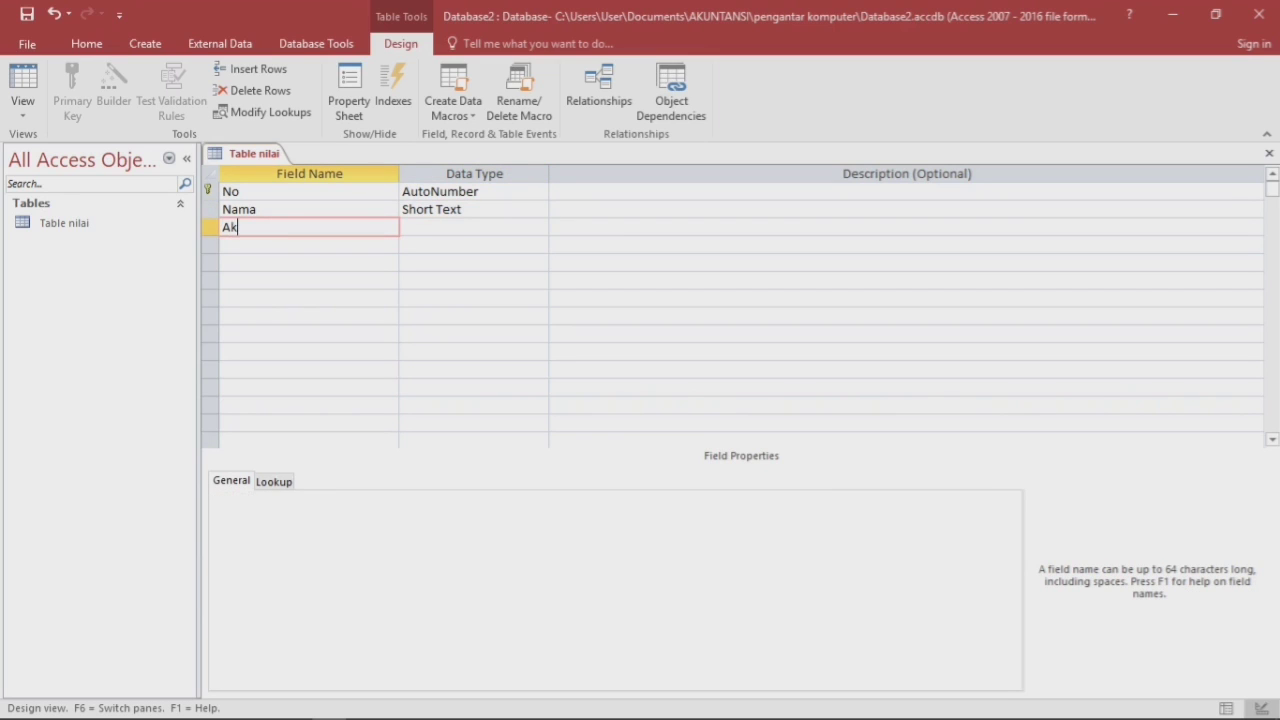
text(untansi)
key(Tab)
text(Nu)
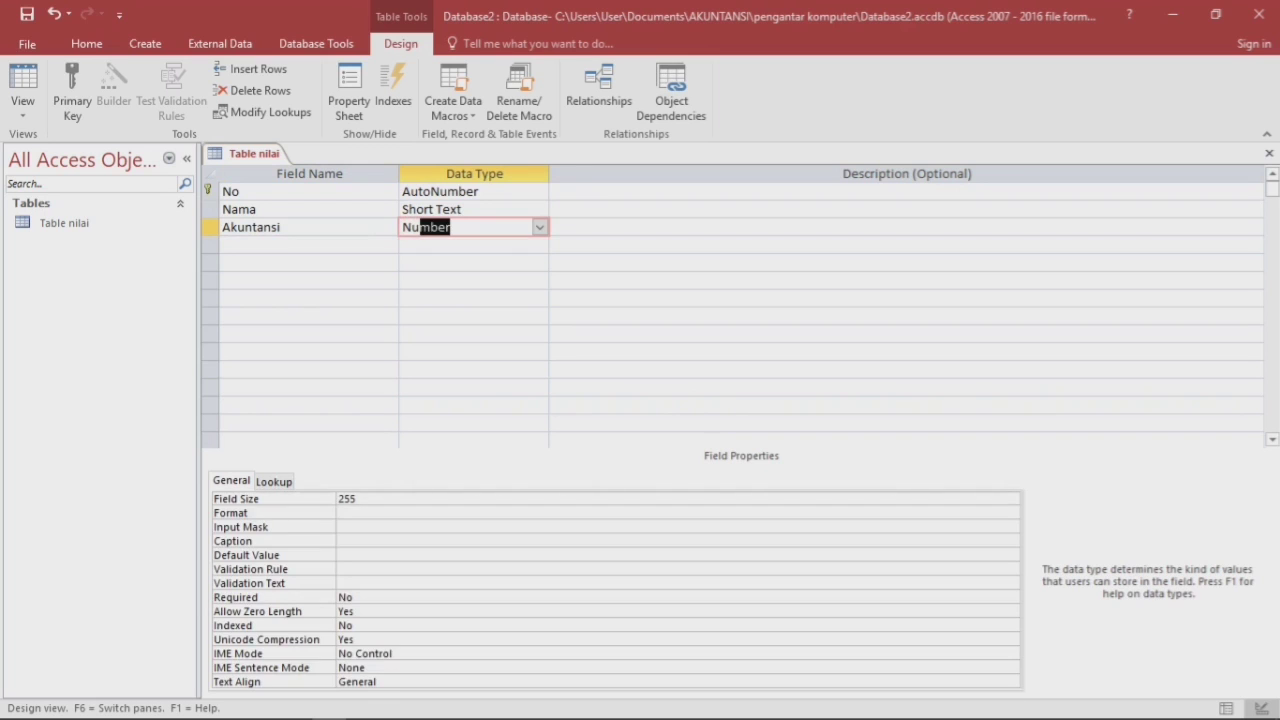
key(Tab)
key(Tab)
Add a field named Perpajakan with the Number data type below Akuntansi.
text(Perpajakan)
key(Tab)
text(nu)
key(Tab)
key(Tab)
Add a field named Komputer with the Number data type below Perpajakan.
text(Kompu)
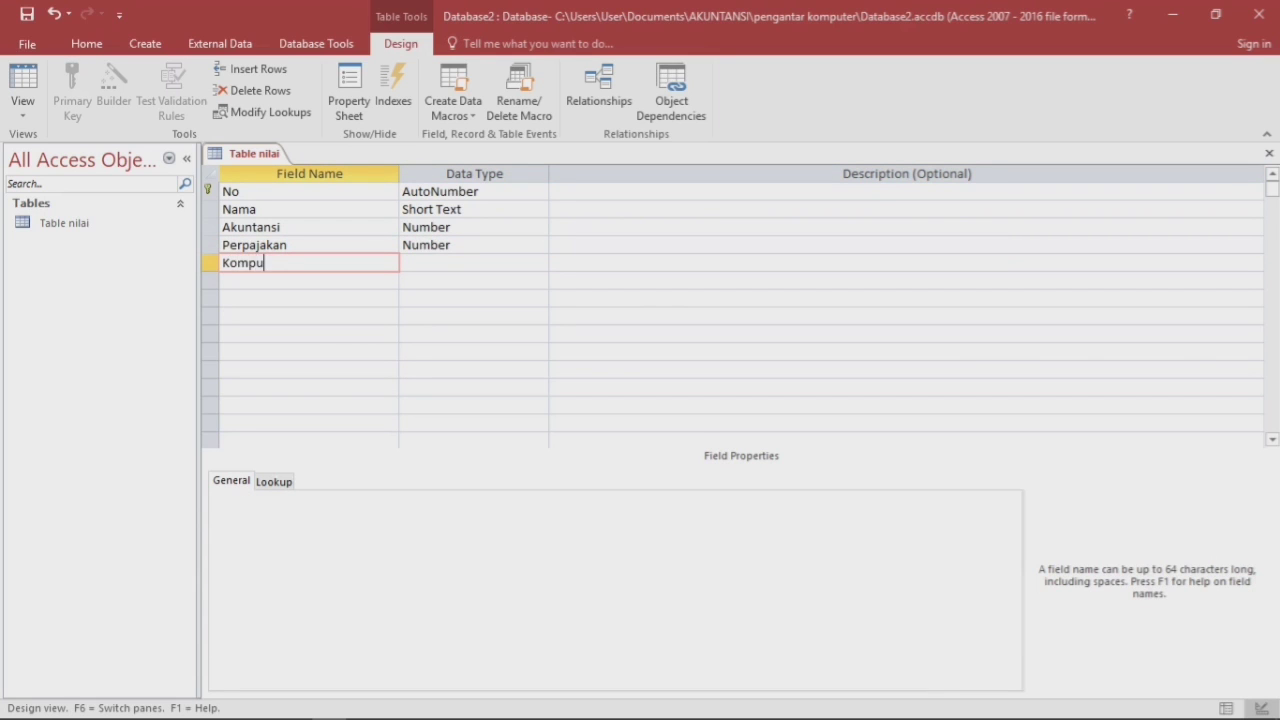
text(ter)
key(Tab)
text(nu)
key(Tab)
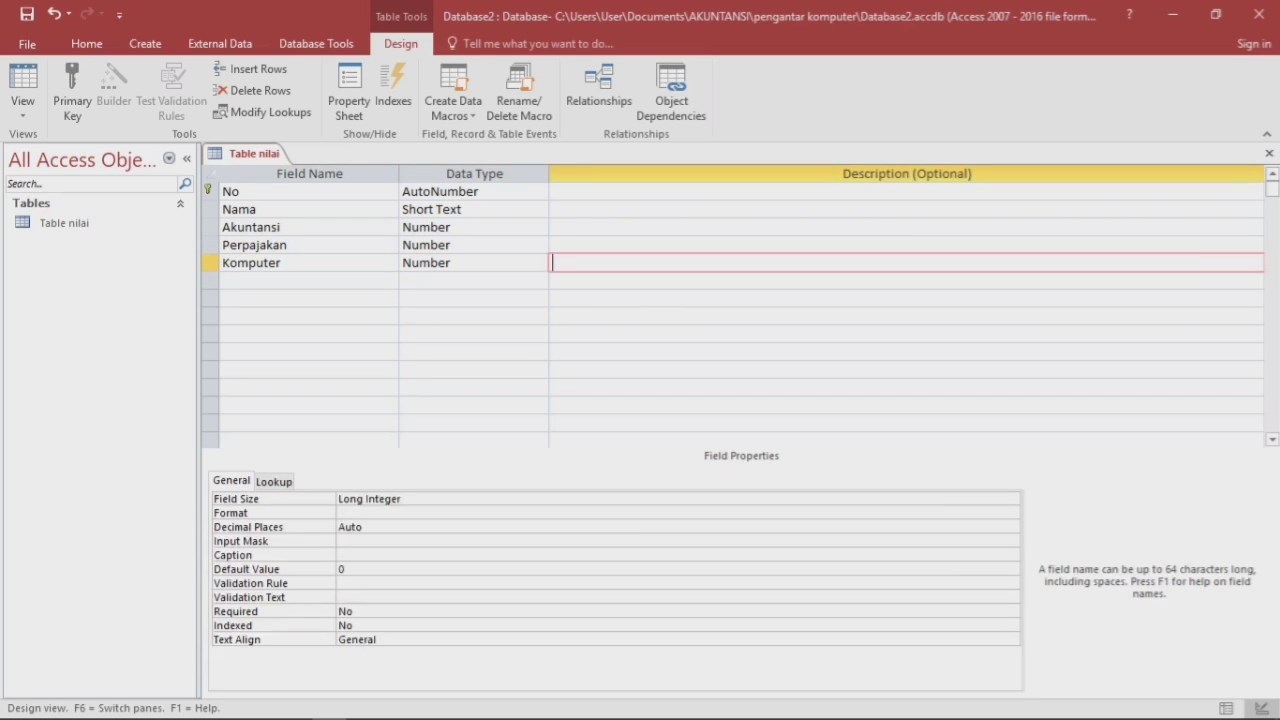
key(Tab)
Add a field named Statistika with the Number data type below Komputer.
text(St)
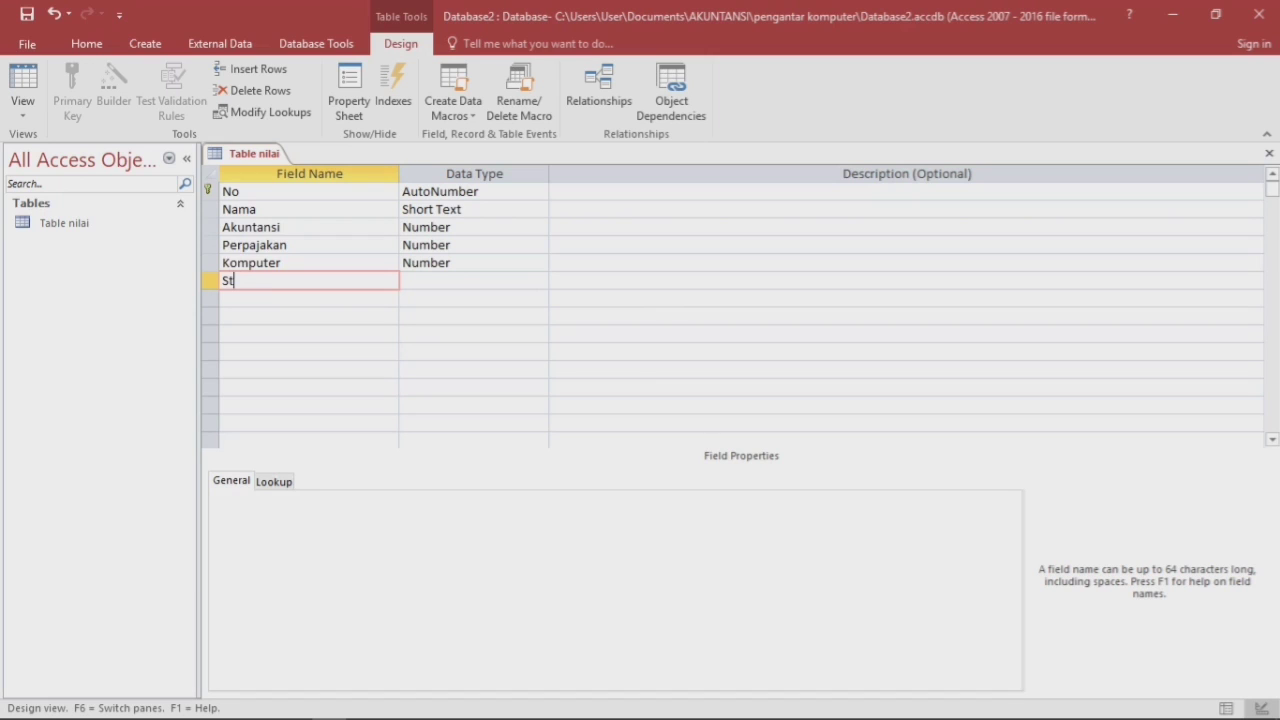
text(atistika)
key(Tab)
text(Nu)
key(Tab)
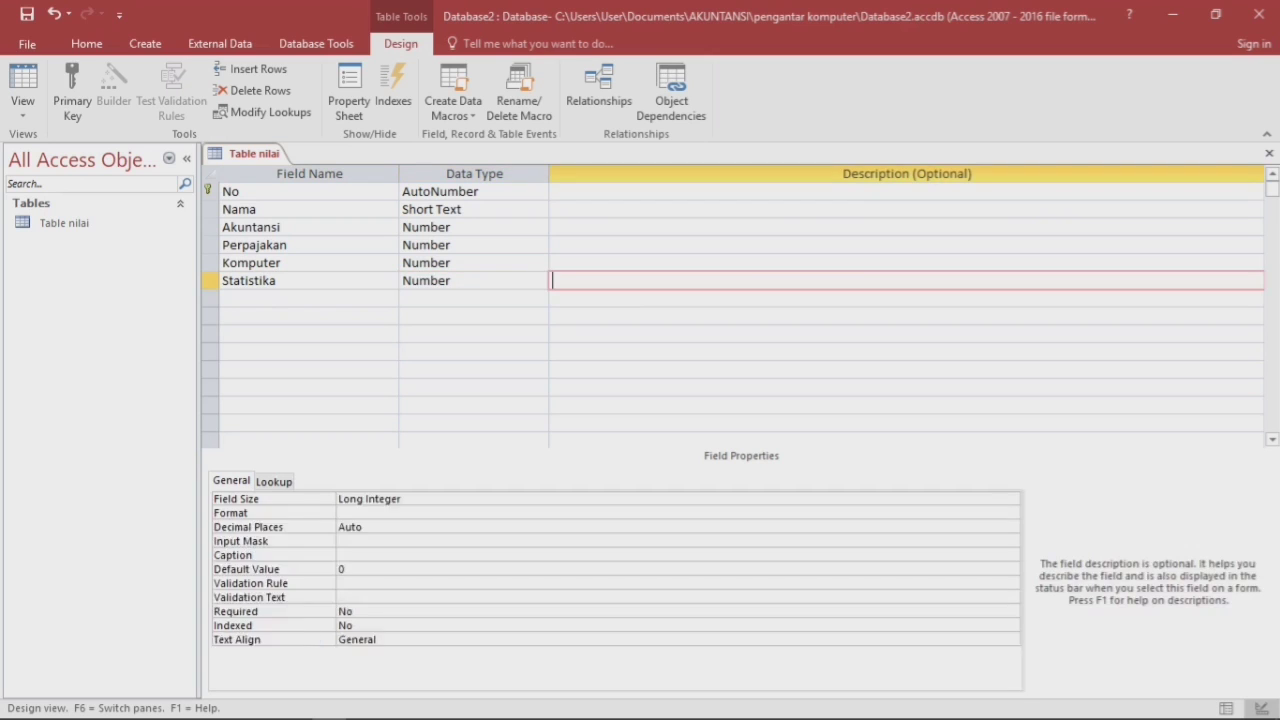
key(Tab)
Add a field named PKN with the Number data type below Statistika.
text(PKN)
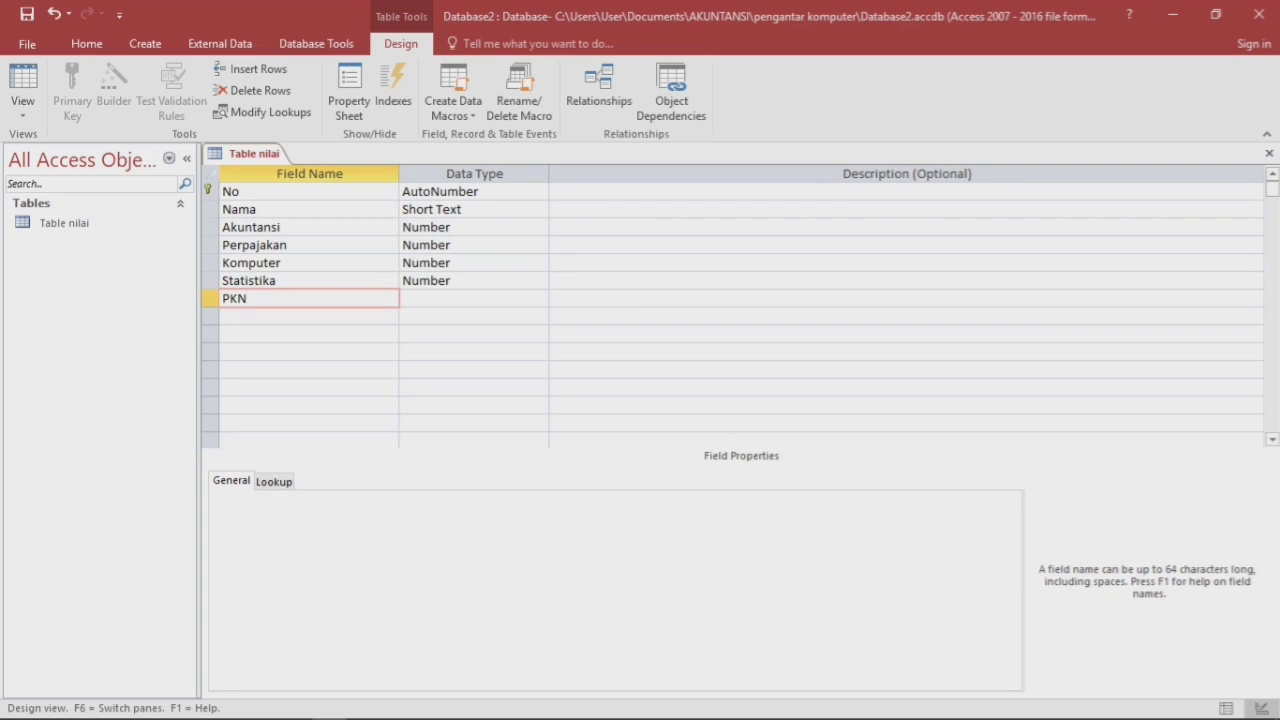
key(Tab)
text(Nu)
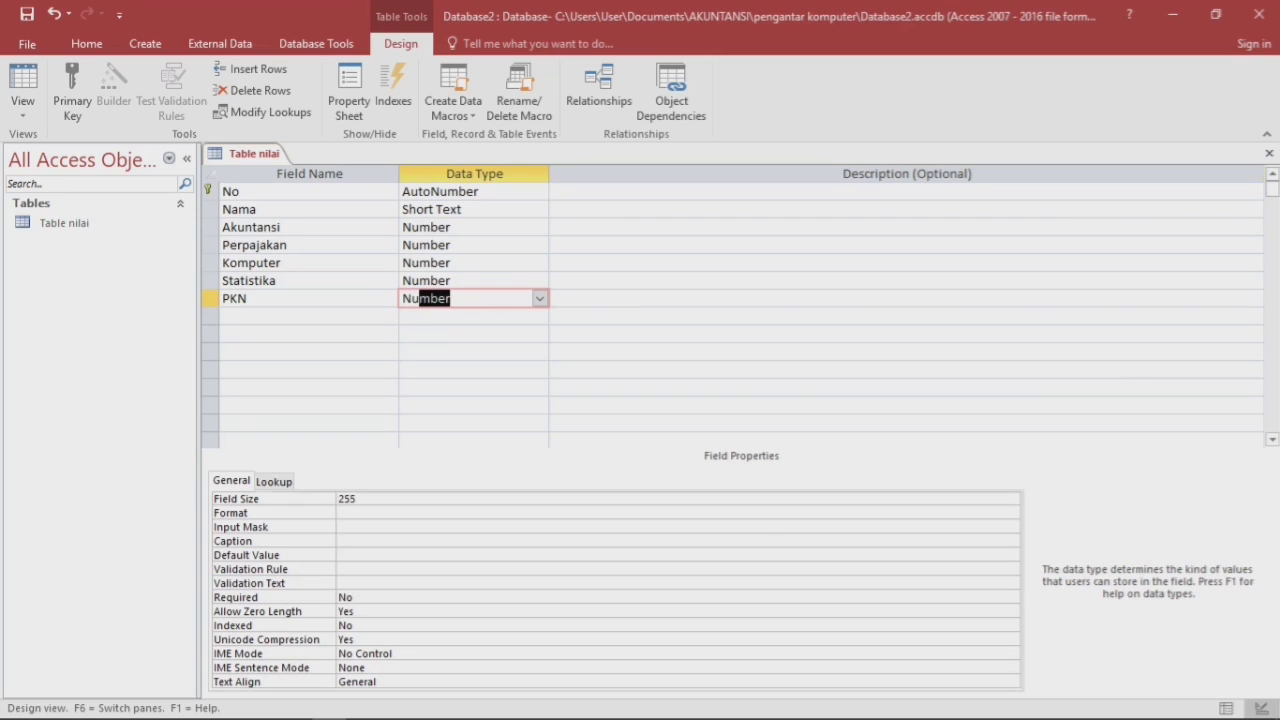
key(Tab)
key(Tab)
Add a field named Jumlah with the Number data type below PKN.
text(Jumlah)
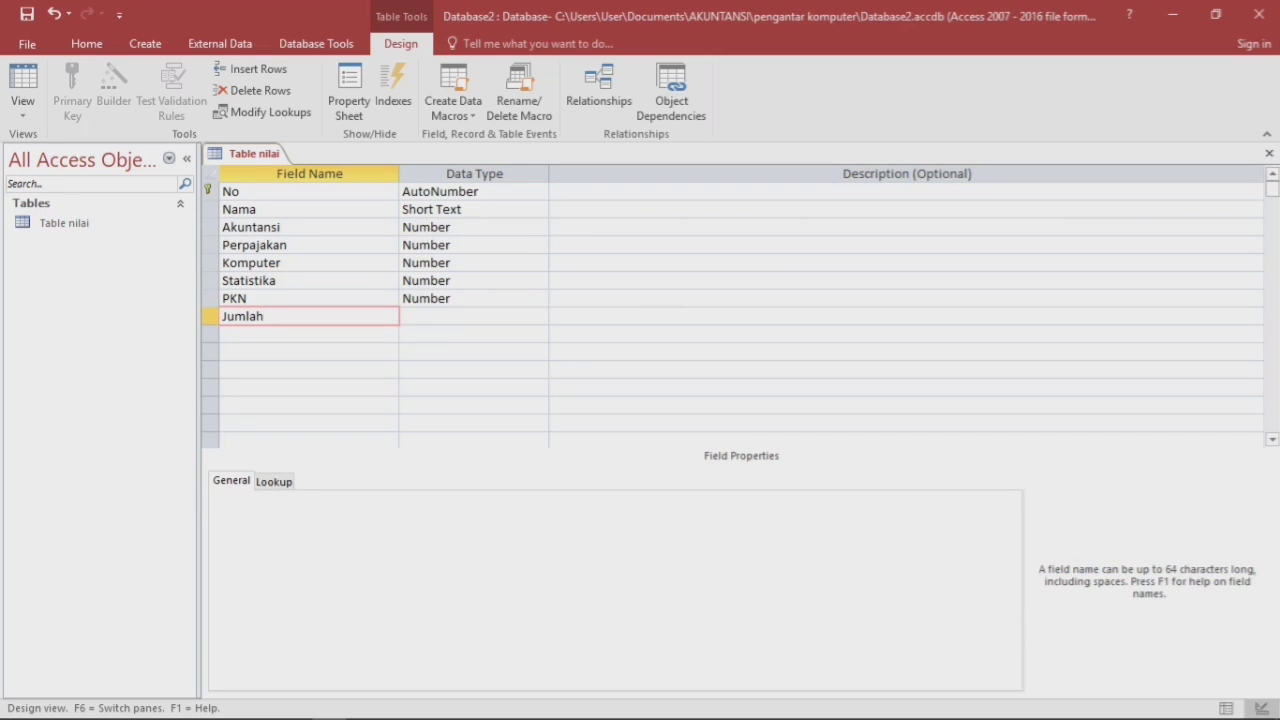
key(Tab)
text(num)
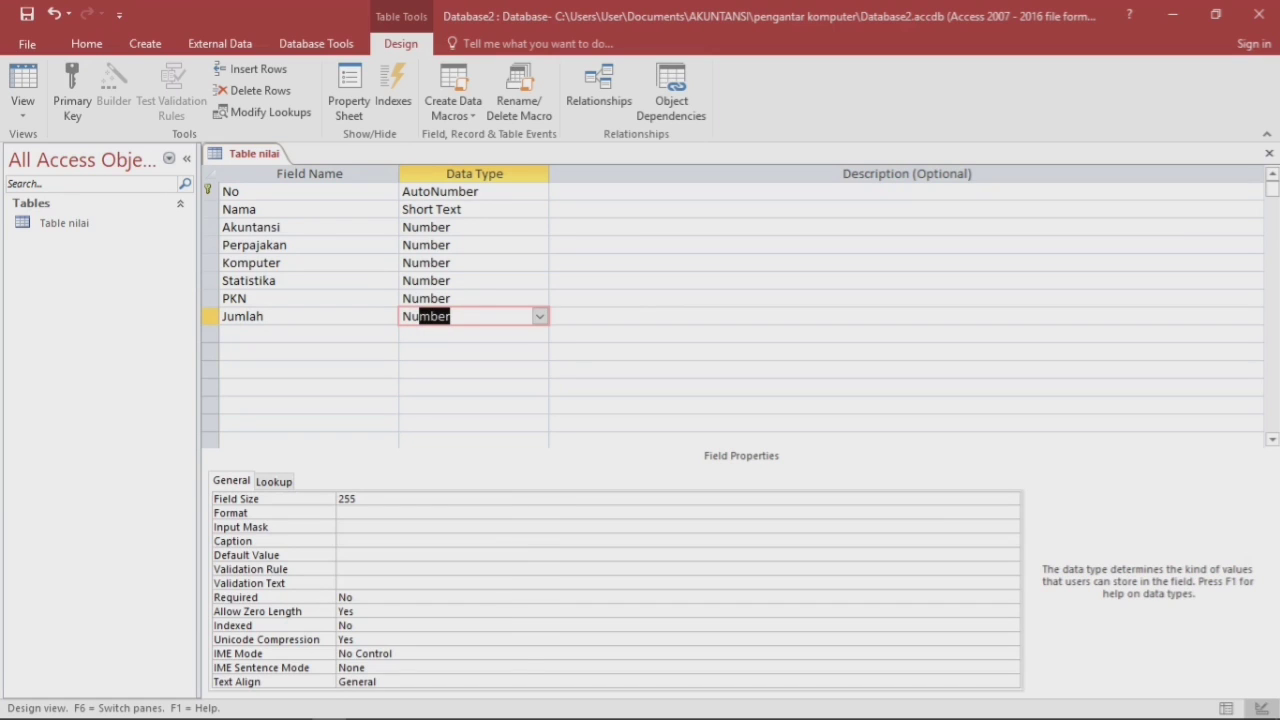
key(Tab)
key(Tab)
Add a field named Rata-rata with the Number data type below Jumlah.
text(Rata)
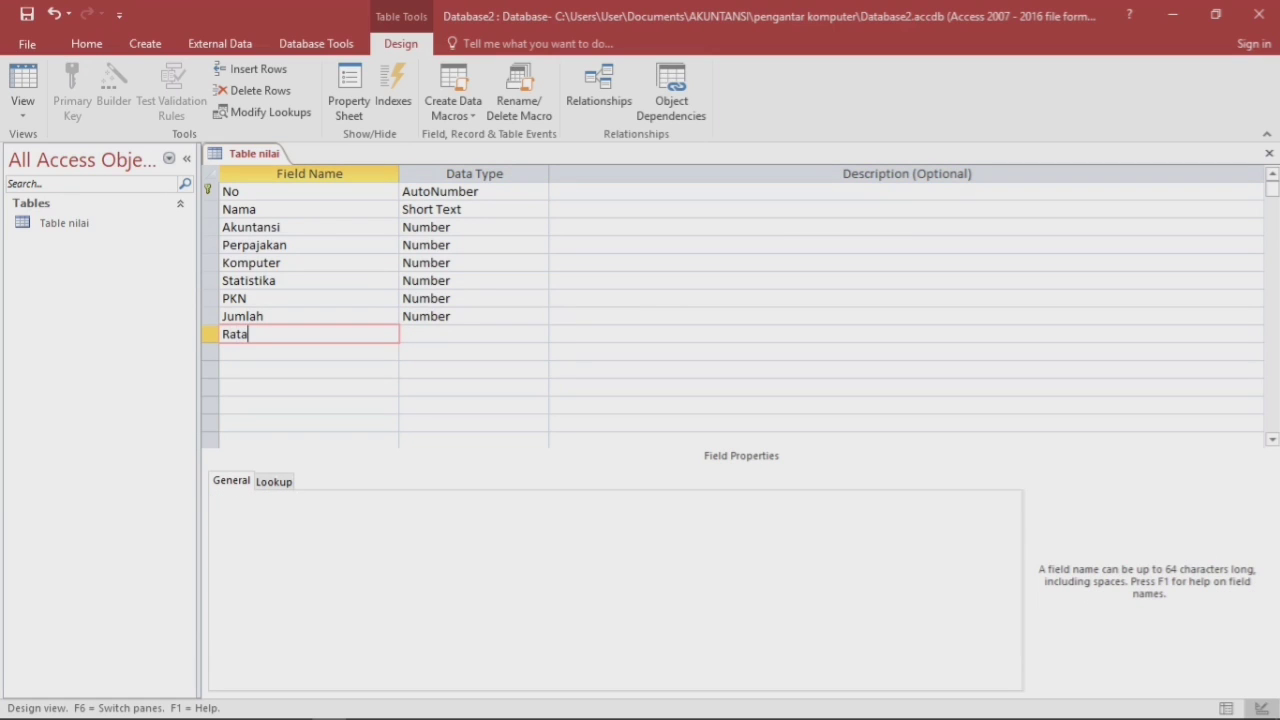
text(-rata)
key(Tab)
text(num)
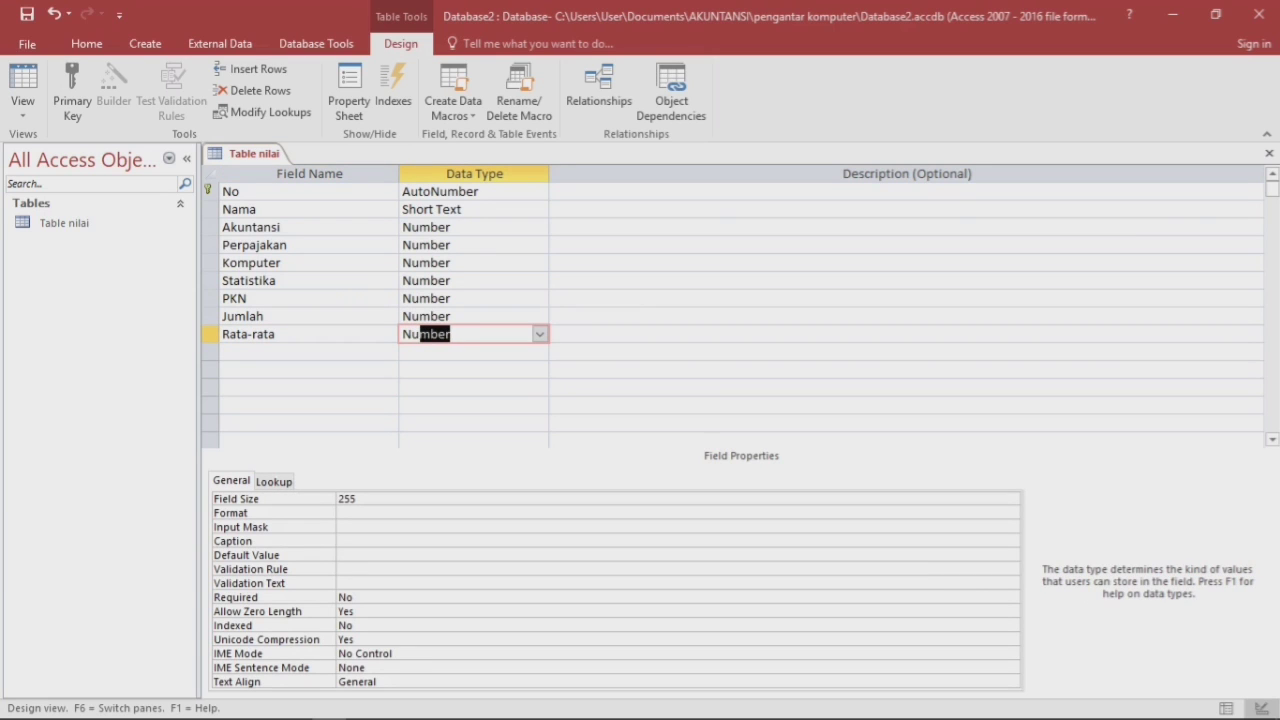
key(Tab)
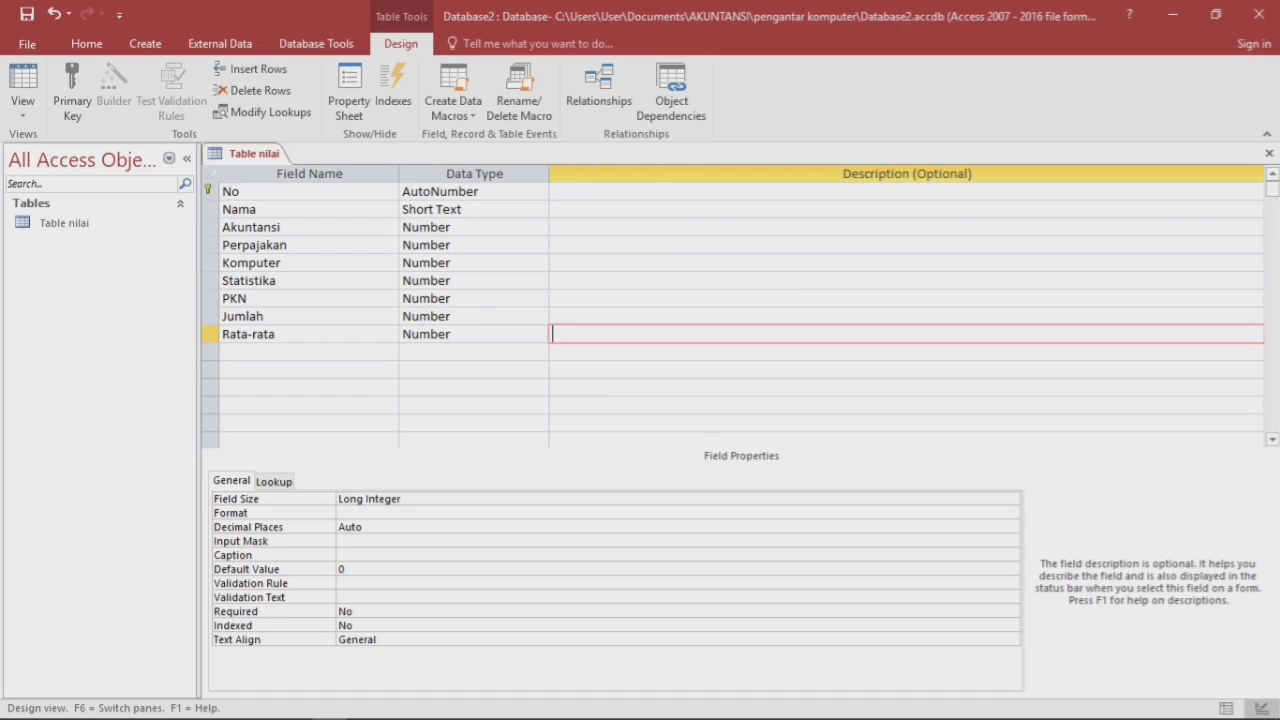
Save the design of Table nilai and switch the table to Datasheet View.
right_click(228, 156)
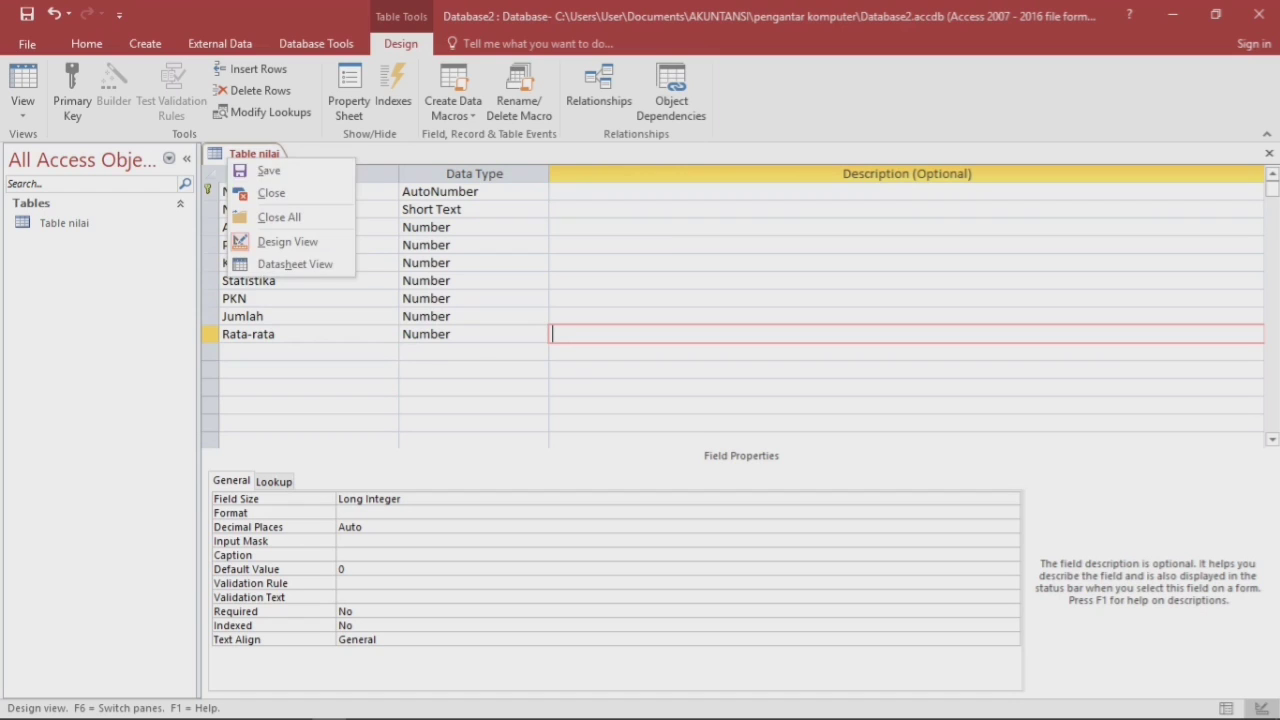
click(252, 169)
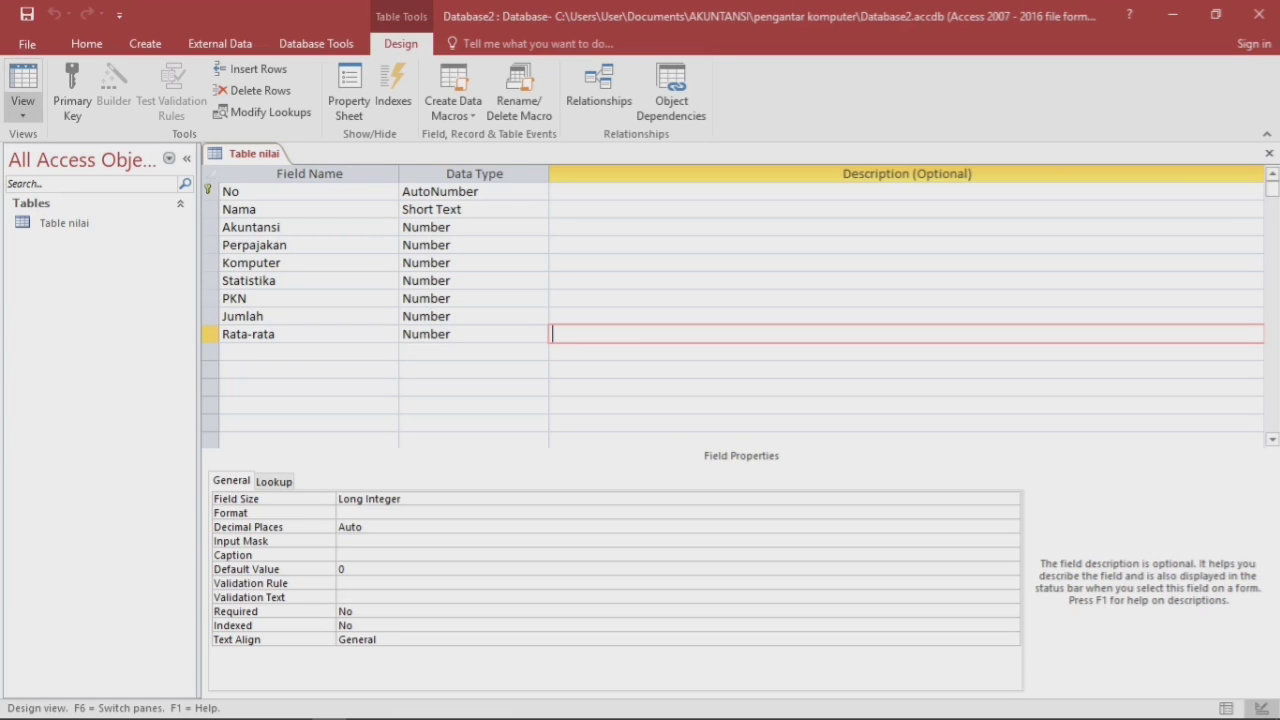
click(22, 108)
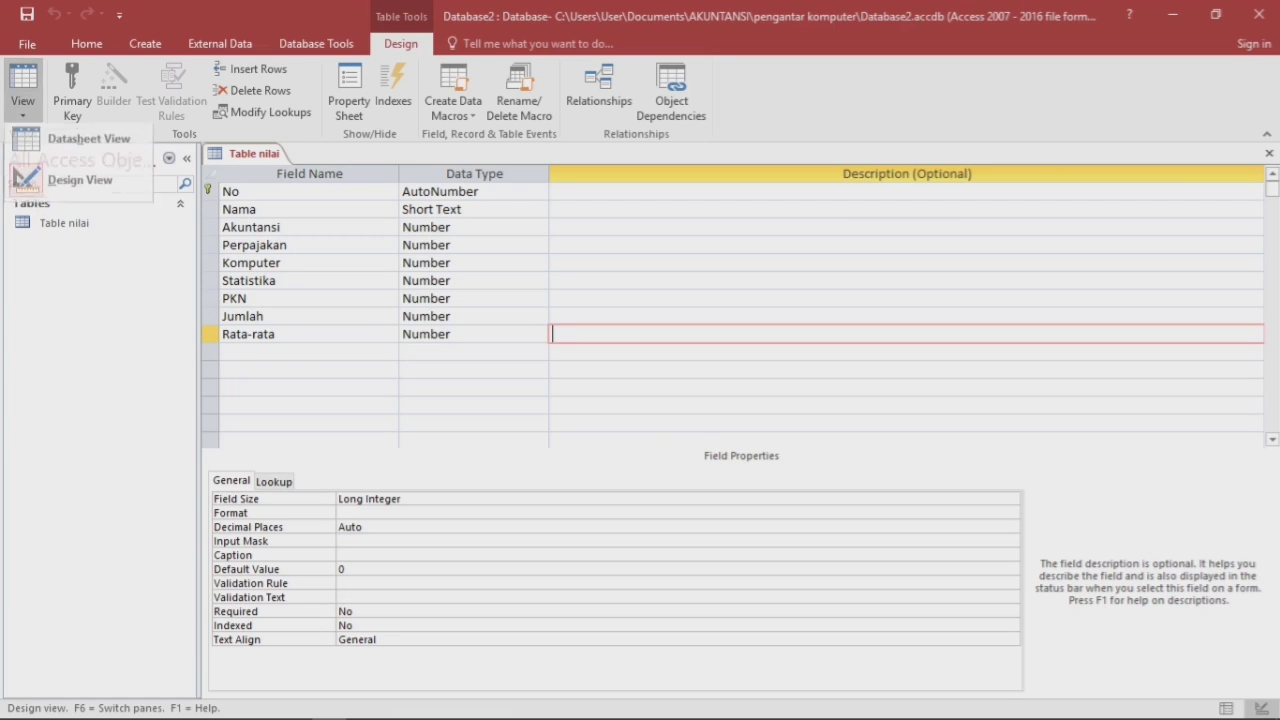
click(89, 132)
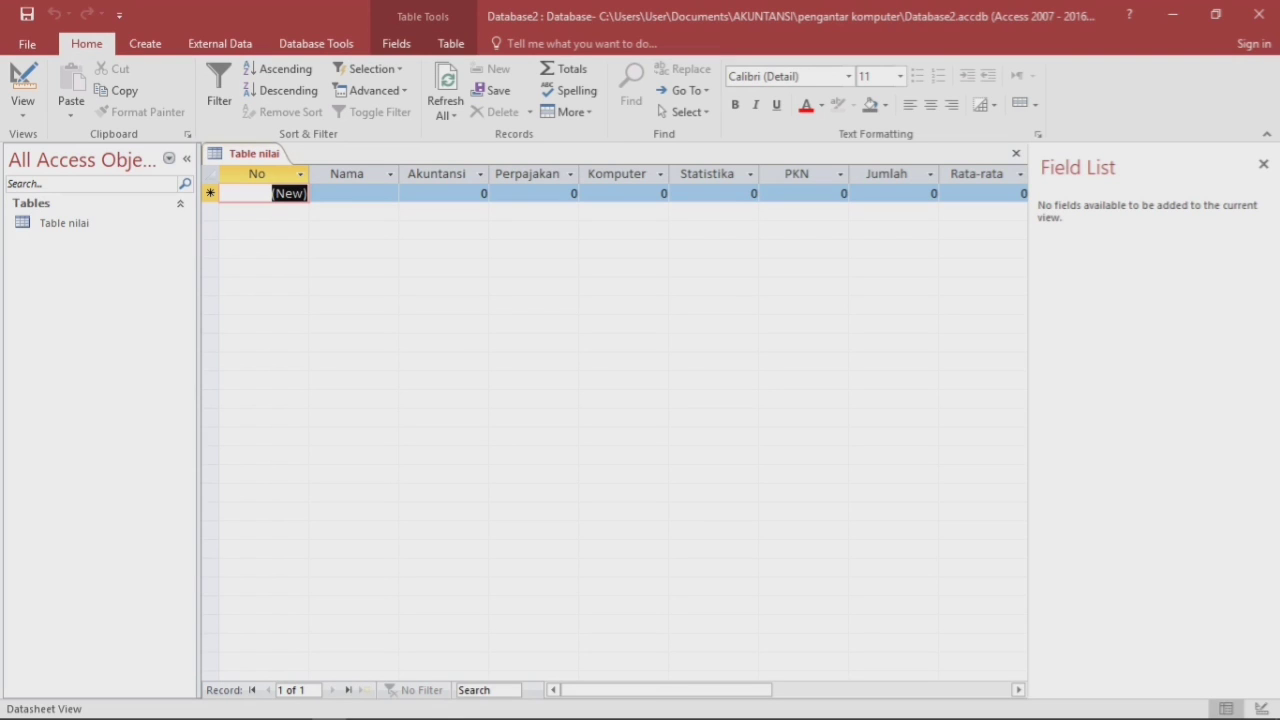
Close Table nilai and select it in the list of database objects.
right_click(254, 153)
click(290, 192)
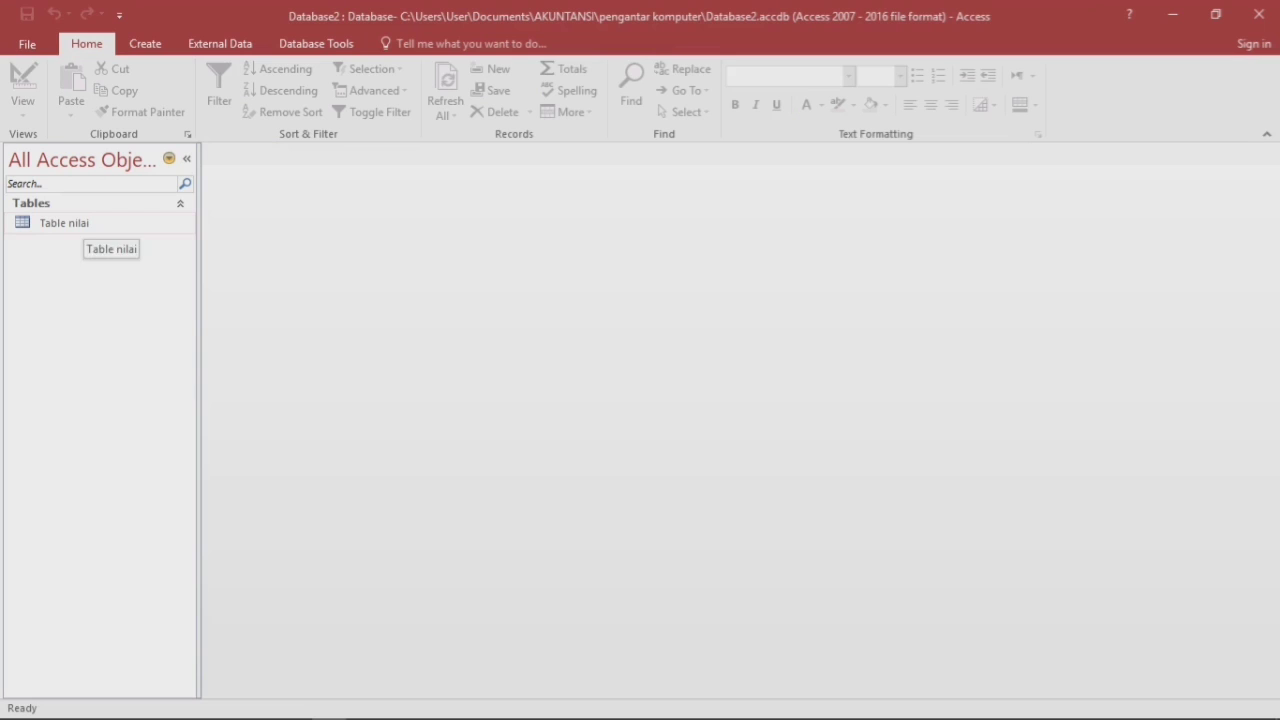
click(64, 223)
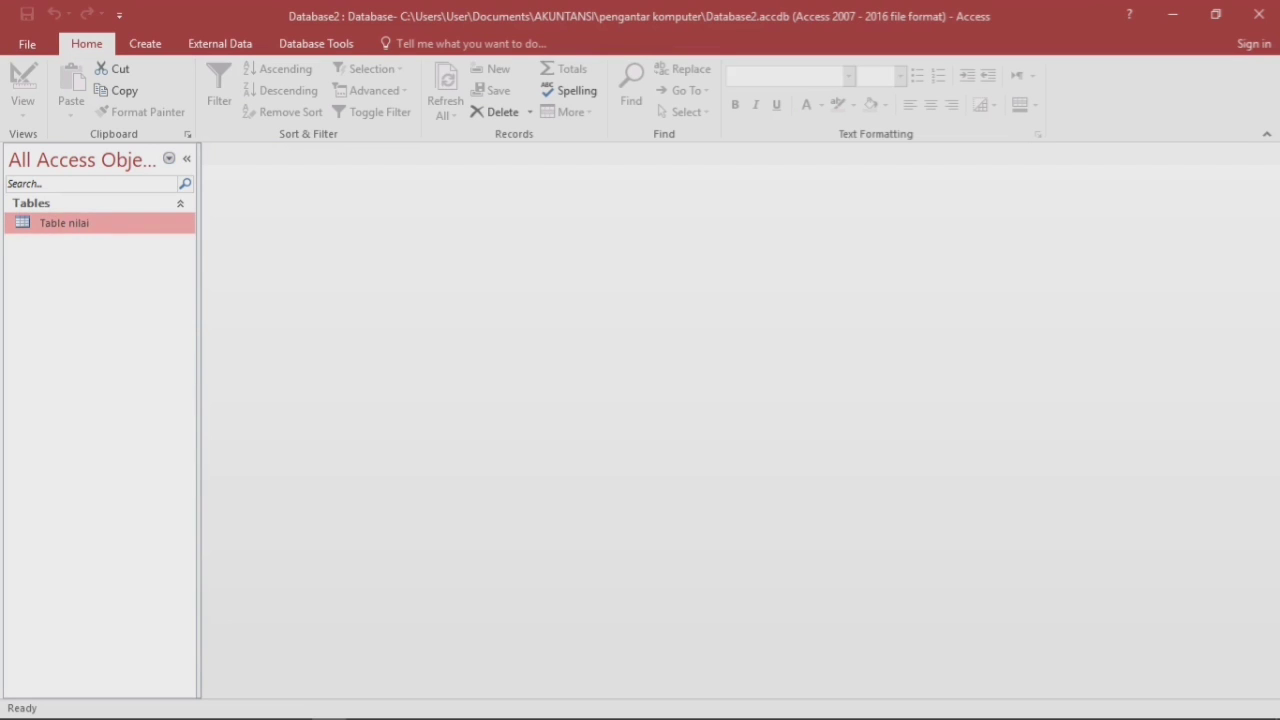
Create a new query in Design View with Table nilai as its source table.
click(145, 43)
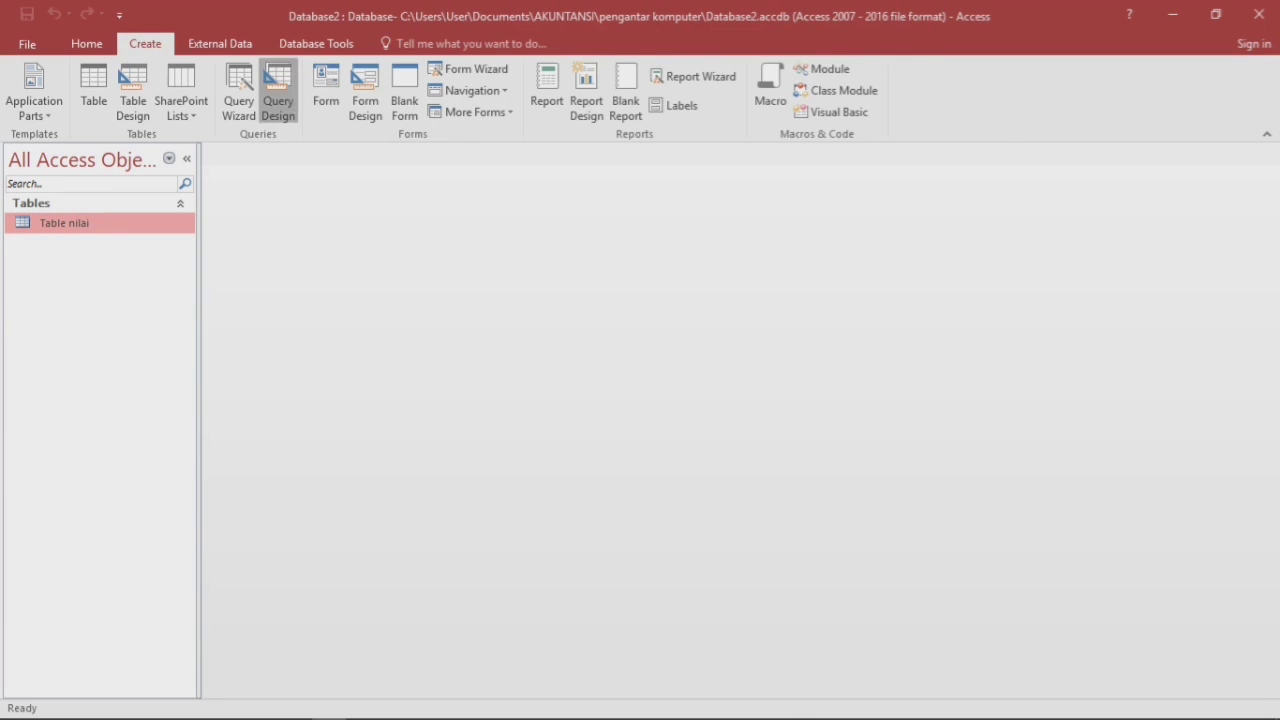
click(278, 92)
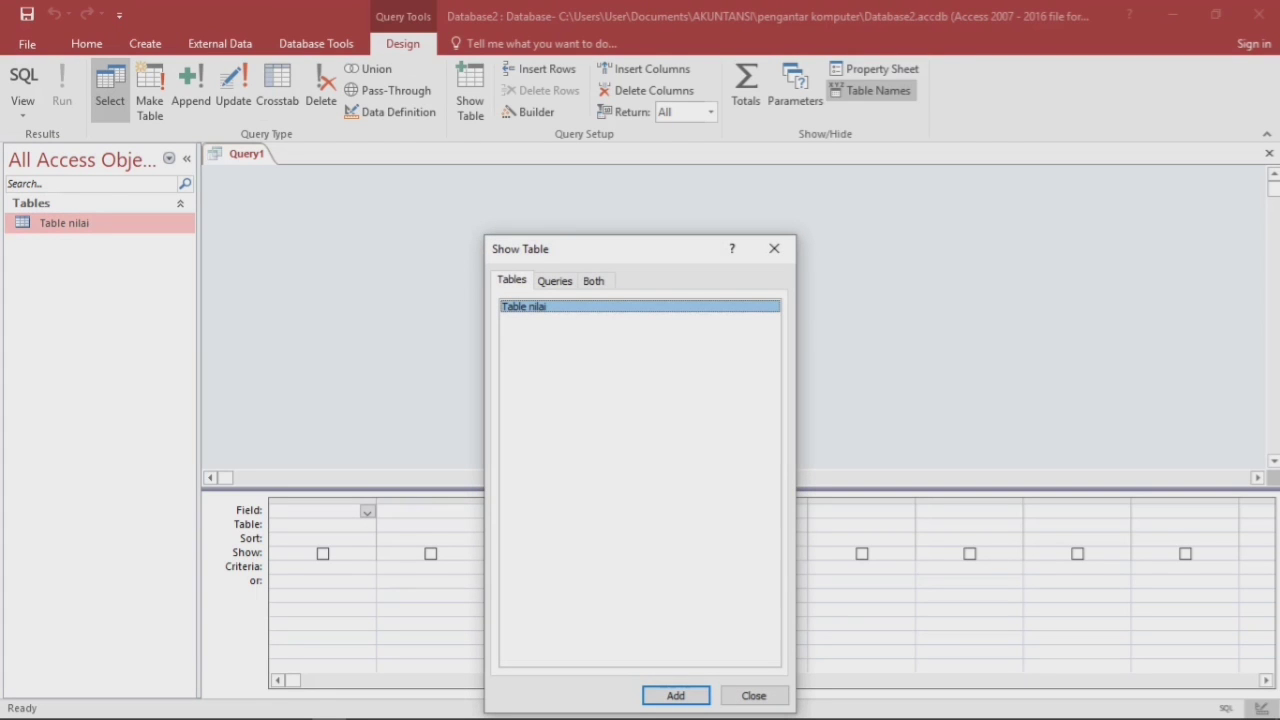
click(676, 695)
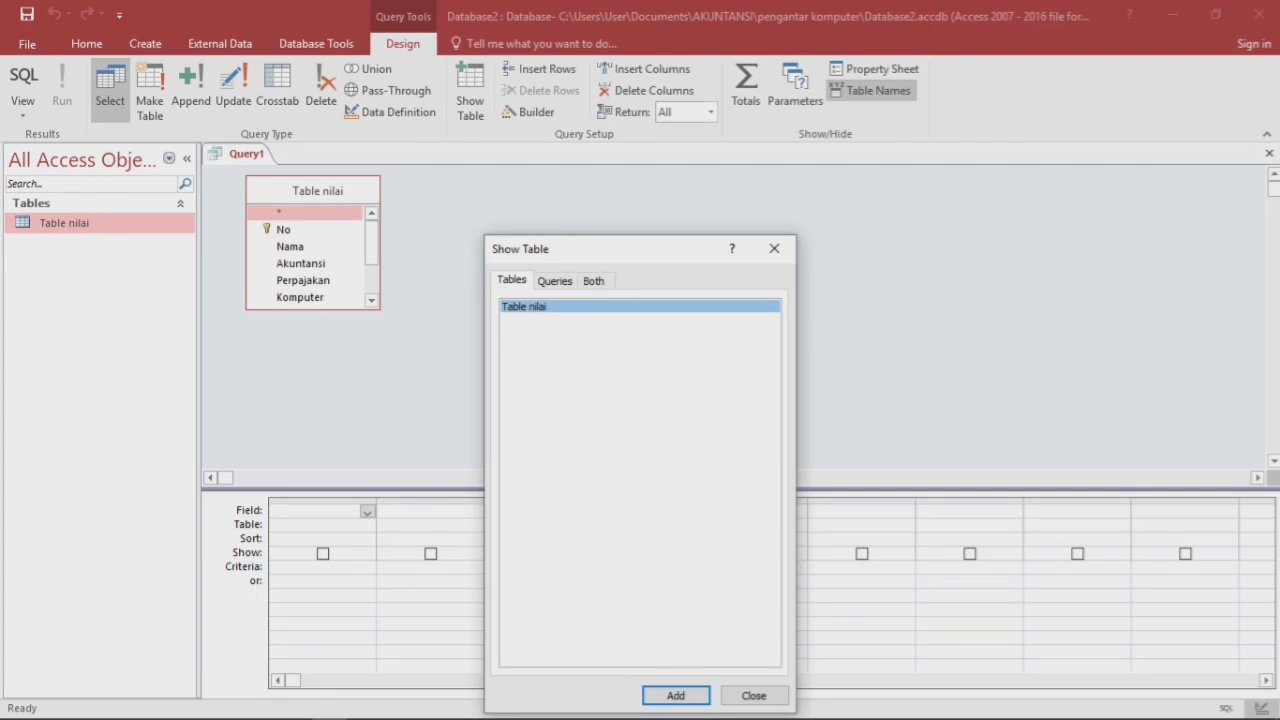
click(774, 248)
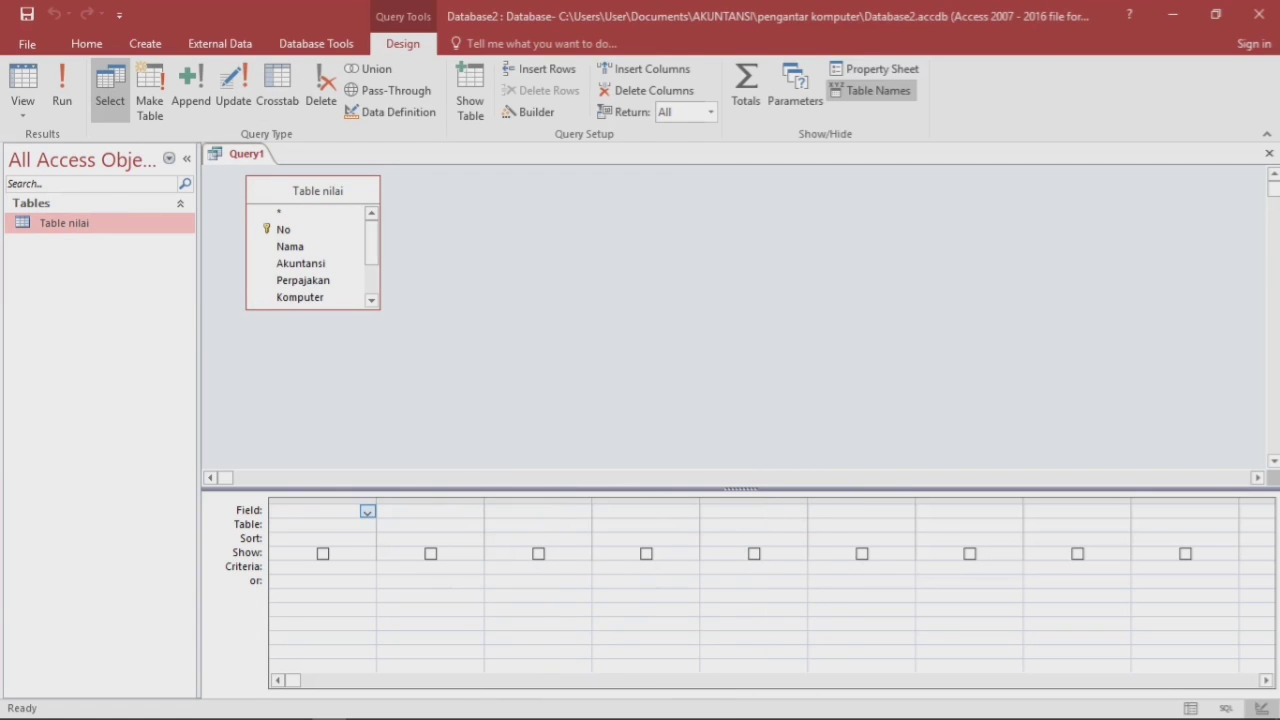
Add the fields No, Nama and Akuntansi from Table nilai to the first three columns of the query grid.
click(367, 511)
click(300, 538)
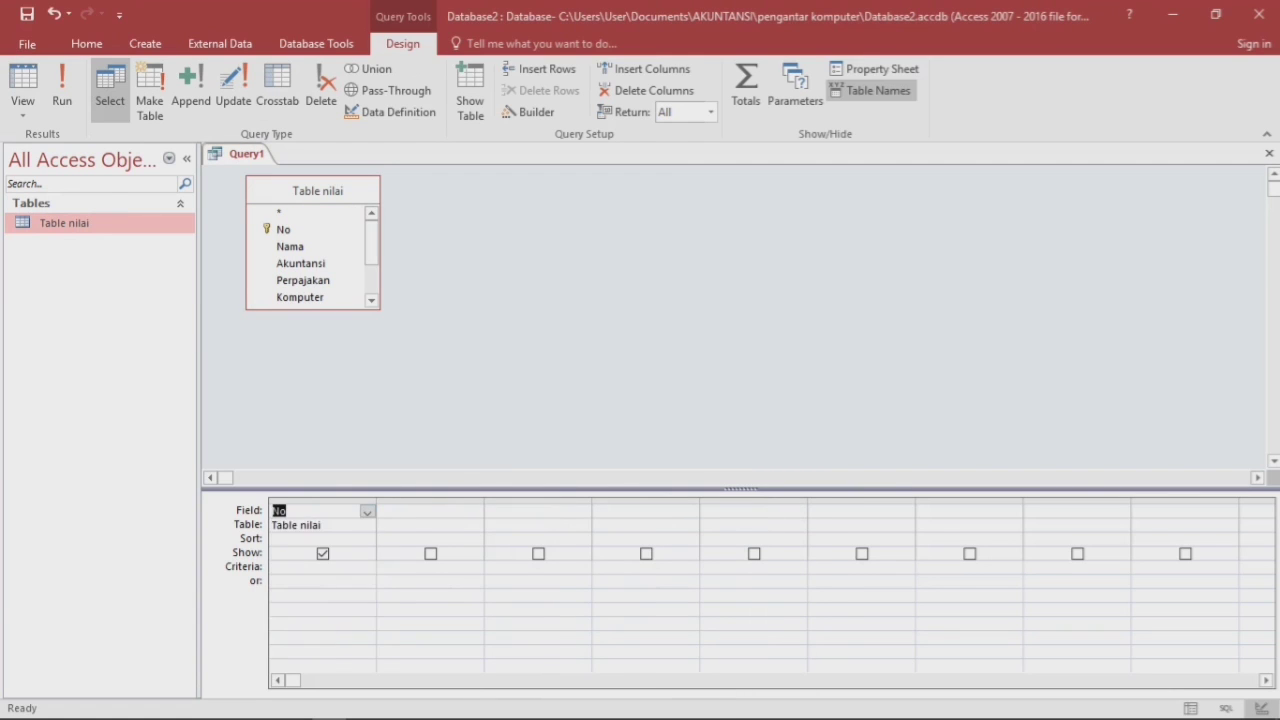
click(475, 511)
click(475, 511)
click(410, 553)
click(583, 511)
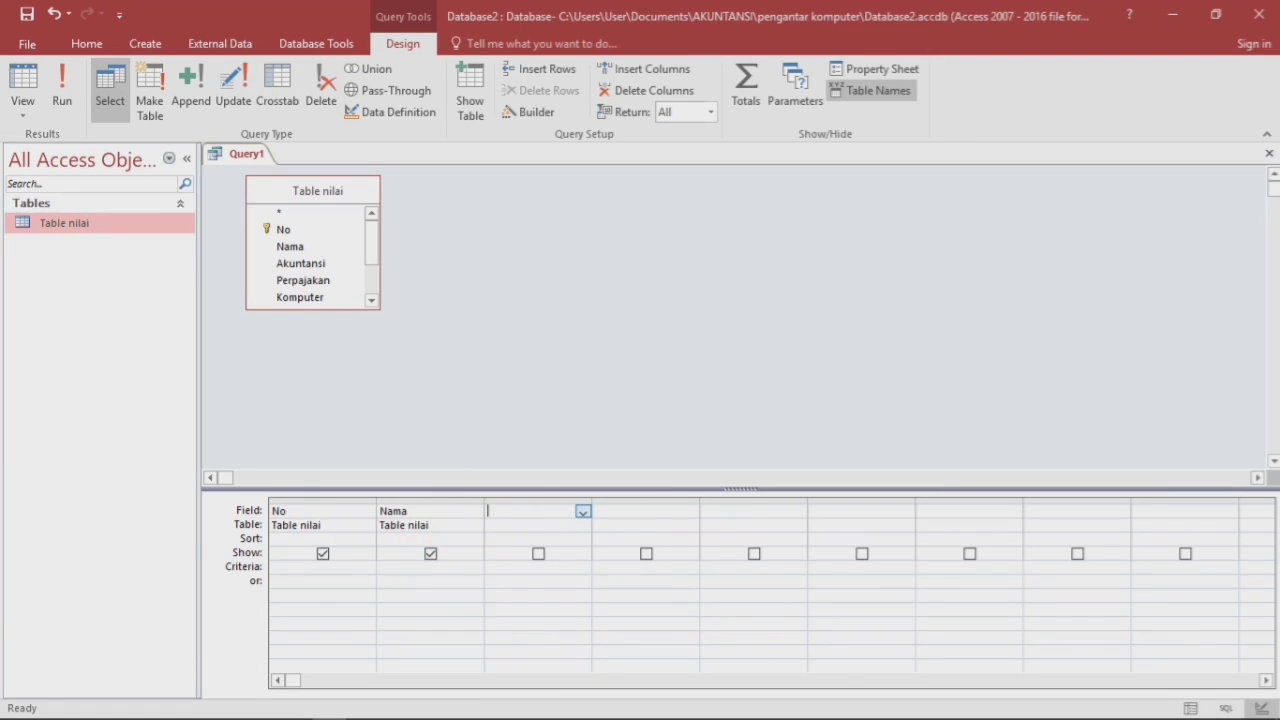
click(583, 511)
click(514, 564)
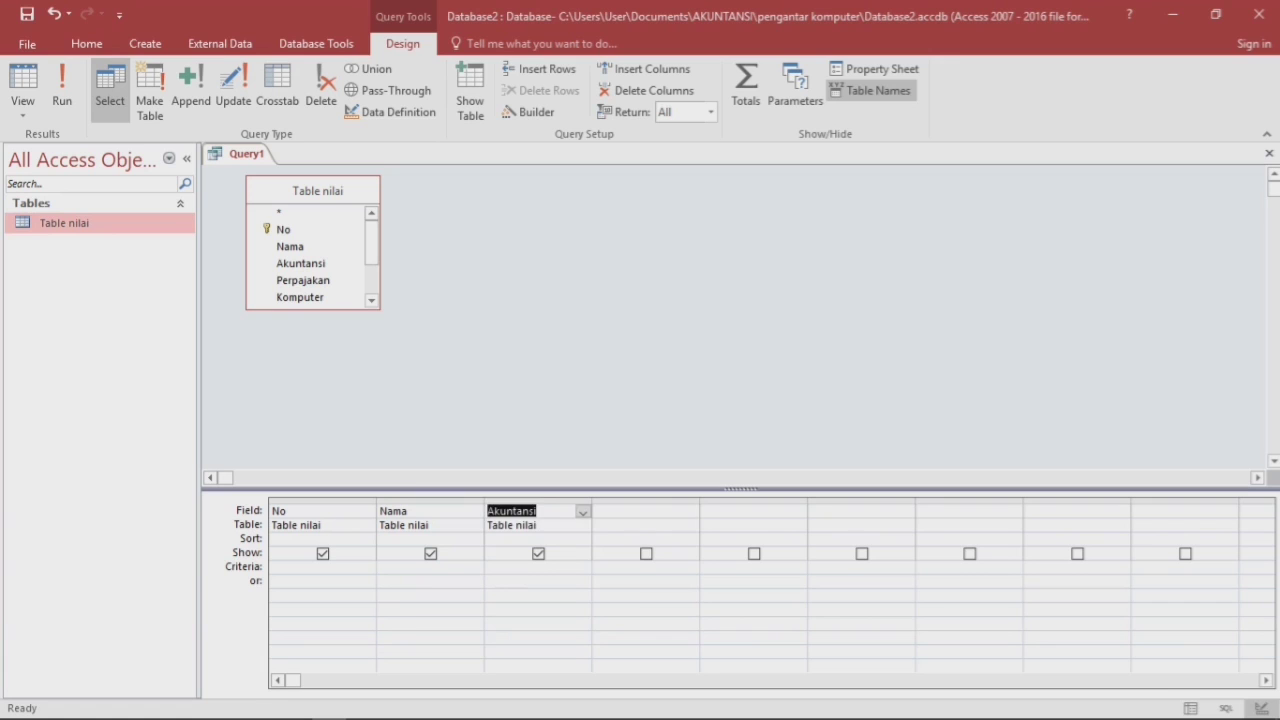
Add the fields Perpajakan and Komputer to the fourth and fifth columns of the query grid.
click(691, 511)
click(691, 511)
click(623, 577)
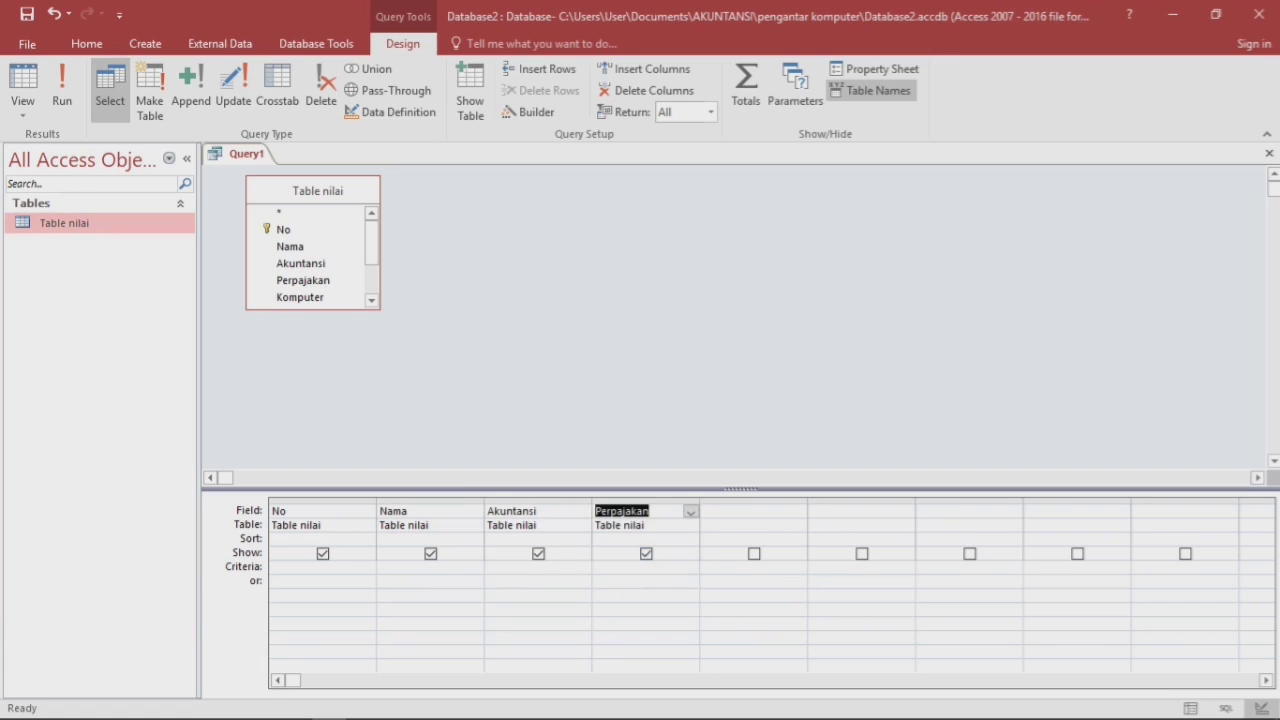
click(798, 511)
click(798, 511)
click(730, 591)
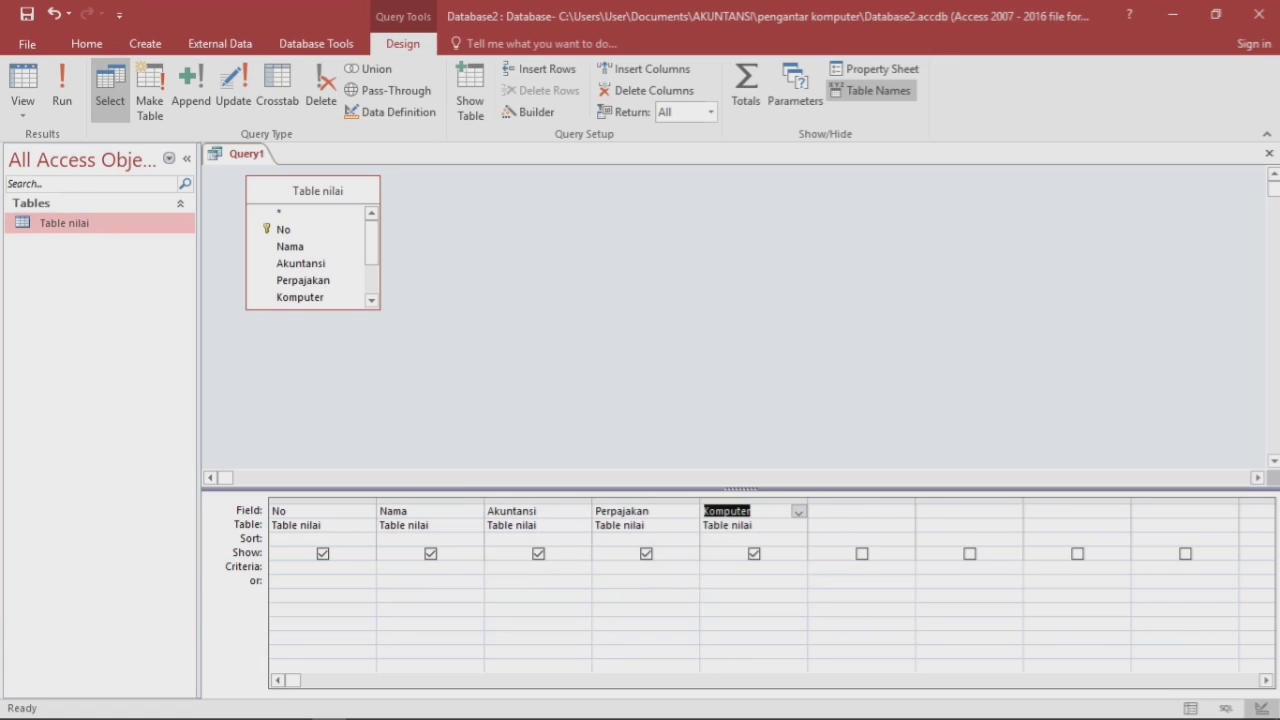
Add the Komputer field to the sixth column of the query grid.
click(906, 511)
click(906, 511)
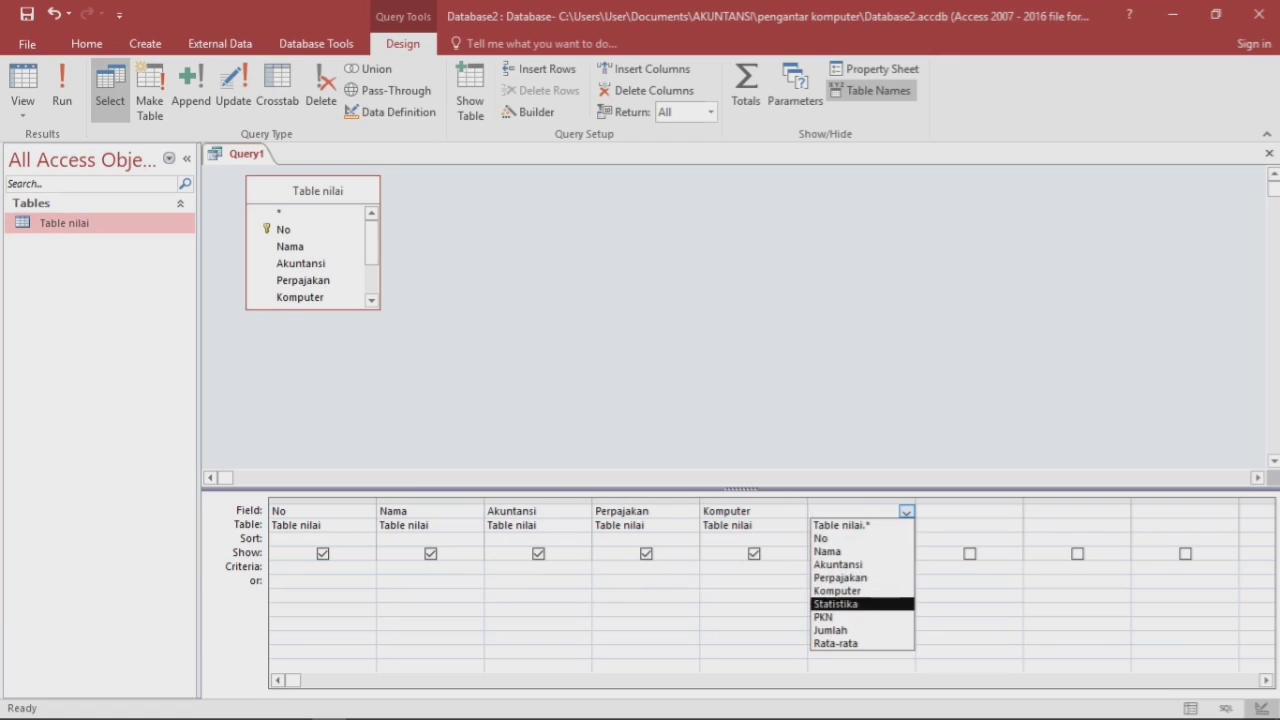
click(838, 591)
Change the sixth column of the query grid to the Statistika field.
click(1013, 511)
click(1013, 511)
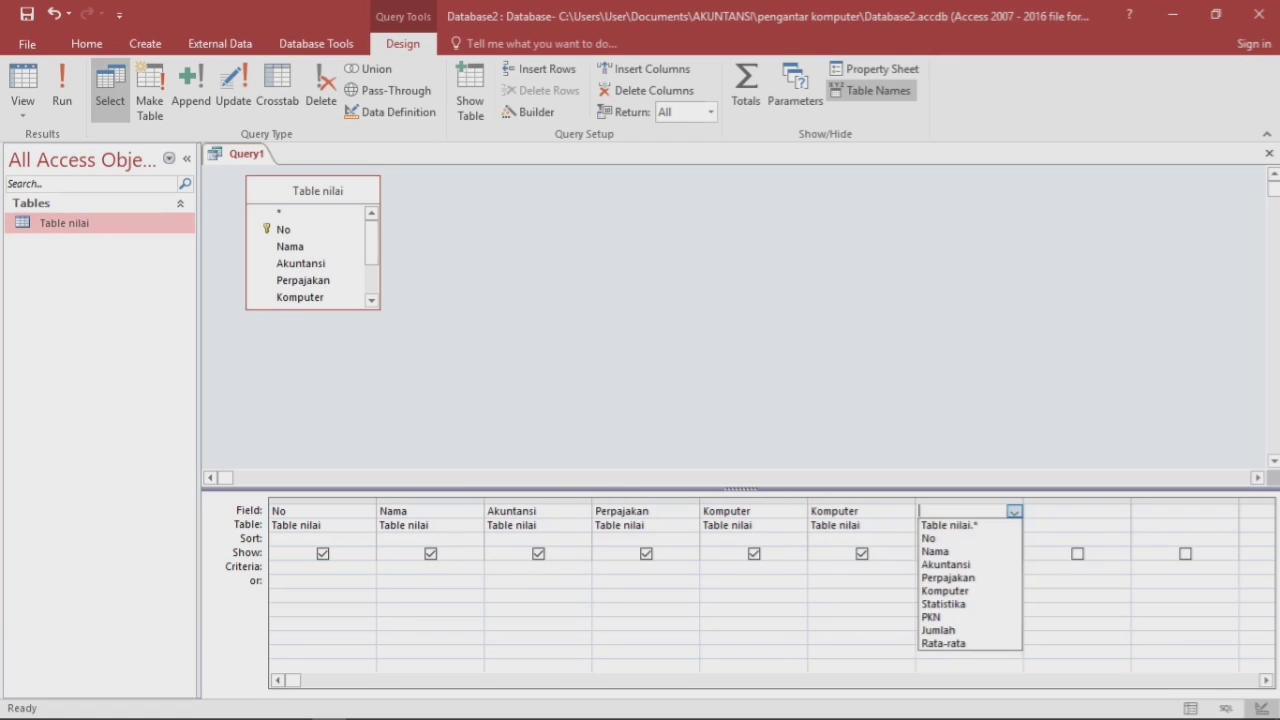
click(906, 511)
click(906, 511)
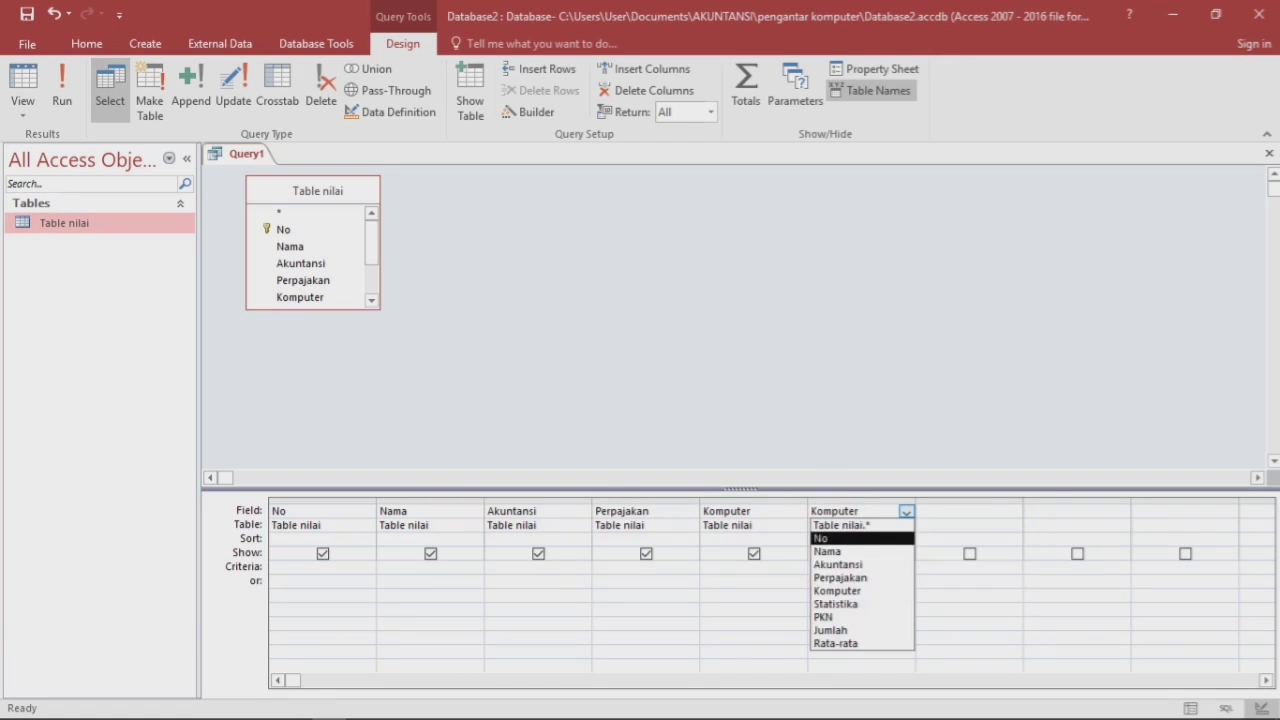
click(836, 604)
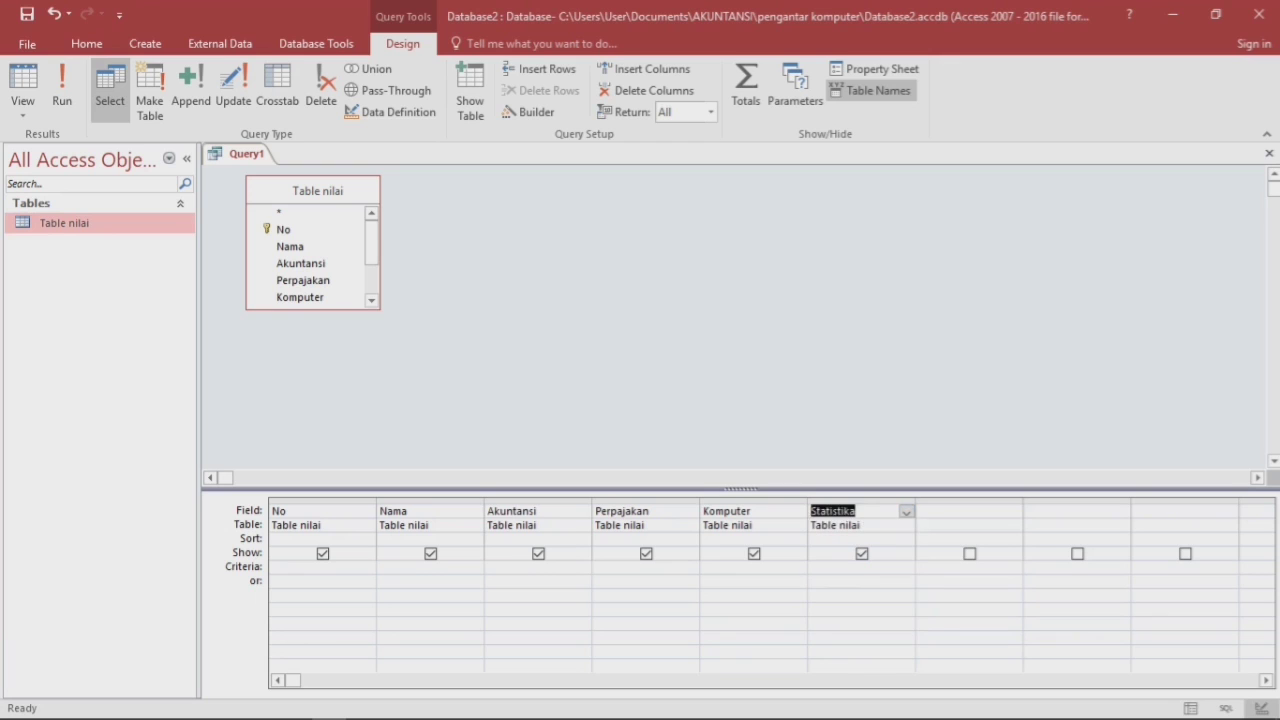
Add the PKN field to the seventh column of the query grid.
click(1014, 511)
click(1014, 511)
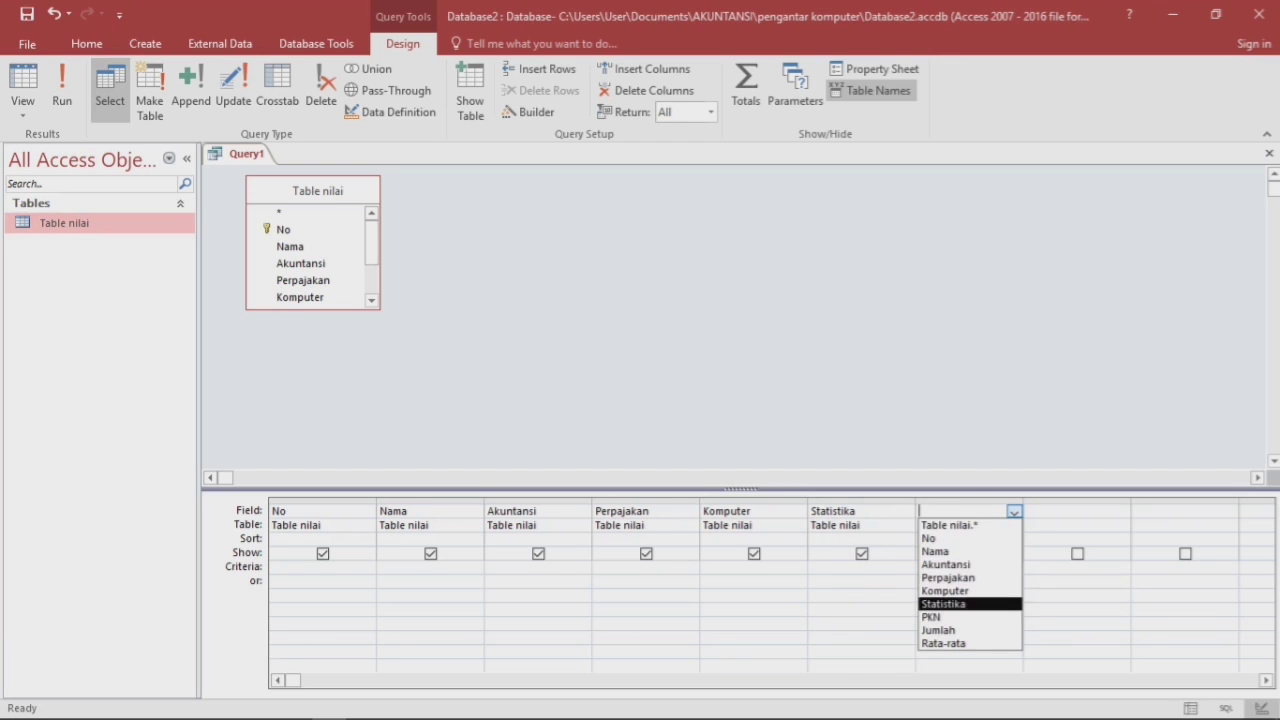
click(945, 617)
Add the PKN field to the eighth column of the query grid.
click(1122, 511)
click(1122, 511)
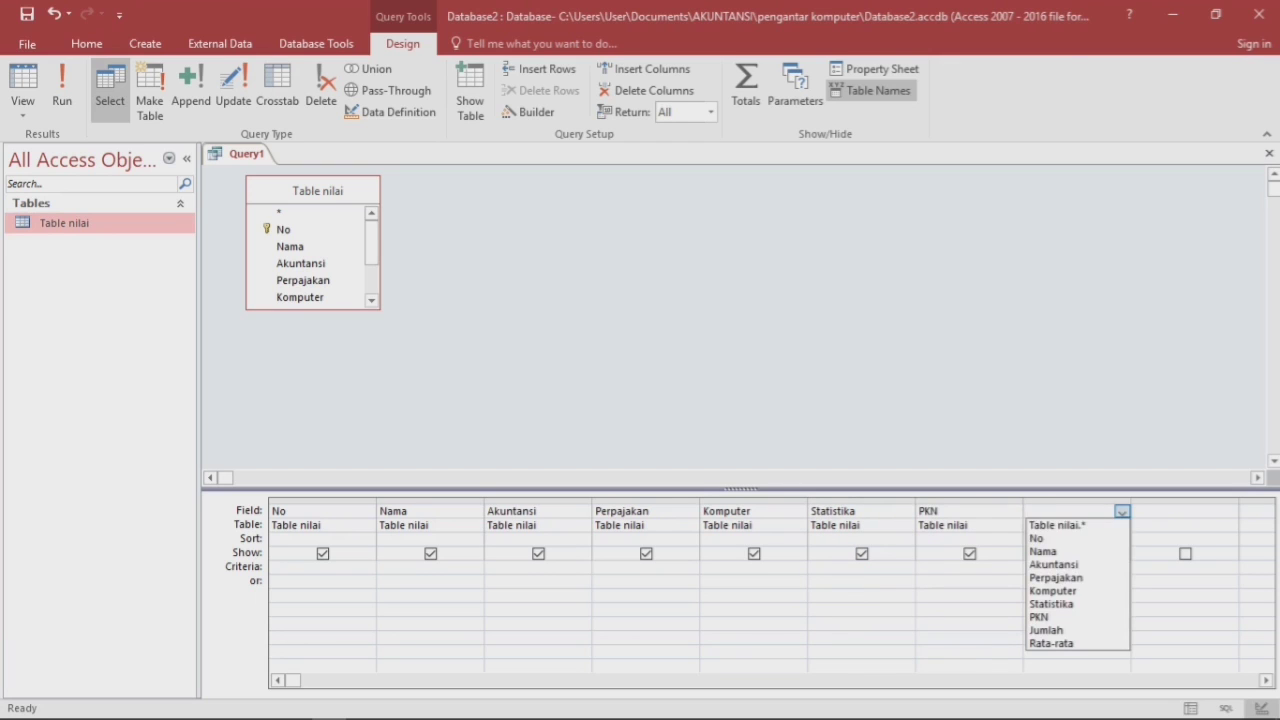
click(1053, 617)
Add the Rata-rata field to the ninth column of the query grid and set the eighth column to Jumlah.
click(1230, 511)
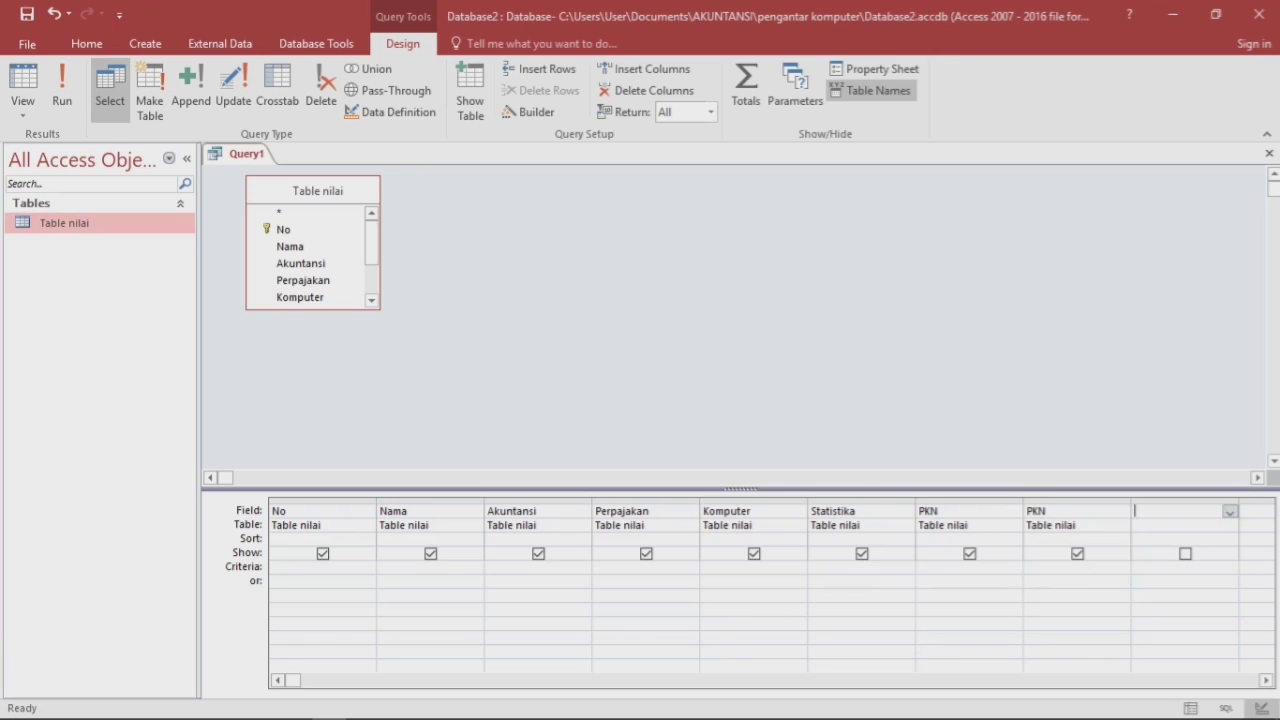
click(1230, 511)
click(1159, 643)
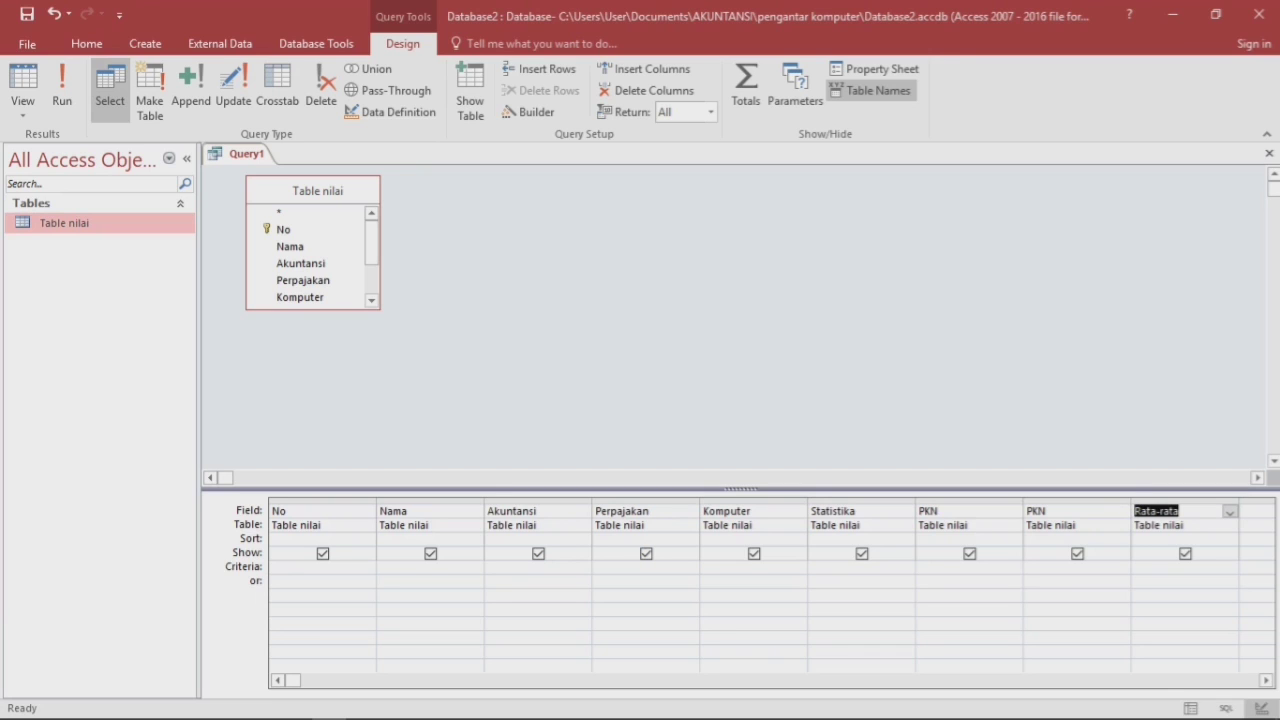
click(1122, 511)
click(1122, 511)
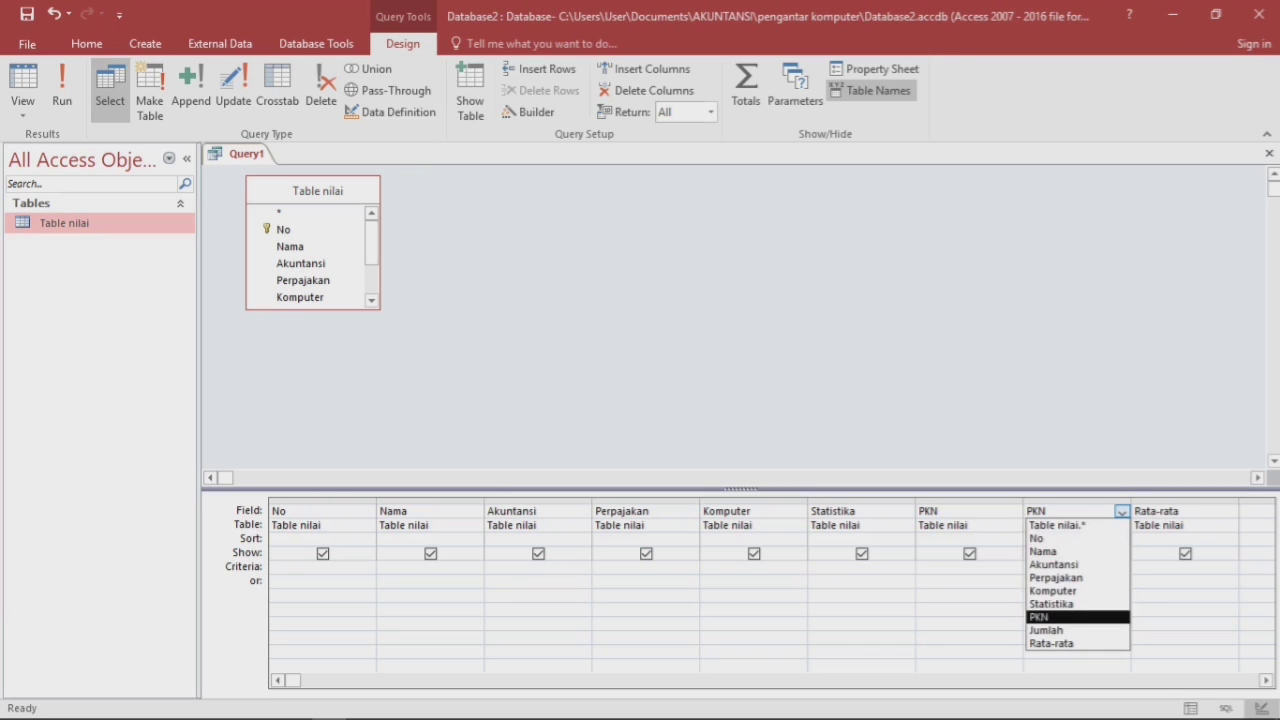
click(1050, 631)
Turn the Jumlah column into the calculated field Jumlah: ([Akuntansi]+[Perpajakan]+[Komputer]+[Statistika]+[PKN]).
click(1070, 511)
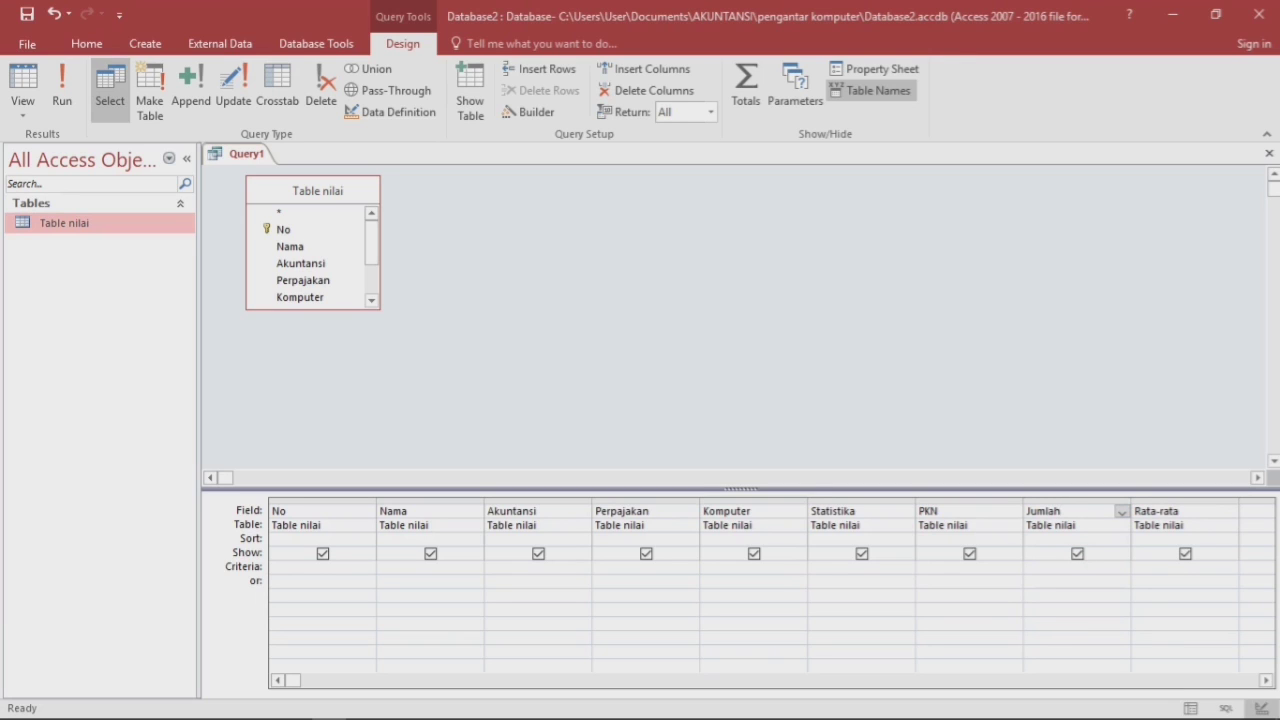
text(:)
text([)
text(Aku)
text(ntansi])
text(+)
text([Pe)
text(rpajakan)
text(]+)
text([Komputer)
text(]+[Stat)
text(istik)
text(a]+[P)
key(Tab)
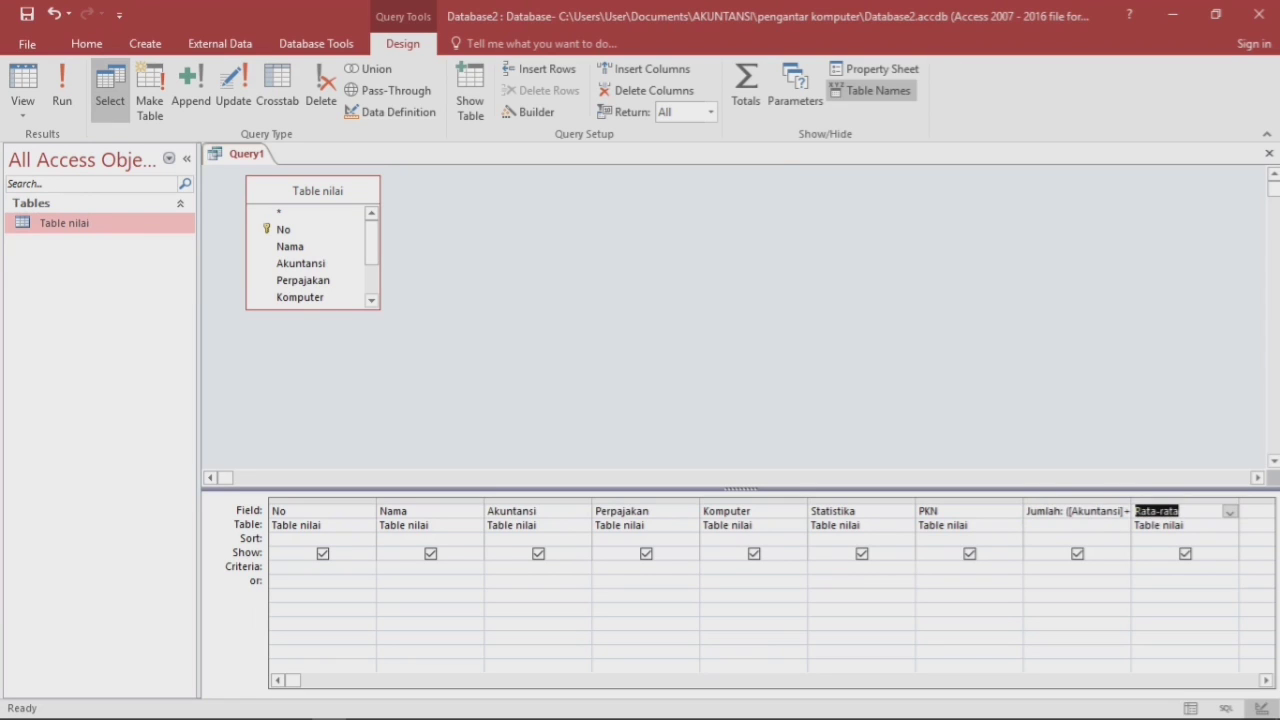
Make Rata-rata a calculated field by copying the sum expression from the Jumlah column and dividing it by 5.
key(F2)
drag(1066, 511, 1123, 511)
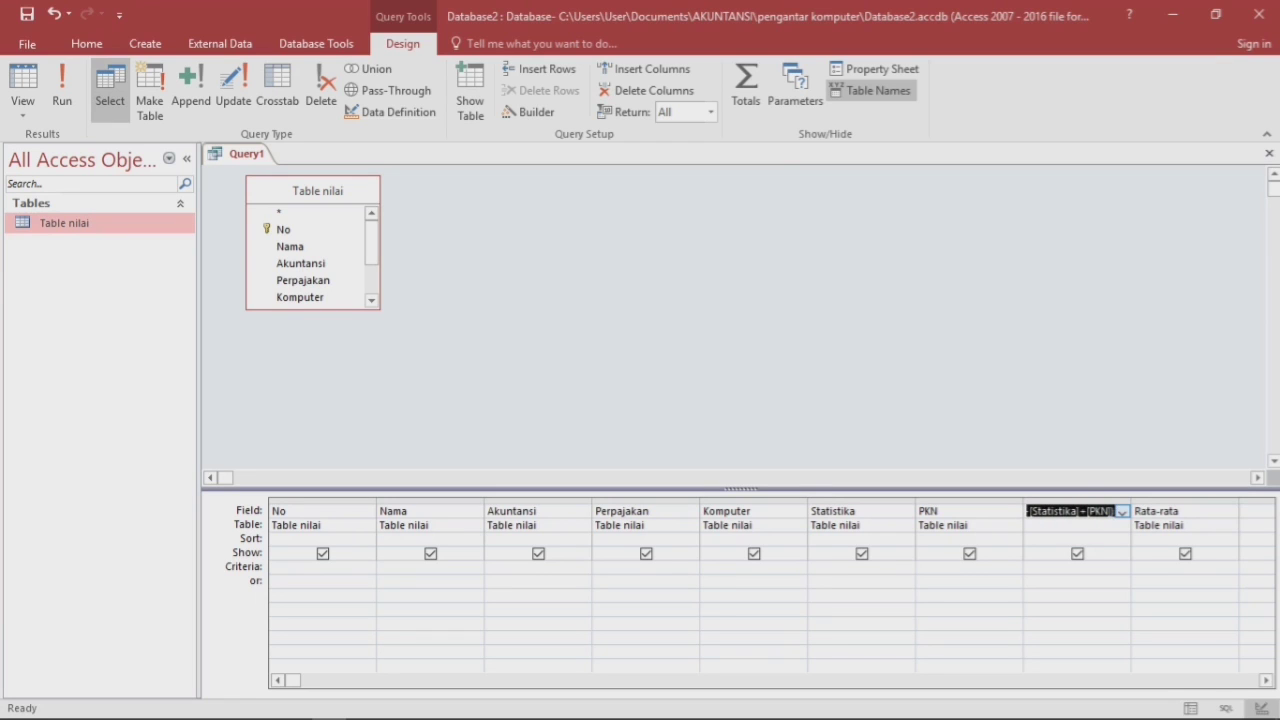
right_click(1112, 511)
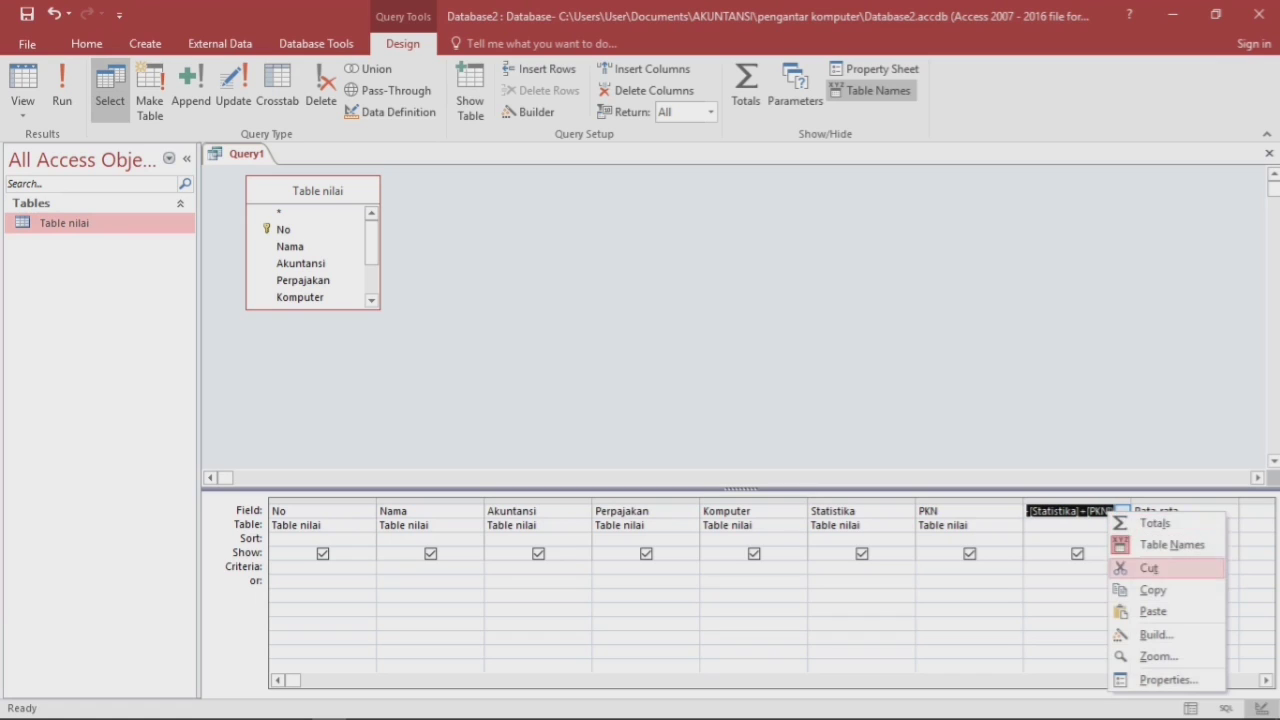
click(1153, 590)
click(1195, 511)
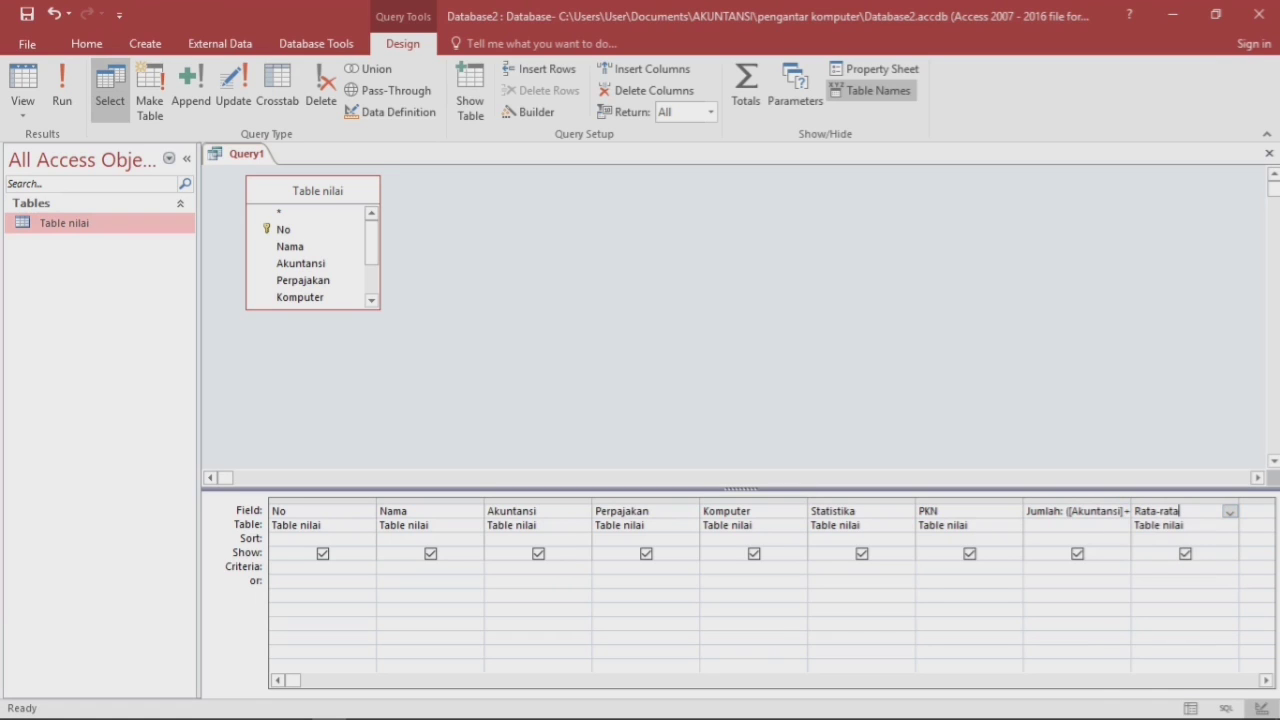
text(:)
right_click(1230, 512)
click(1207, 614)
text(/)
text(5)
key(Return)
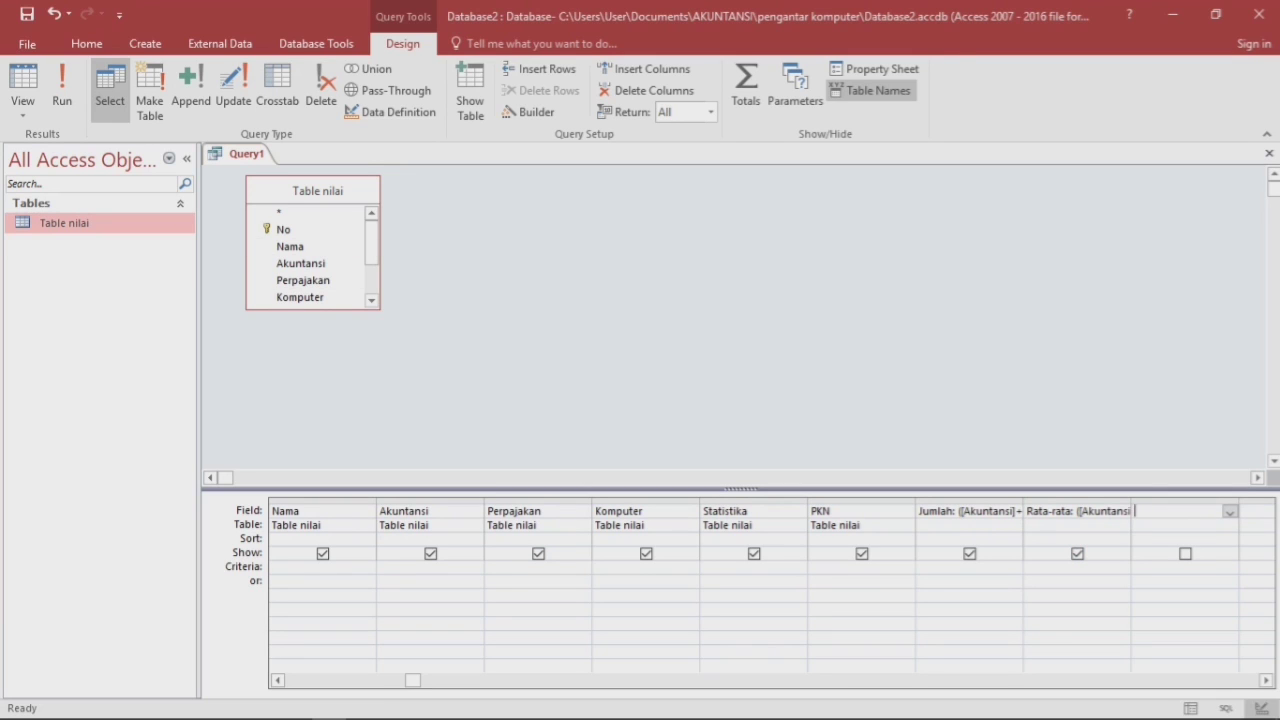
Save the query as Query nilai and close it.
right_click(232, 154)
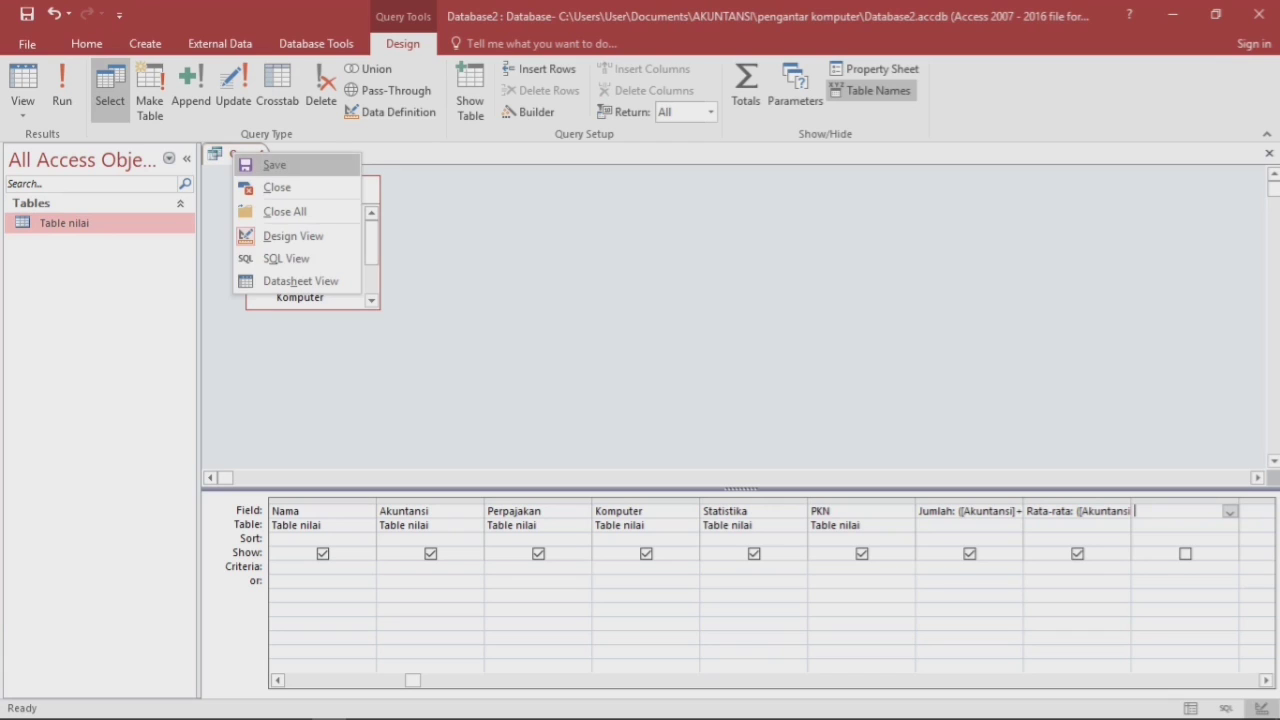
click(274, 164)
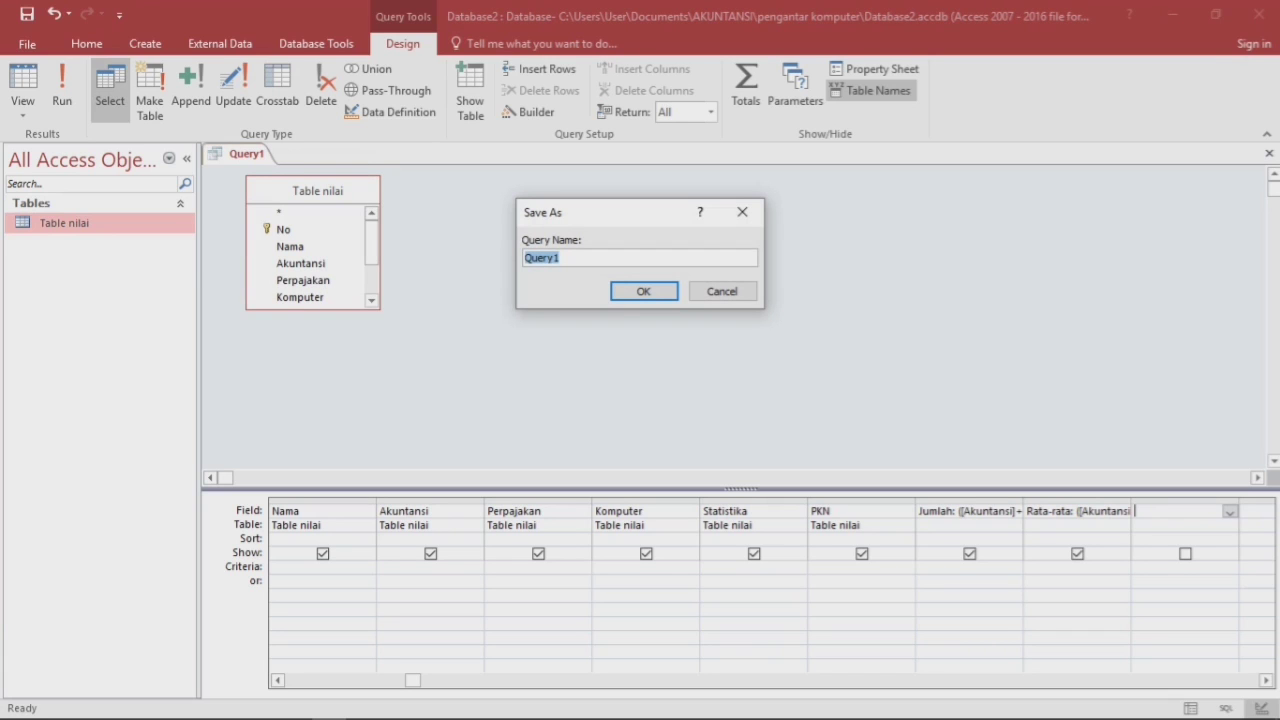
text(Query nilai)
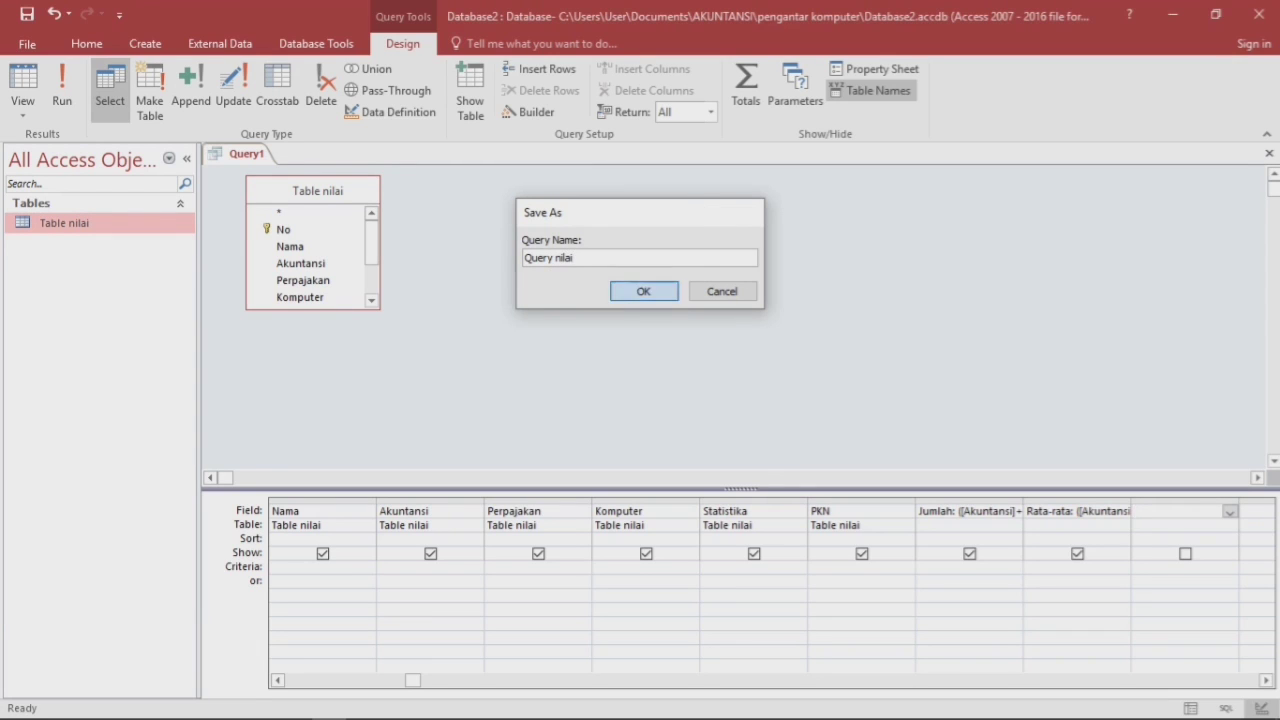
key(Return)
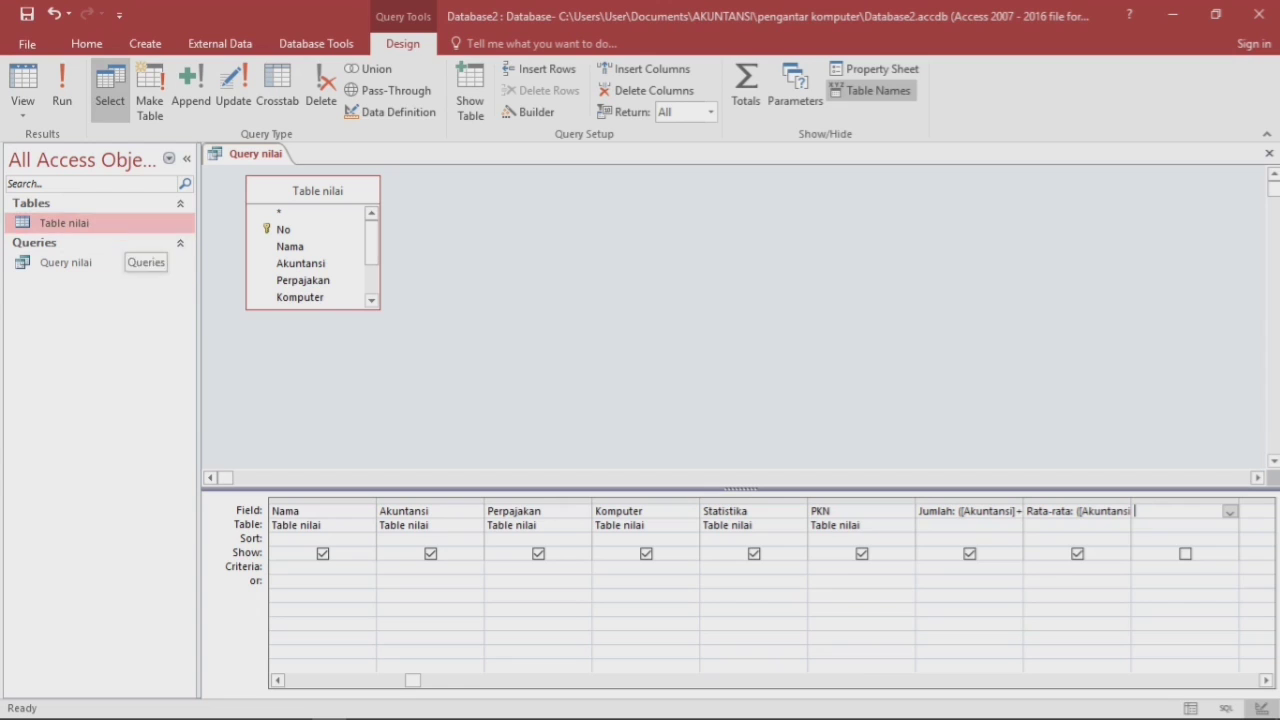
click(90, 262)
right_click(250, 154)
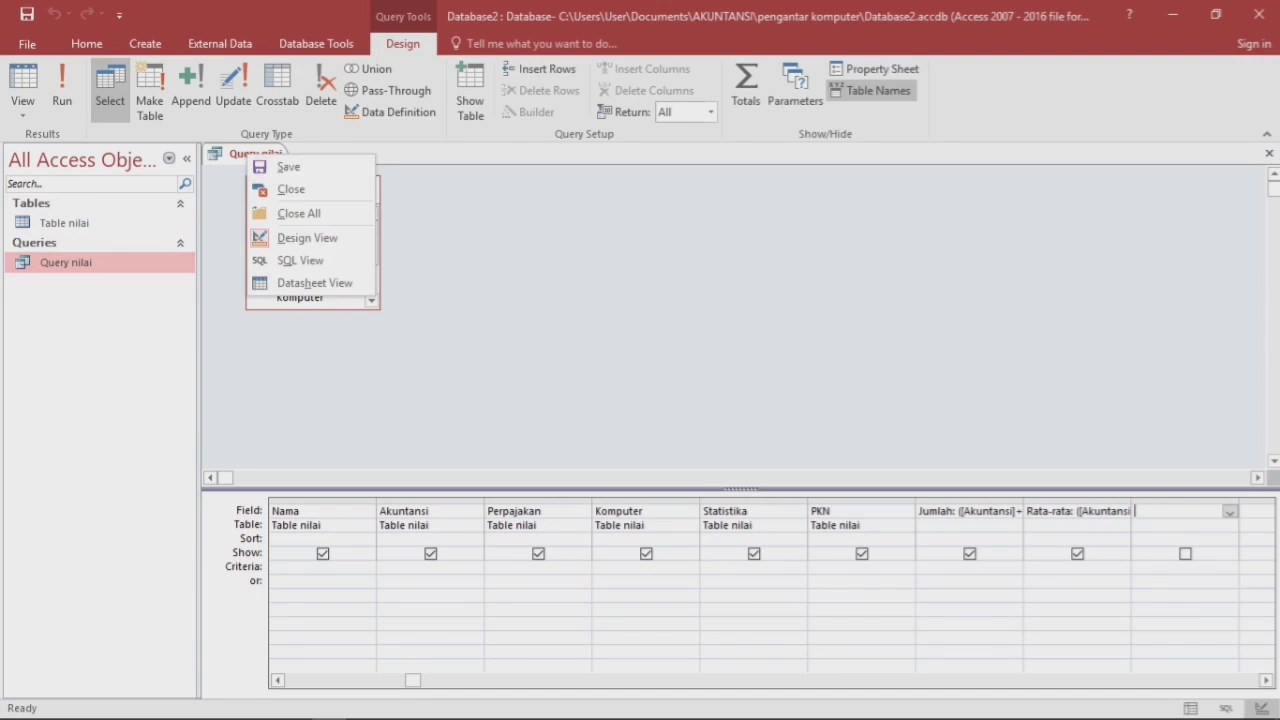
click(285, 188)
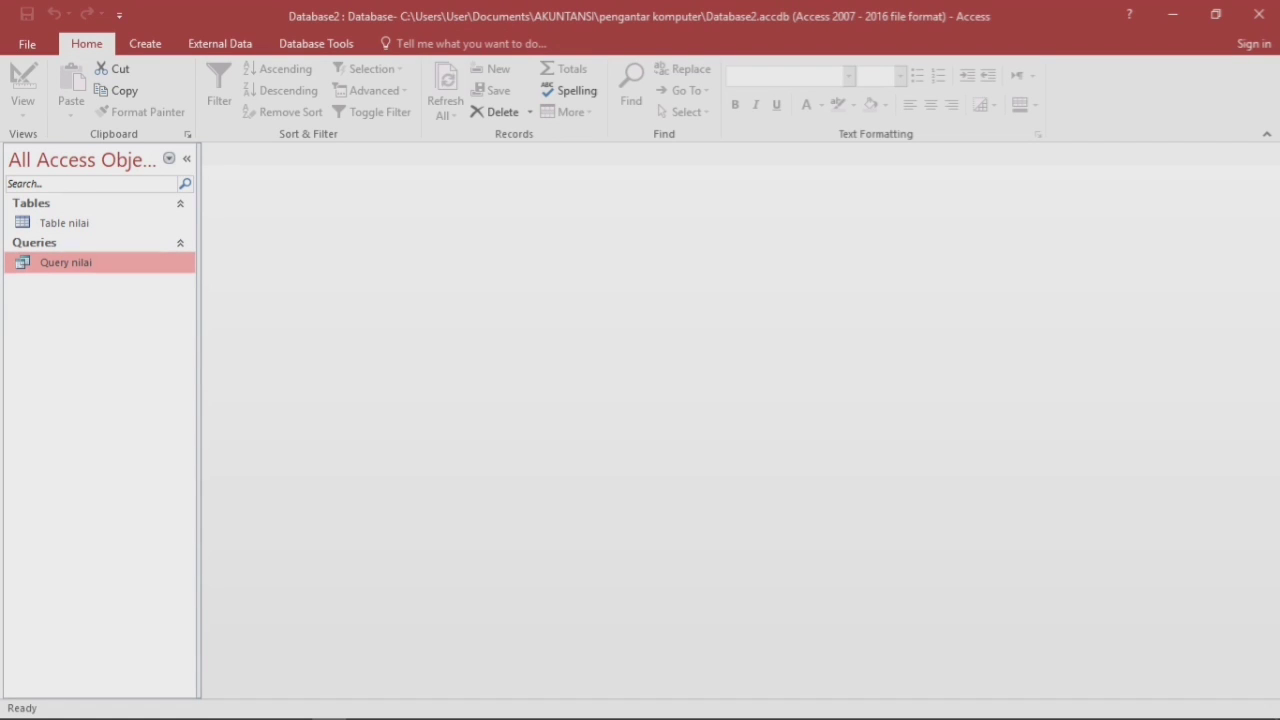
Create a new form based on Query nilai.
click(145, 44)
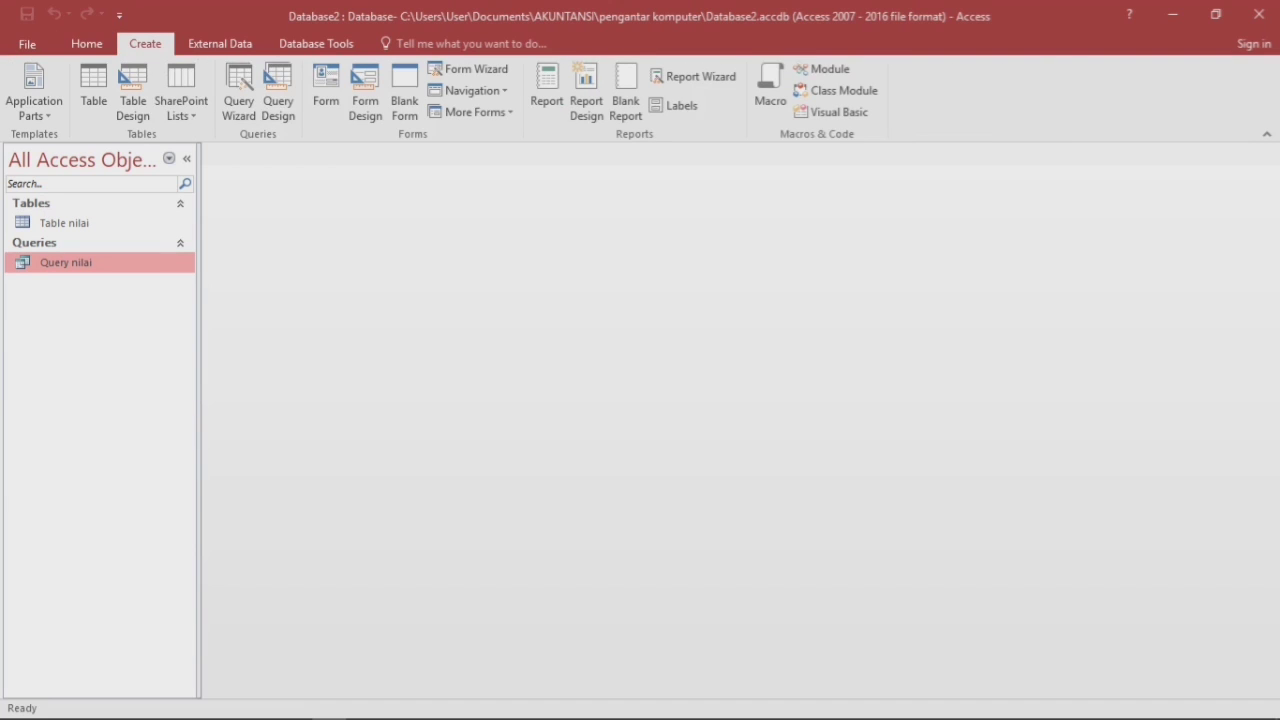
click(326, 90)
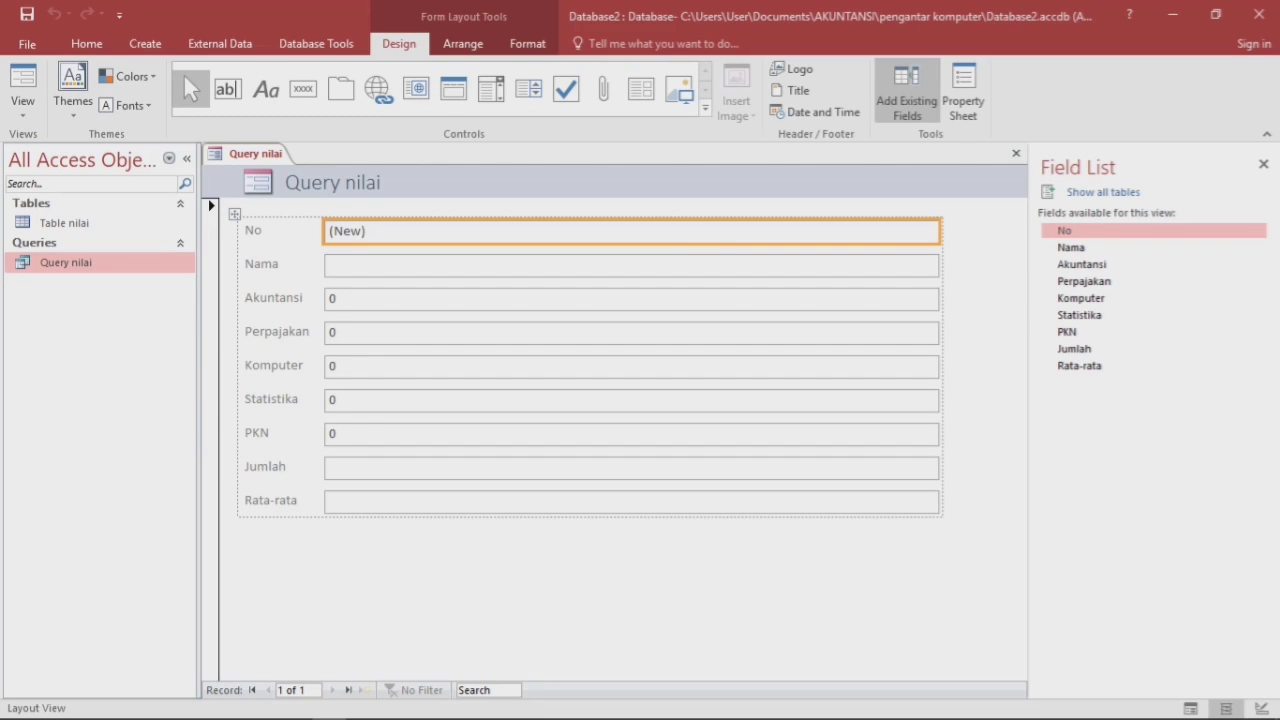
click(622, 598)
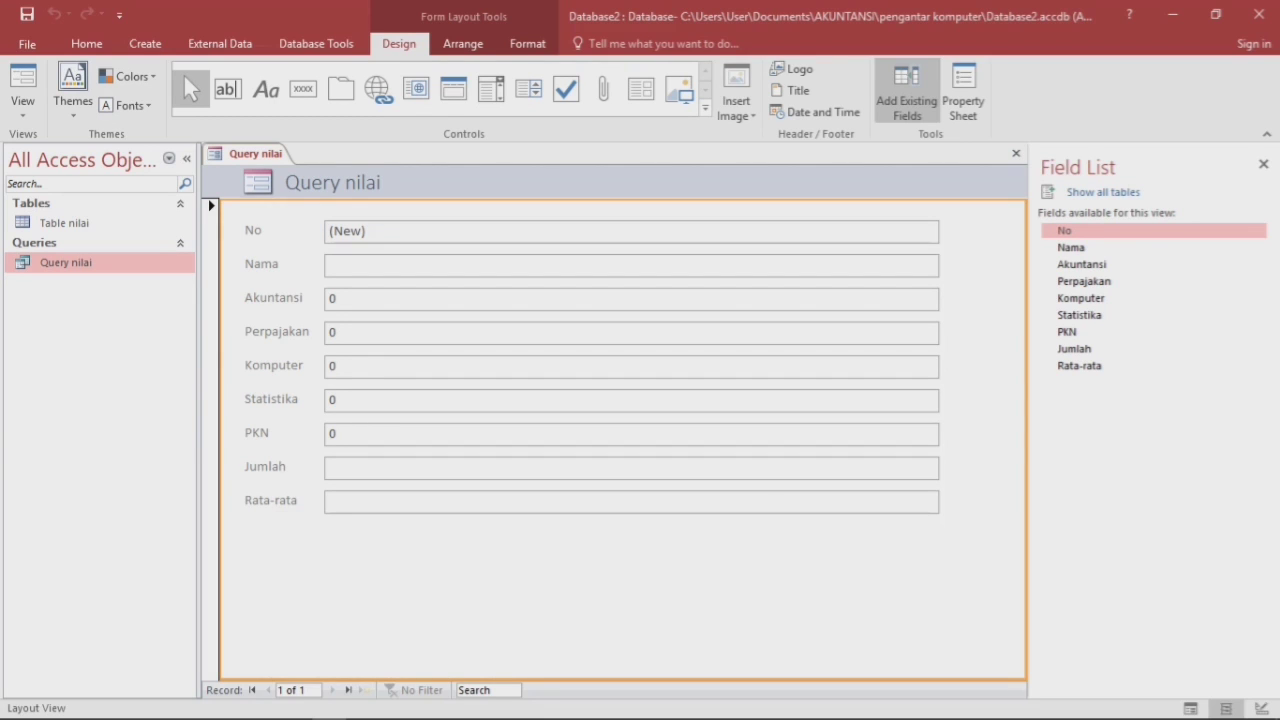
Split the form's No text box horizontally three times and narrow the Nama text box to about half its width.
click(463, 43)
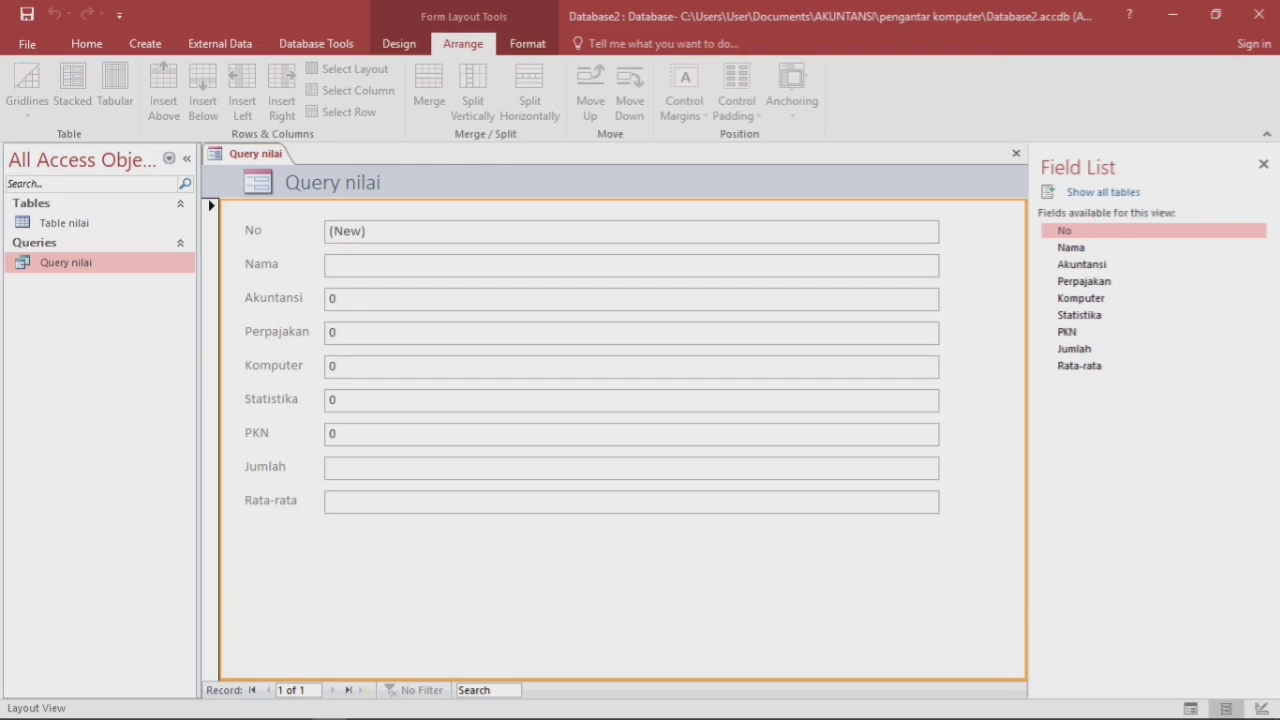
click(500, 231)
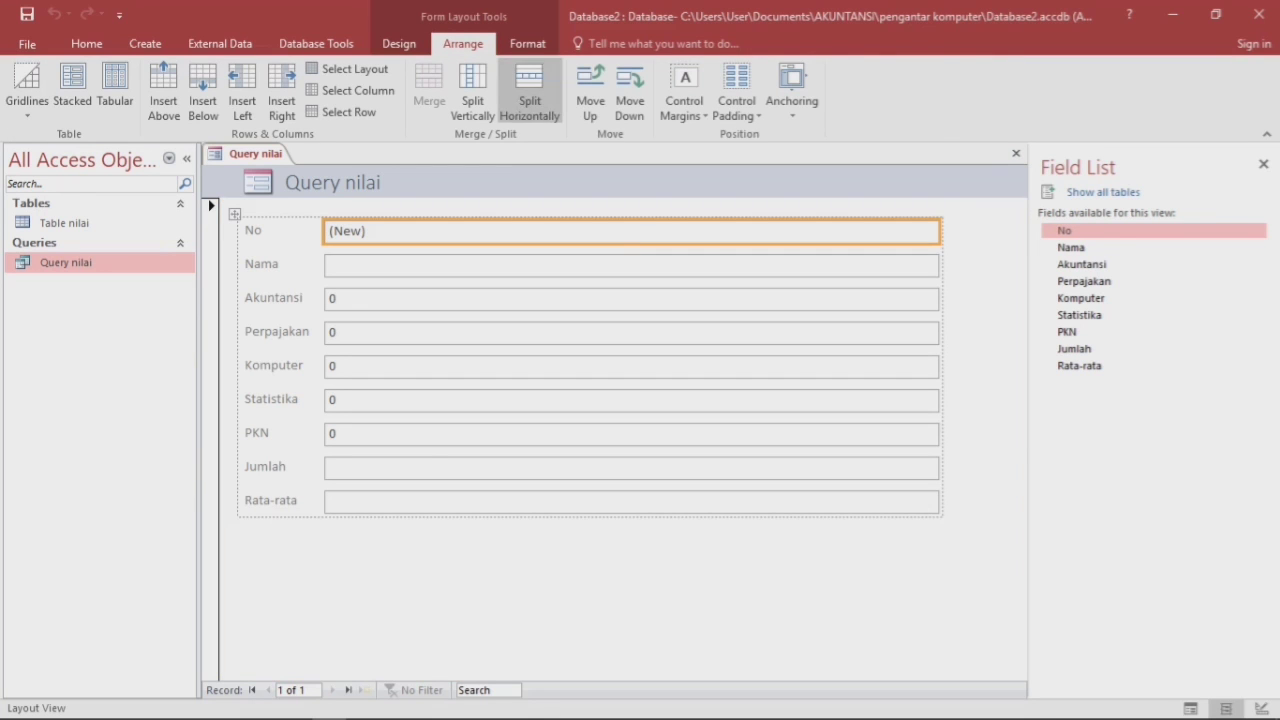
click(530, 95)
click(530, 95)
click(530, 95)
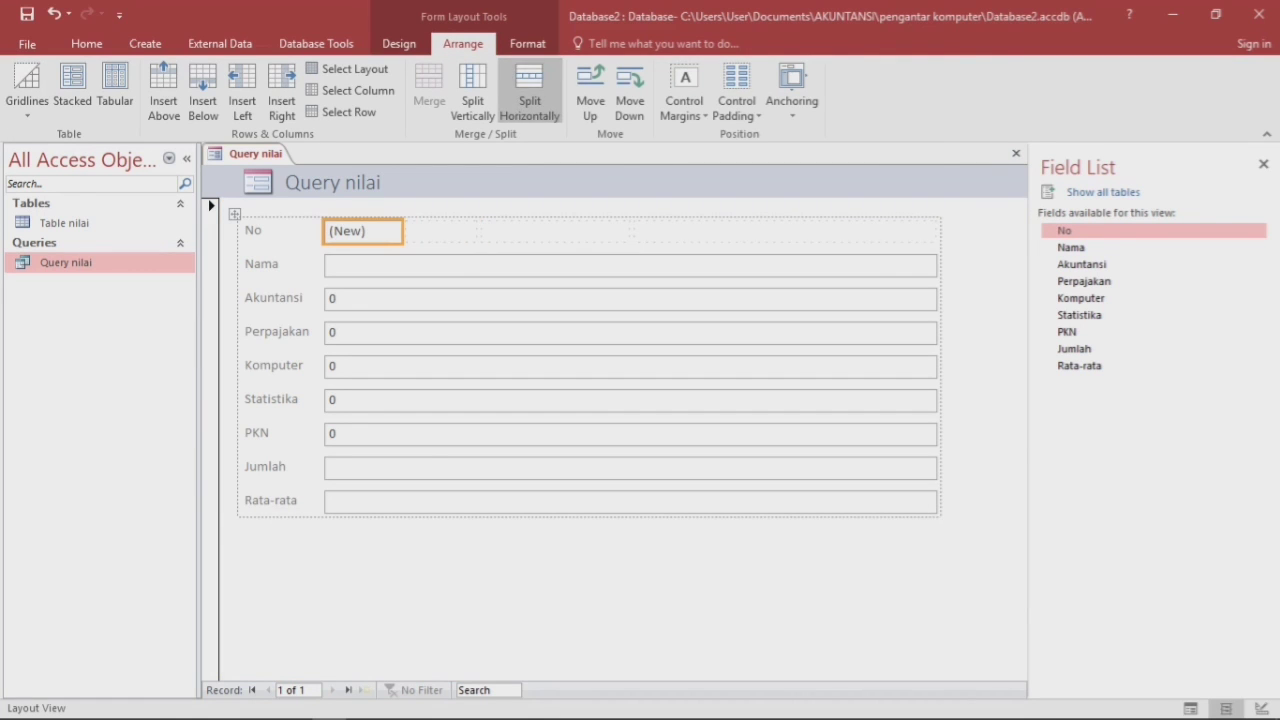
click(510, 266)
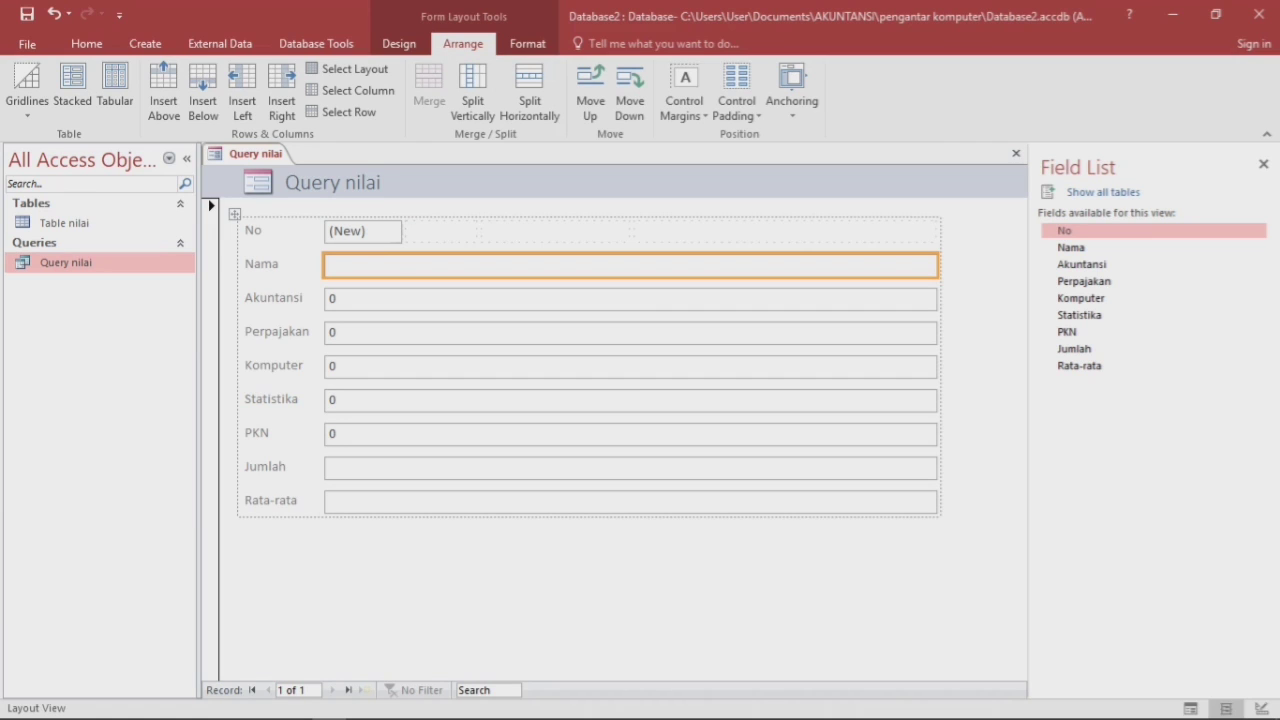
drag(939, 266, 634, 266)
Split the Akuntansi, Perpajakan and Komputer text boxes horizontally twice each, matching the width of the No box.
click(480, 298)
click(530, 95)
click(530, 95)
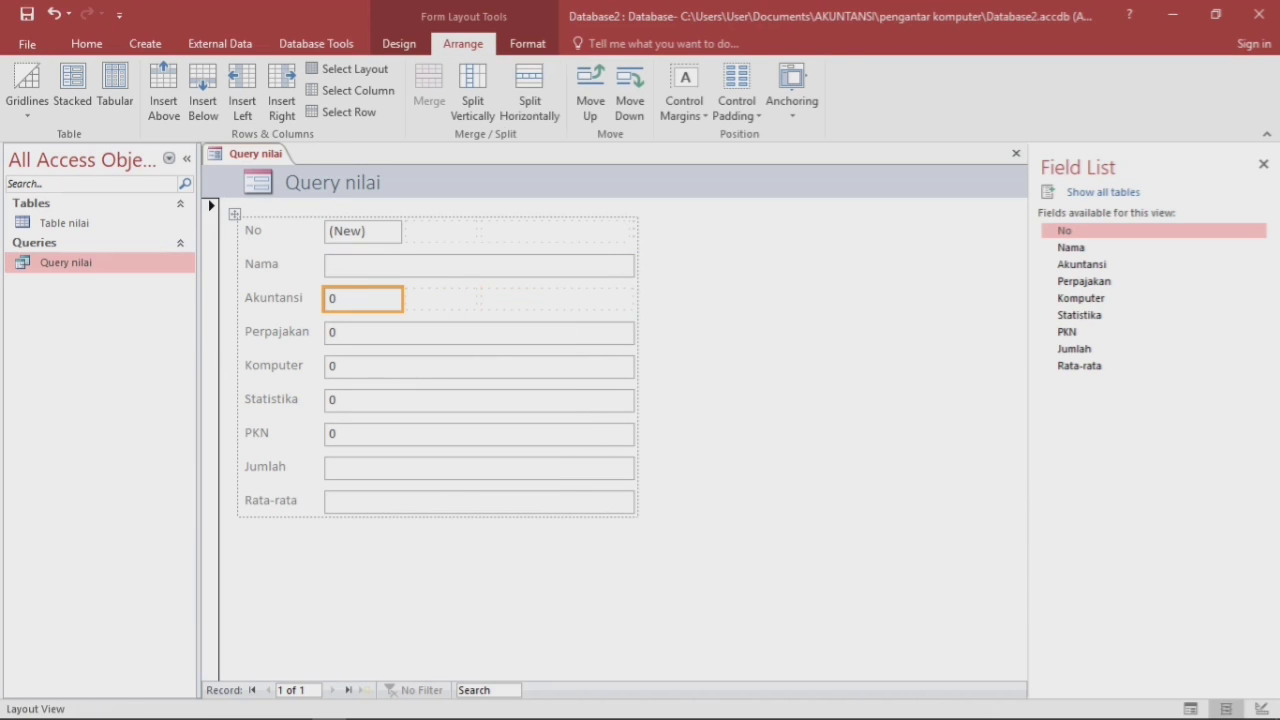
click(480, 332)
click(530, 95)
click(530, 95)
click(480, 366)
click(530, 95)
click(530, 95)
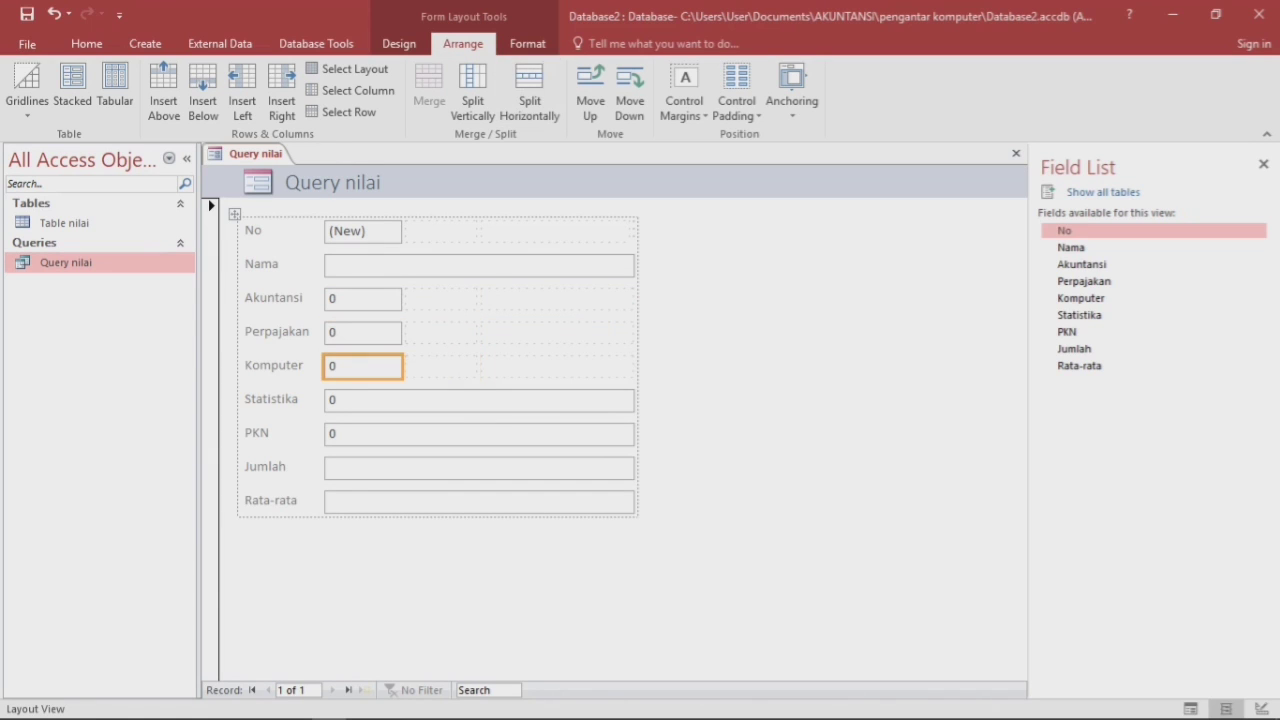
Split the Statistika and PKN text boxes horizontally twice each.
click(480, 400)
click(530, 95)
click(530, 95)
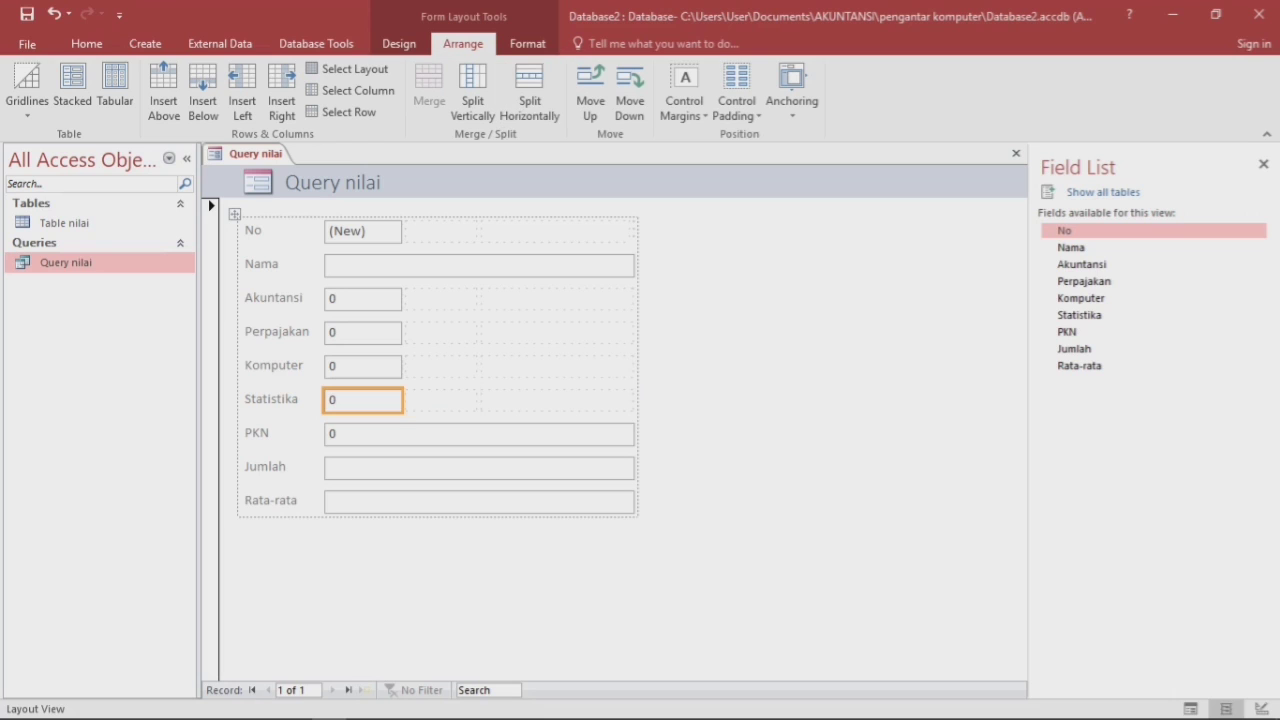
click(480, 433)
click(530, 95)
click(530, 95)
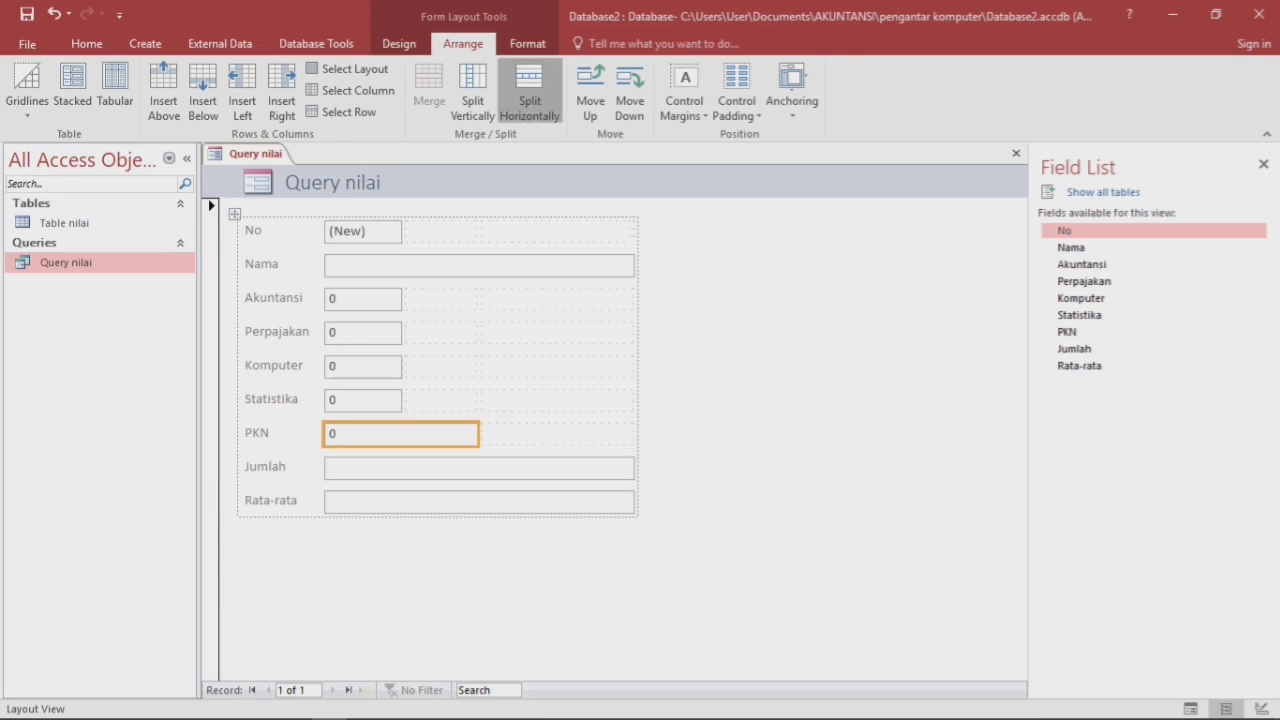
Split the Jumlah and Rata-rata text boxes horizontally twice each.
click(480, 467)
click(530, 95)
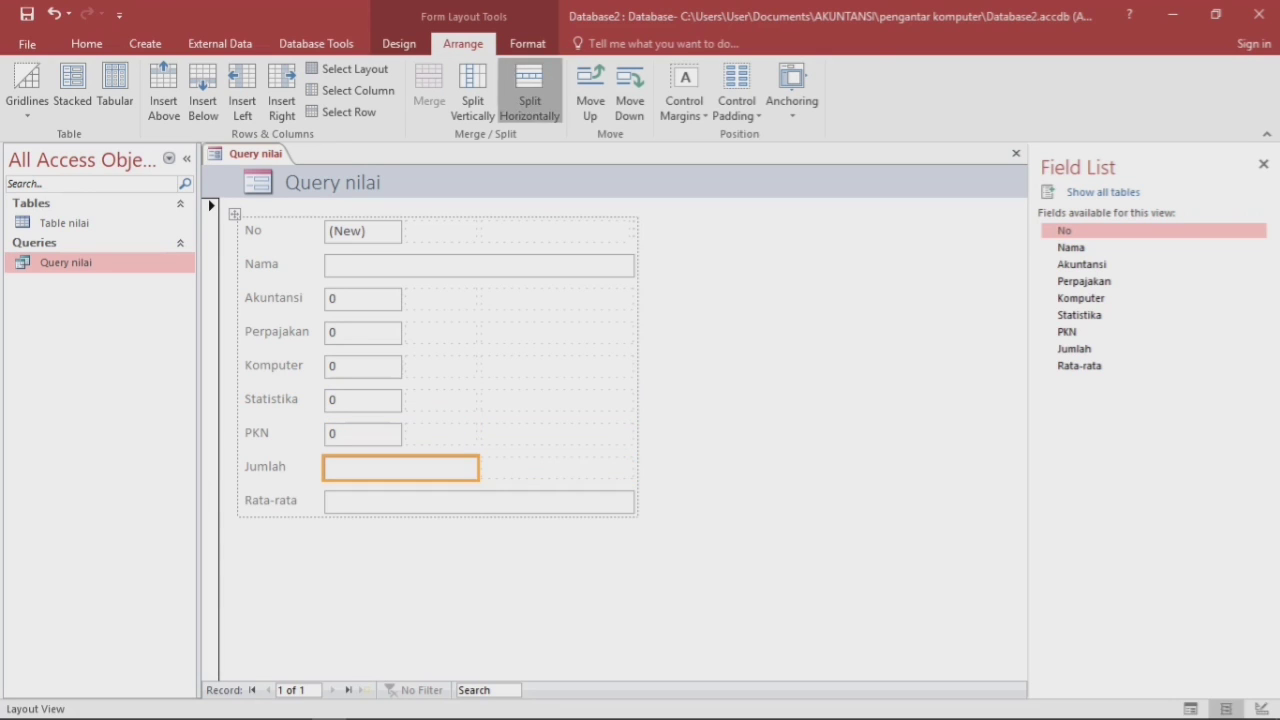
click(530, 95)
click(480, 500)
click(530, 95)
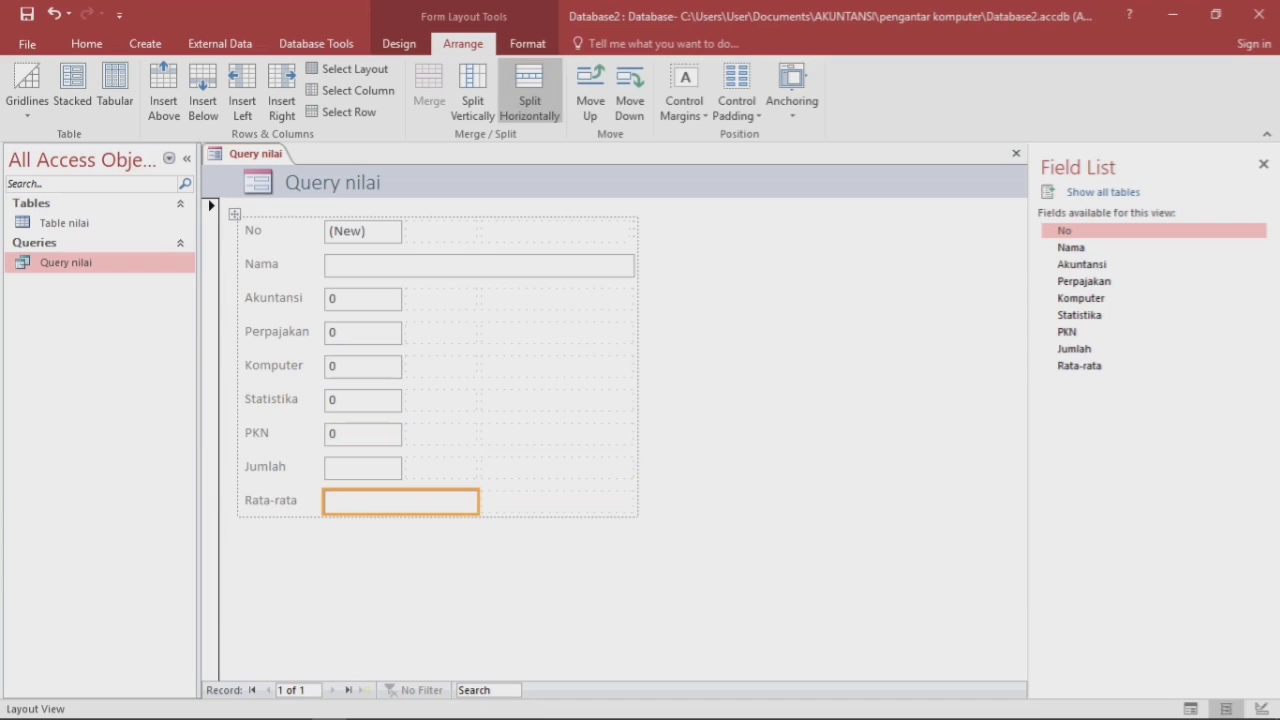
click(530, 95)
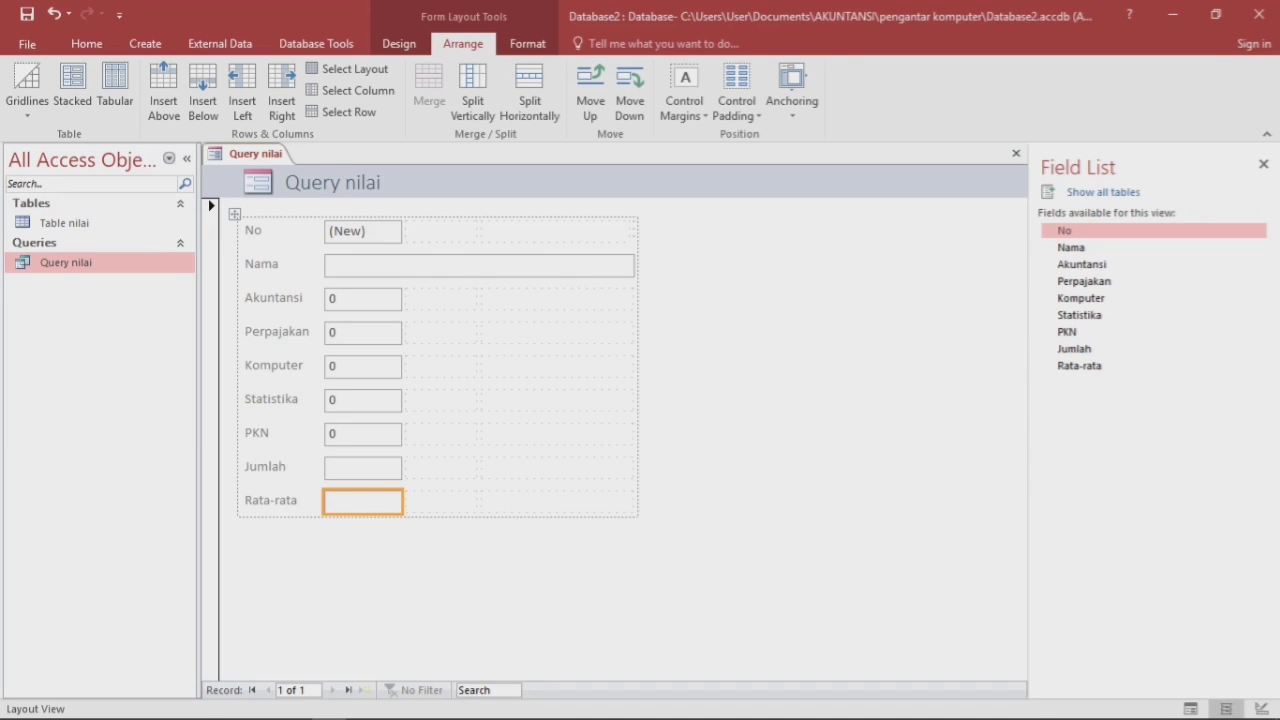
Save the form under the name Query nilai1.
right_click(241, 151)
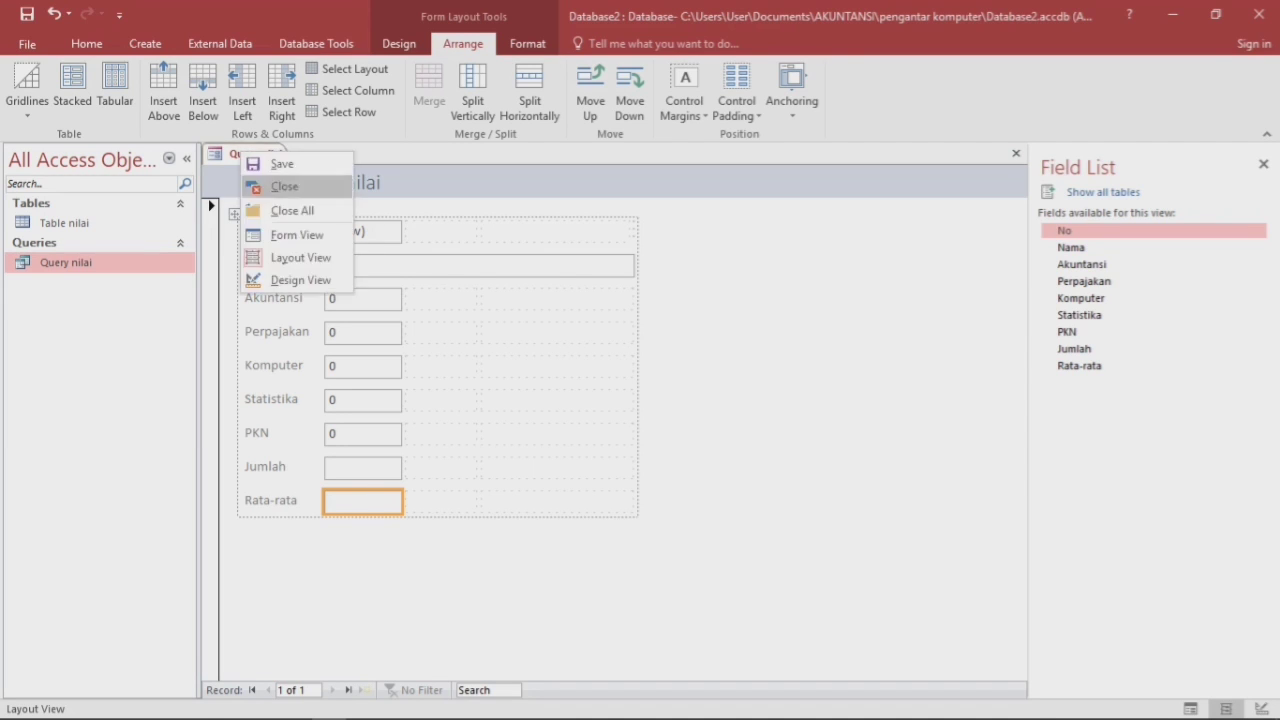
click(270, 163)
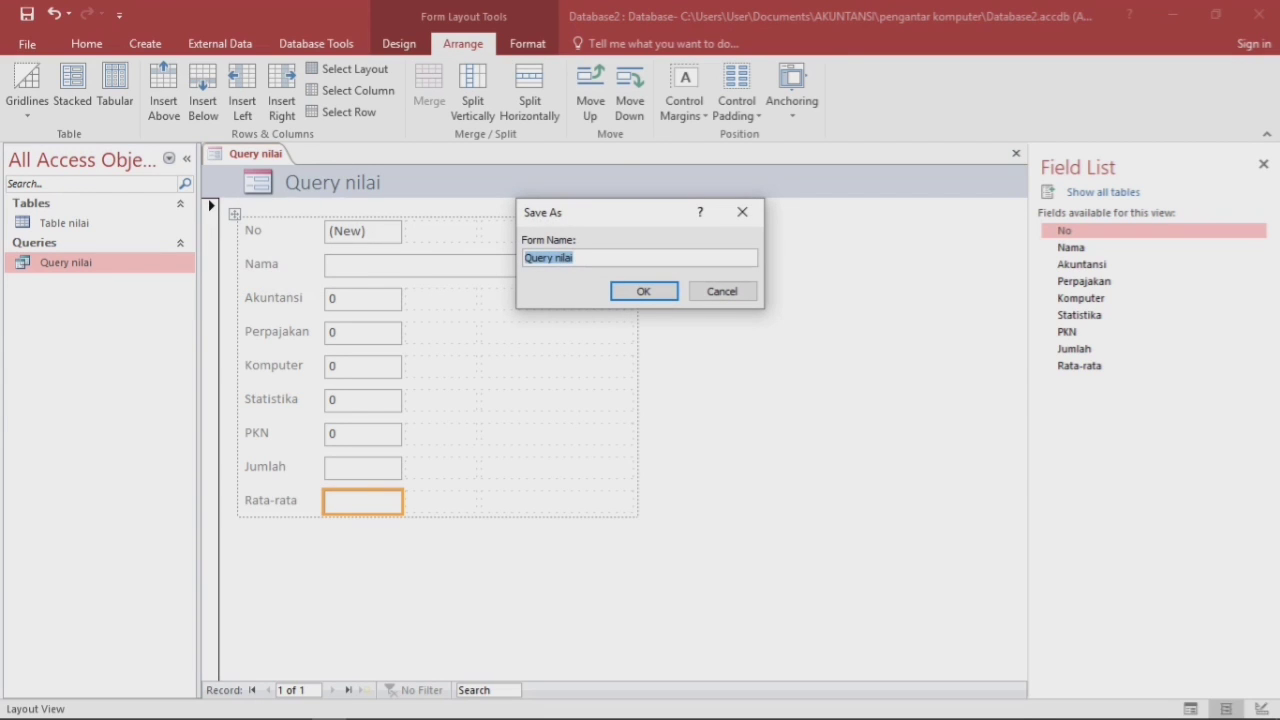
key(End)
text(1)
key(Return)
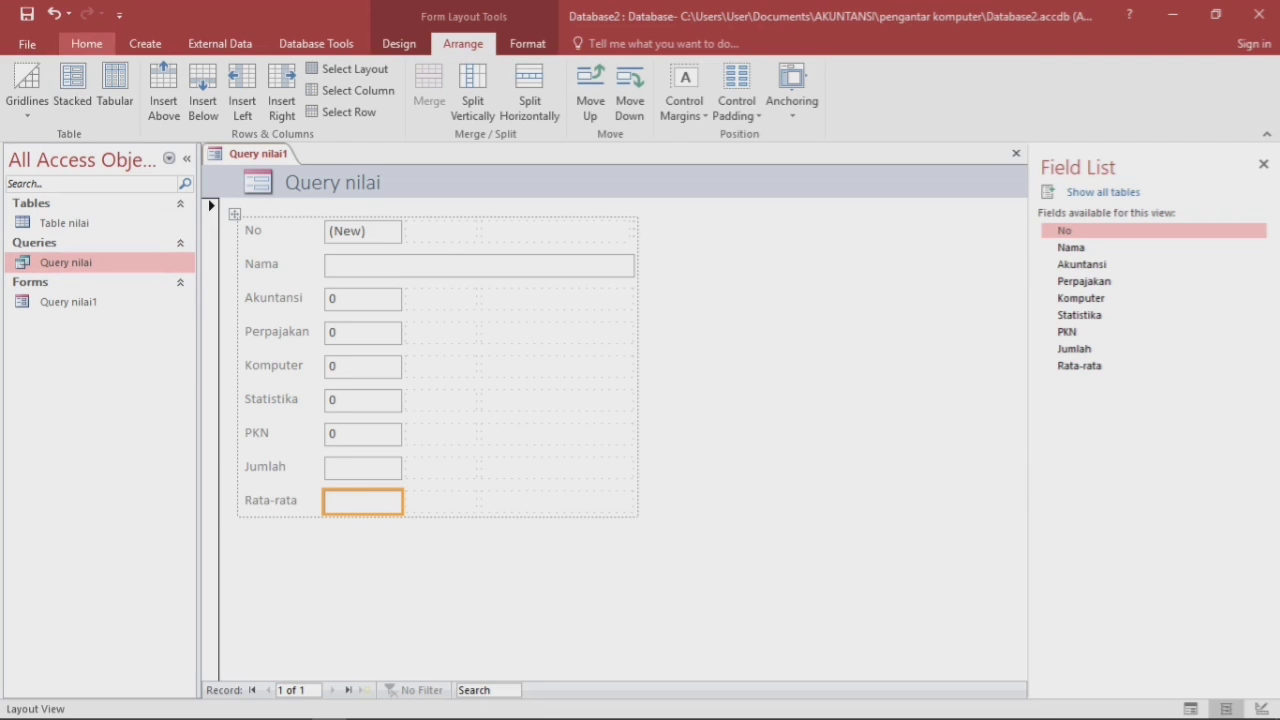
Switch the form to Design View and expand the Form Footer section to about 1 inch high.
click(86, 43)
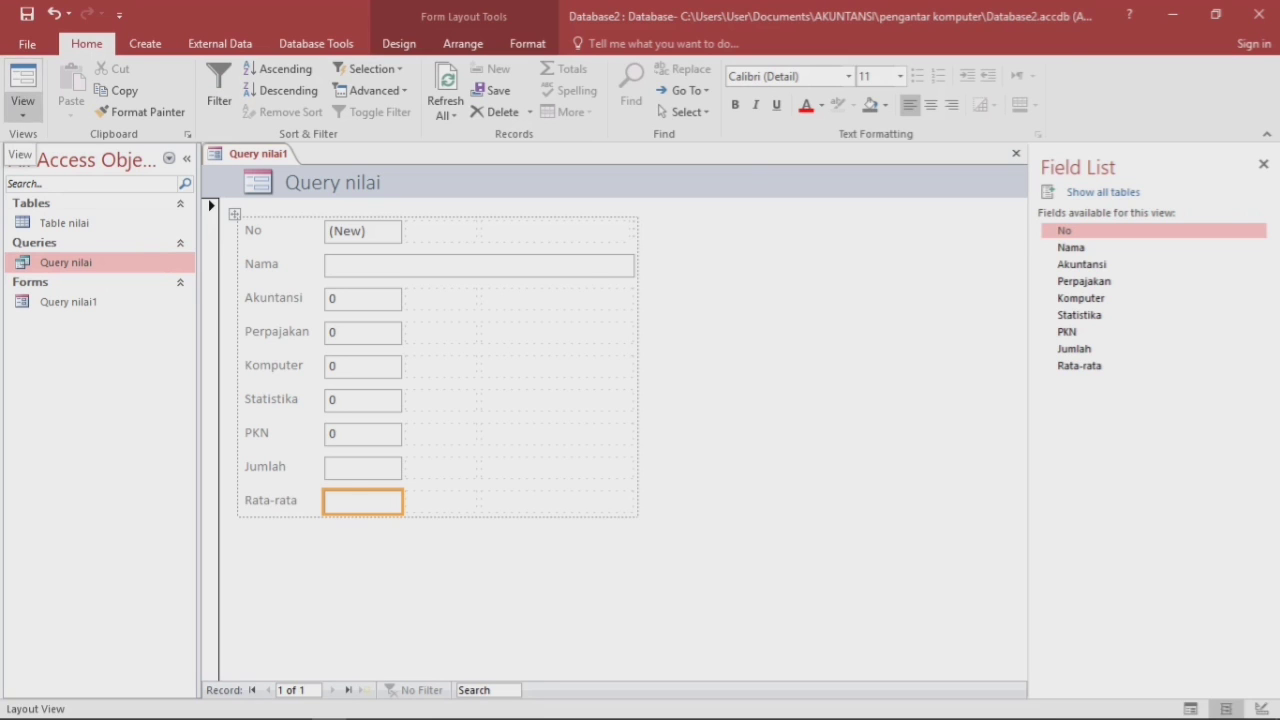
click(22, 108)
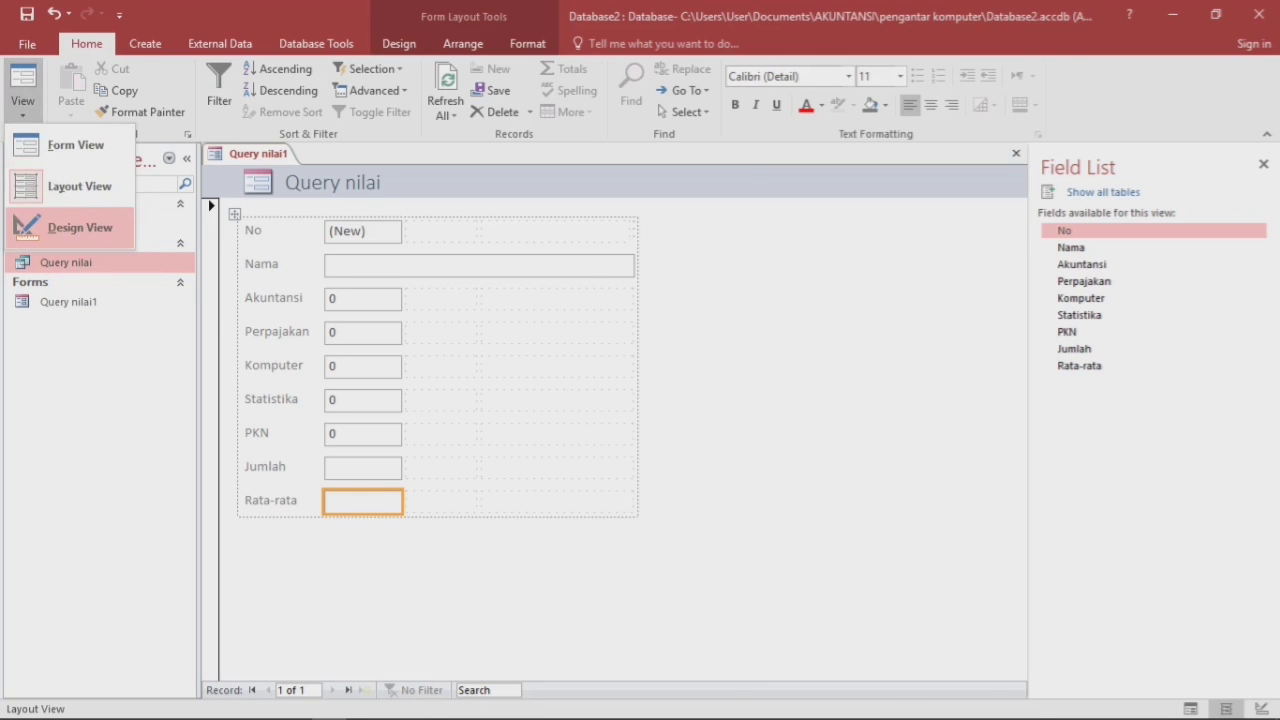
click(78, 224)
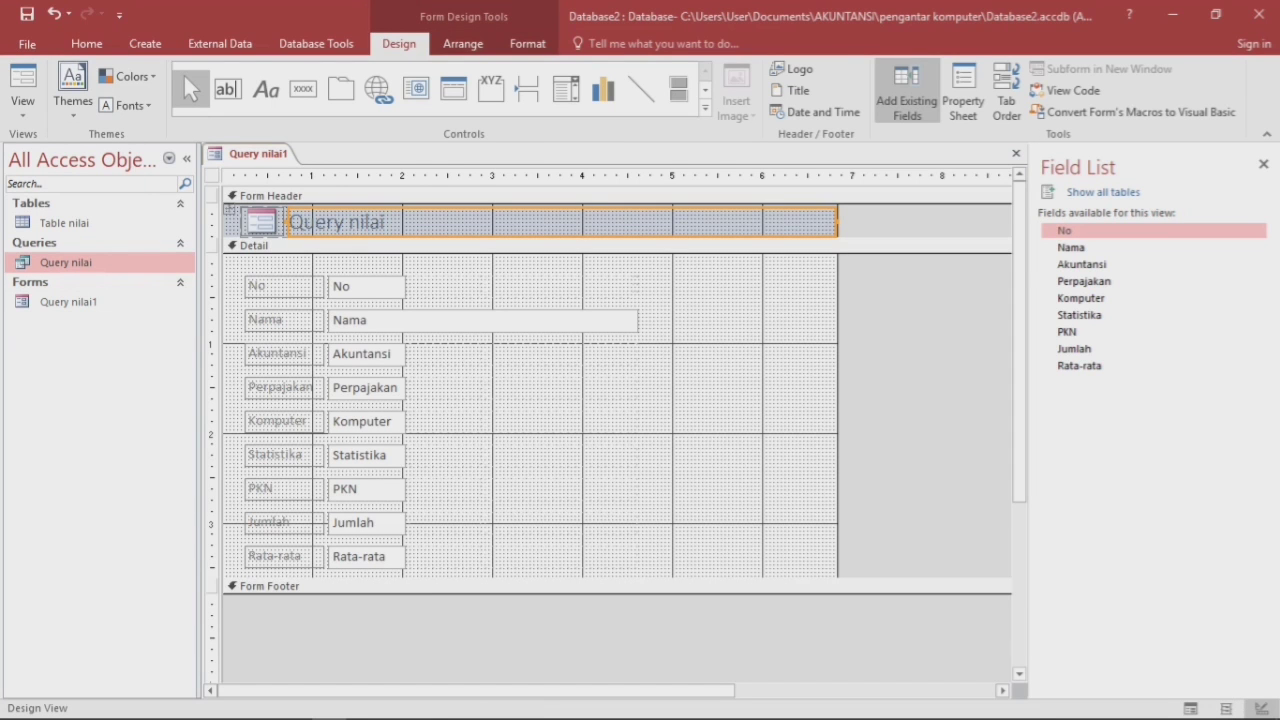
drag(530, 595, 530, 681)
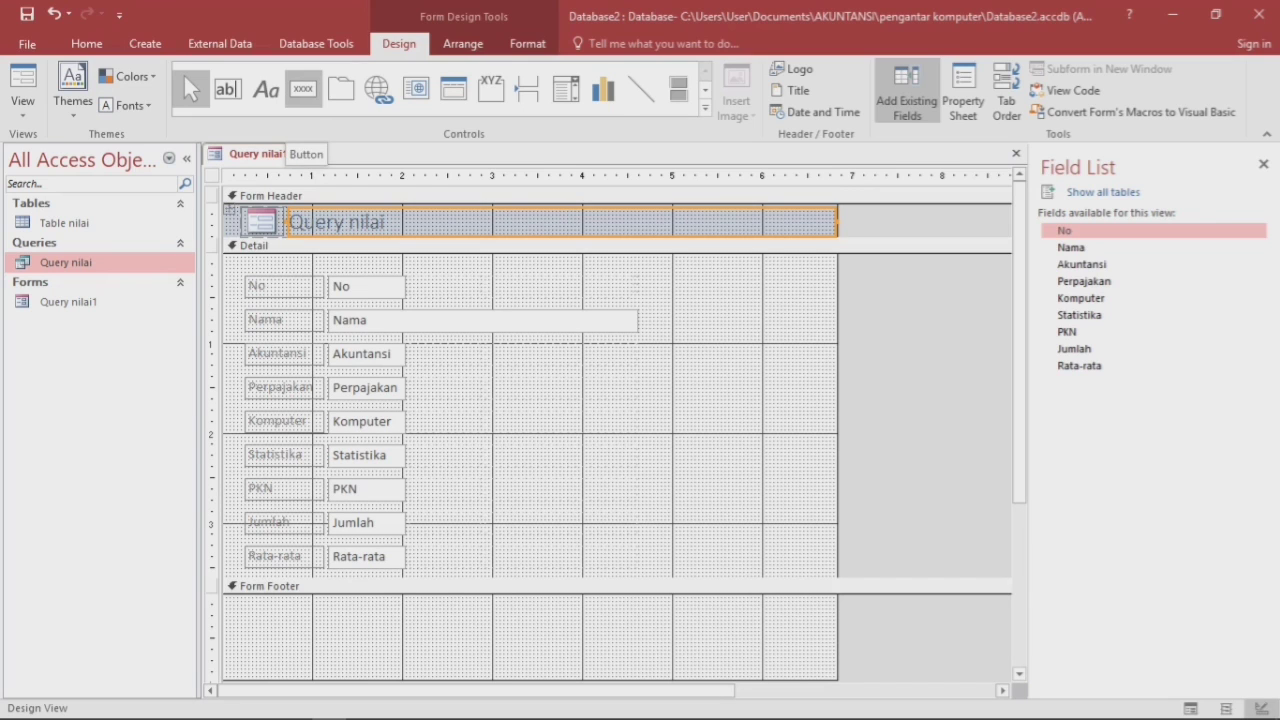
Add a command button in the form footer with the Record Operations action Save Record, labelled with the text Save Record.
click(303, 89)
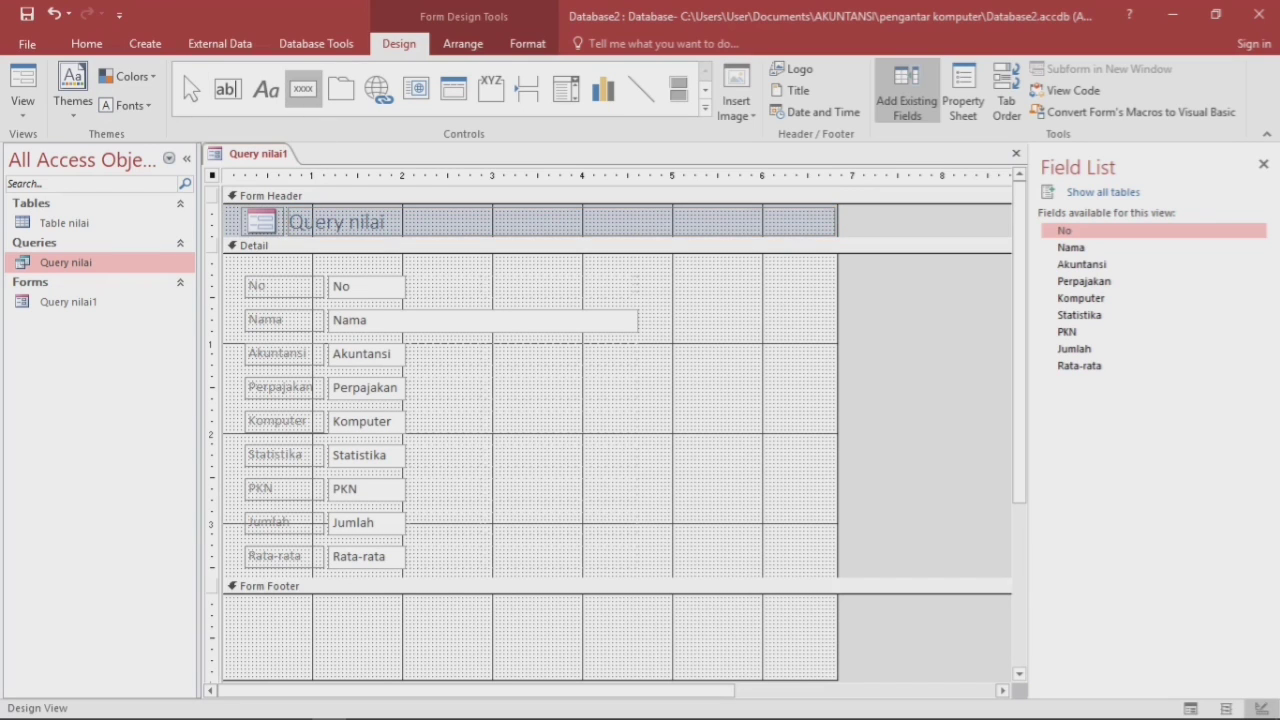
drag(388, 598, 448, 626)
key(Return)
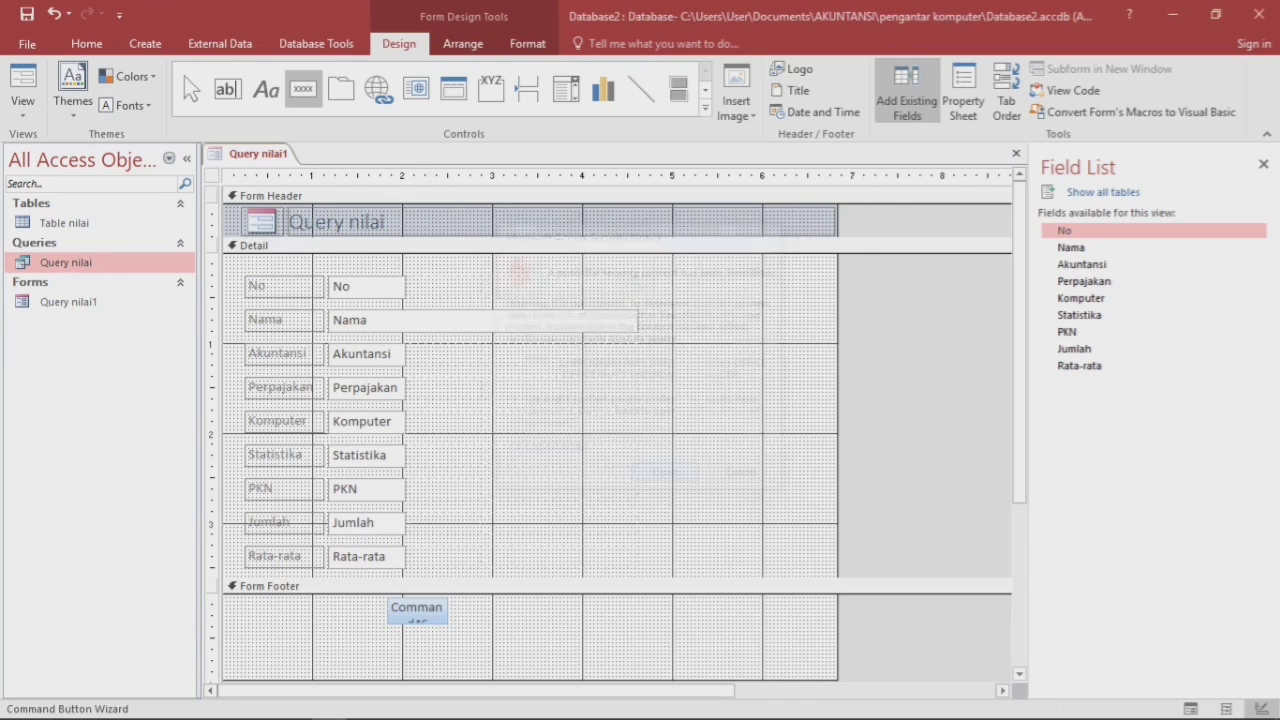
click(606, 286)
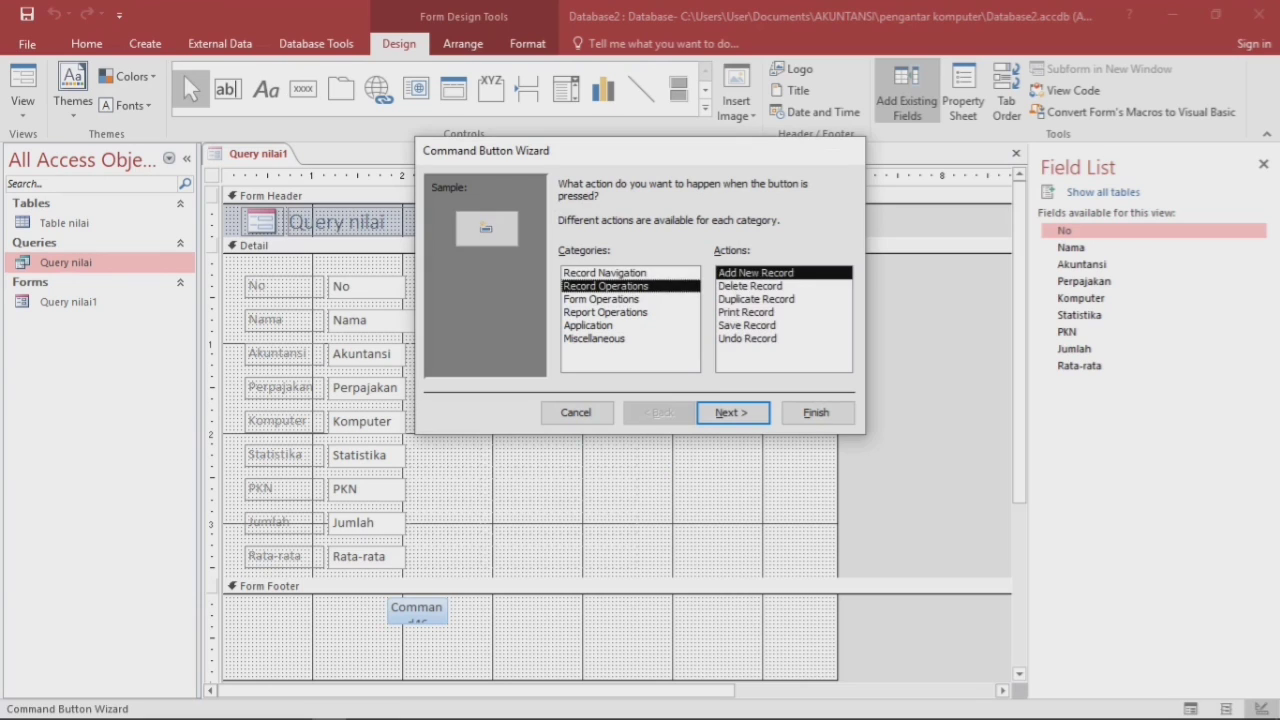
click(748, 326)
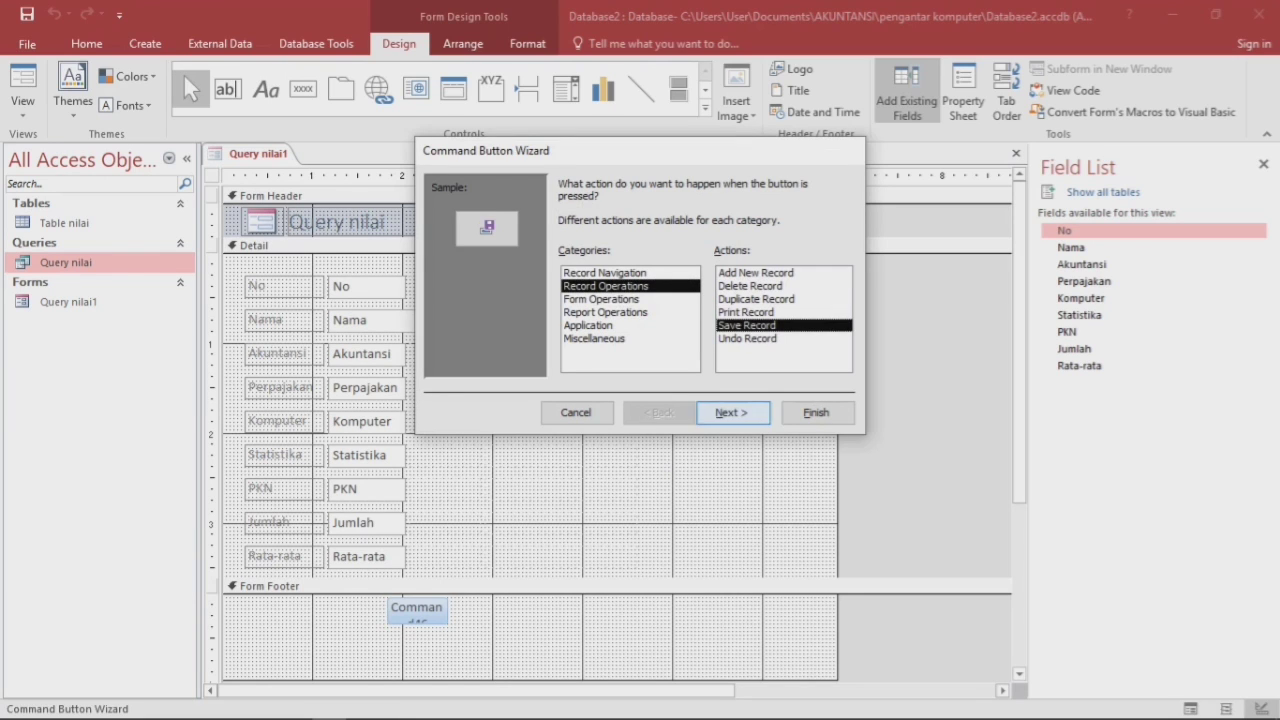
click(733, 412)
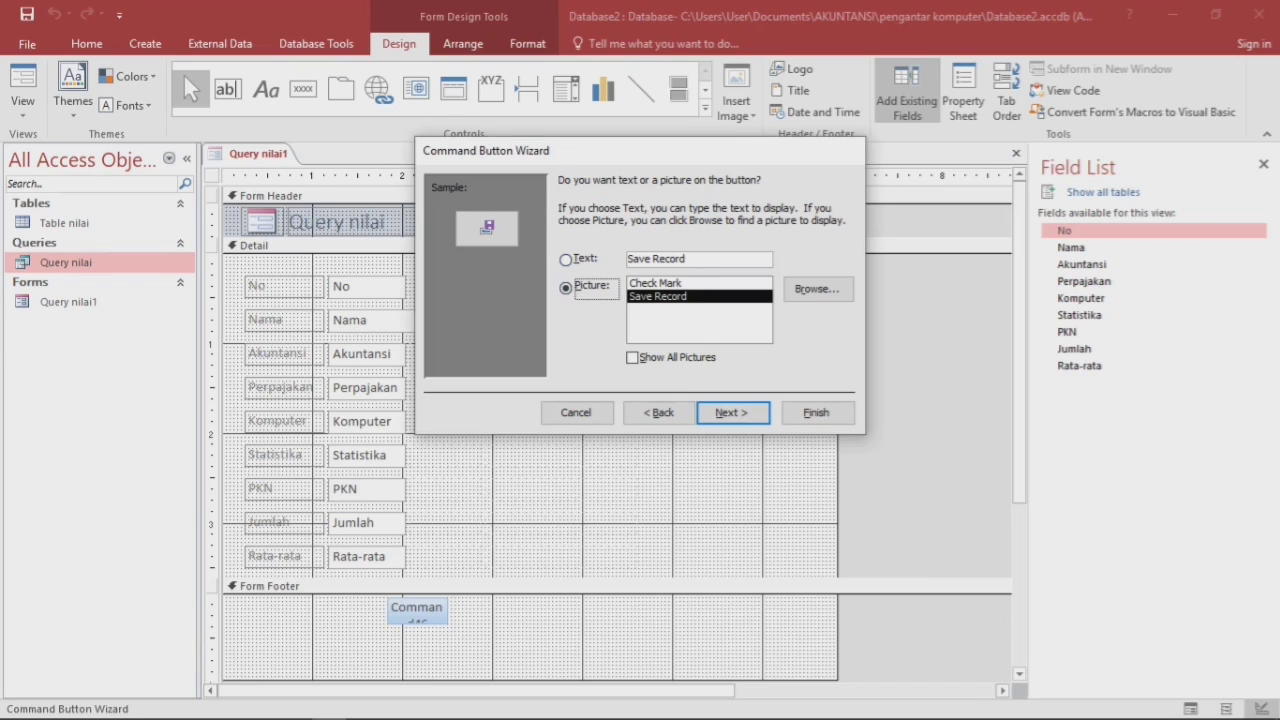
click(566, 260)
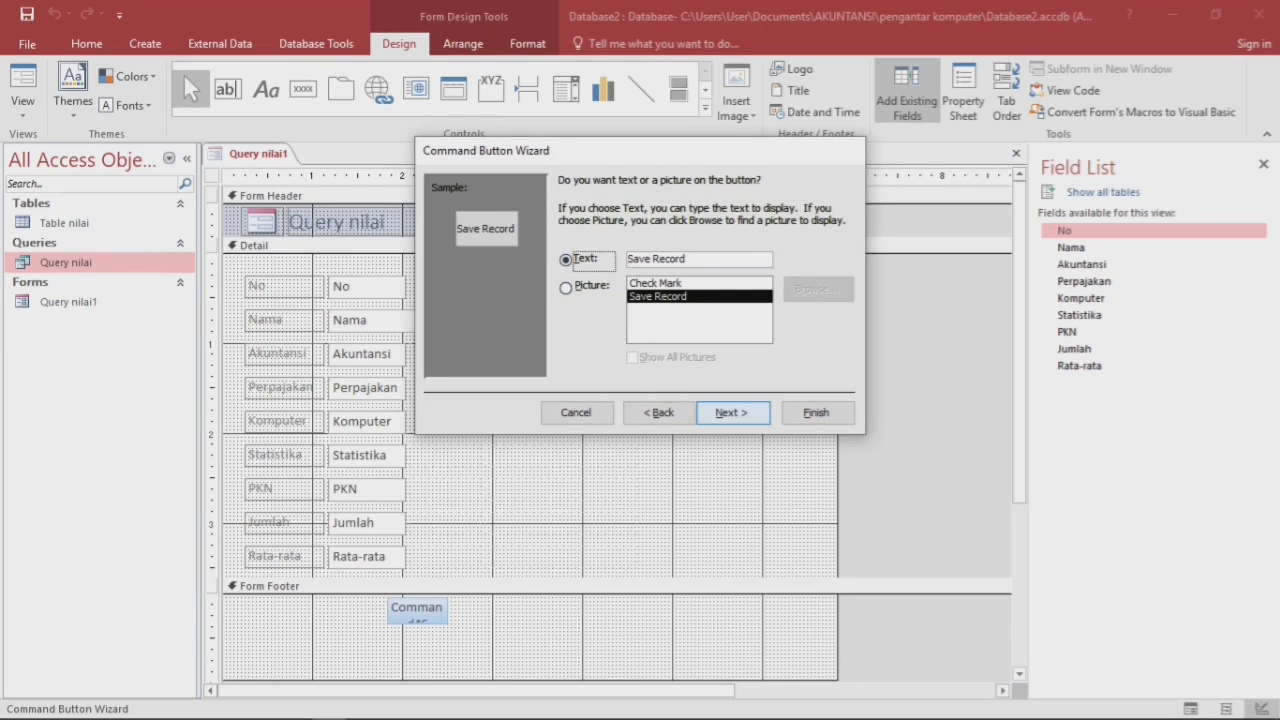
click(733, 412)
key(Return)
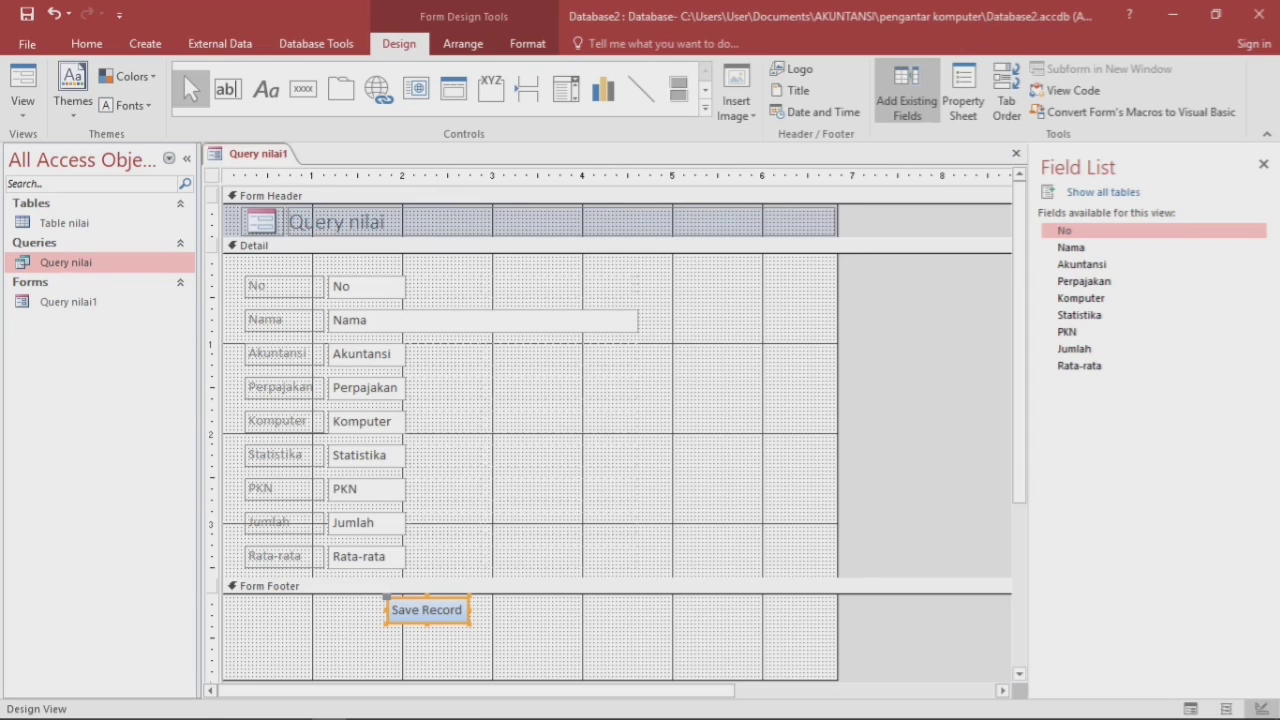
Add a second footer command button with the Record Operations action Add New Record, labelled with the text Add Record.
click(303, 88)
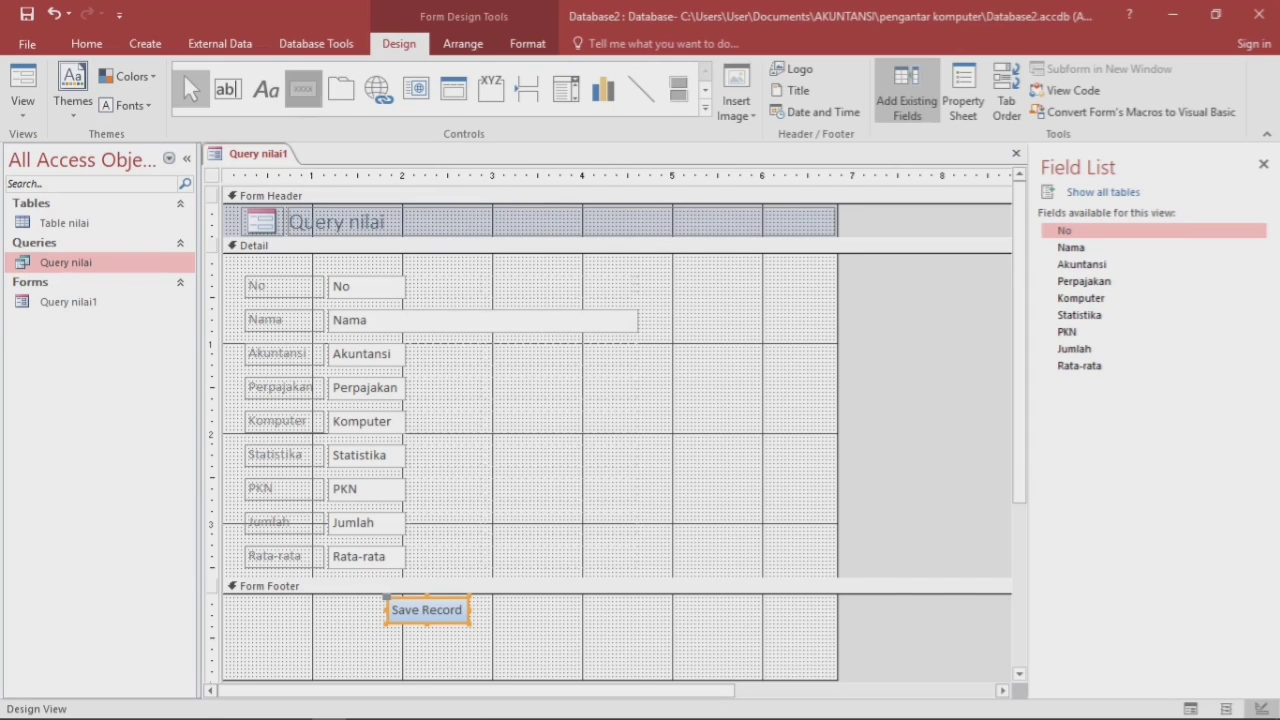
drag(548, 608, 615, 633)
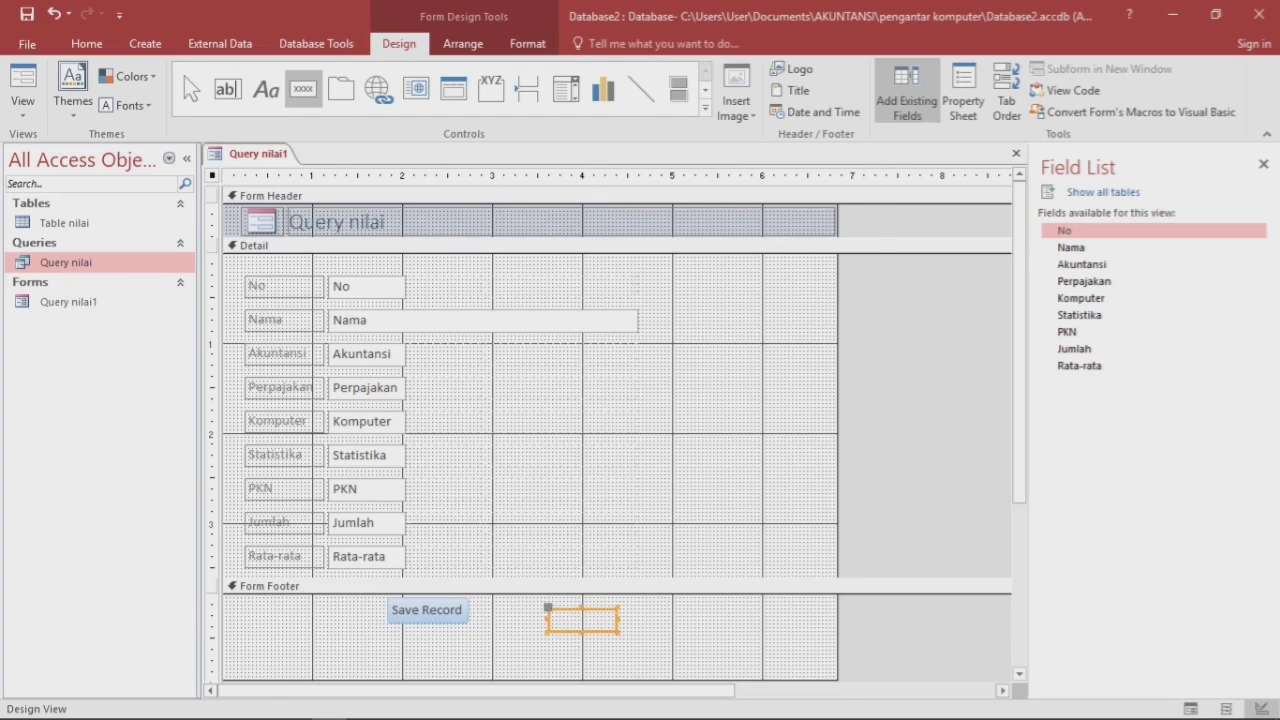
click(606, 286)
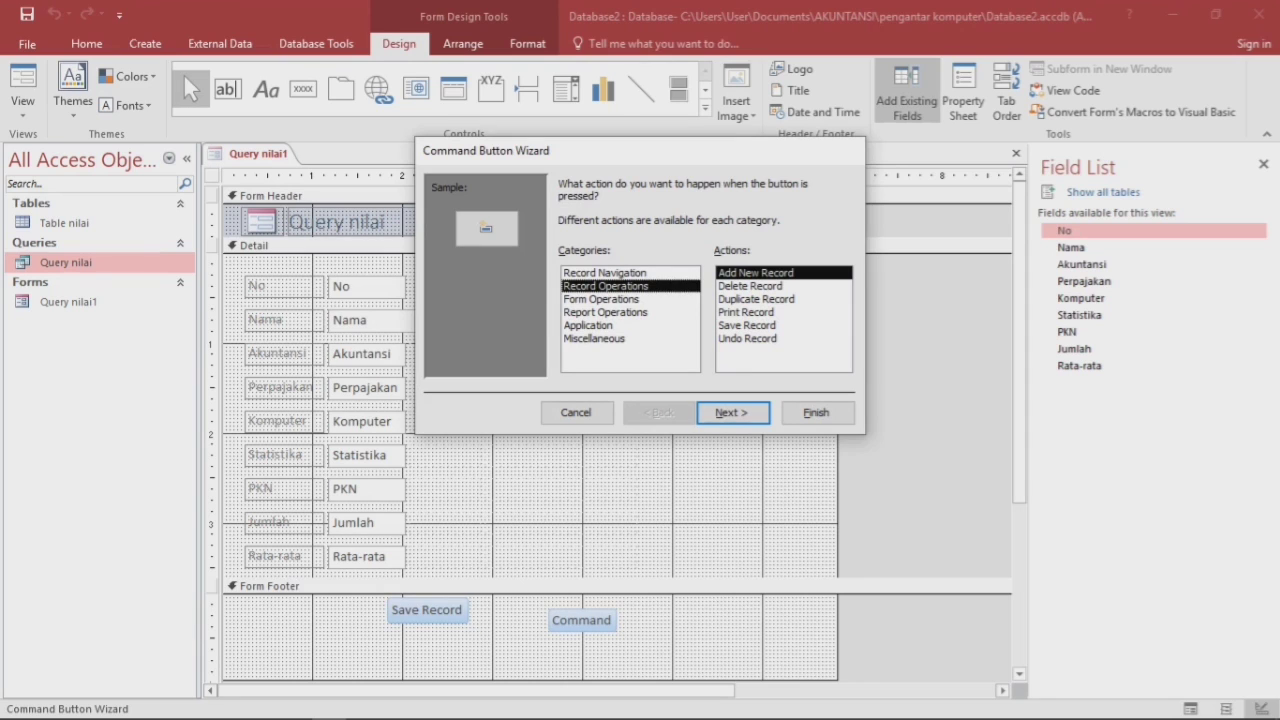
click(732, 413)
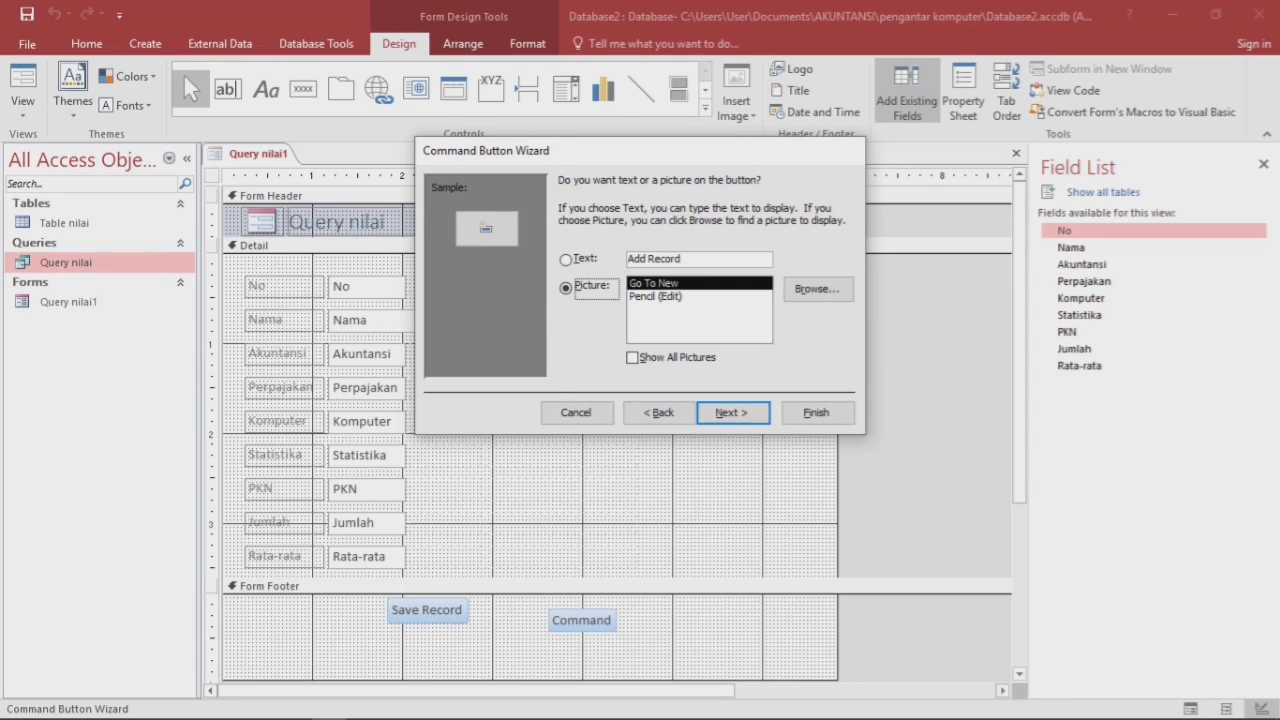
click(566, 259)
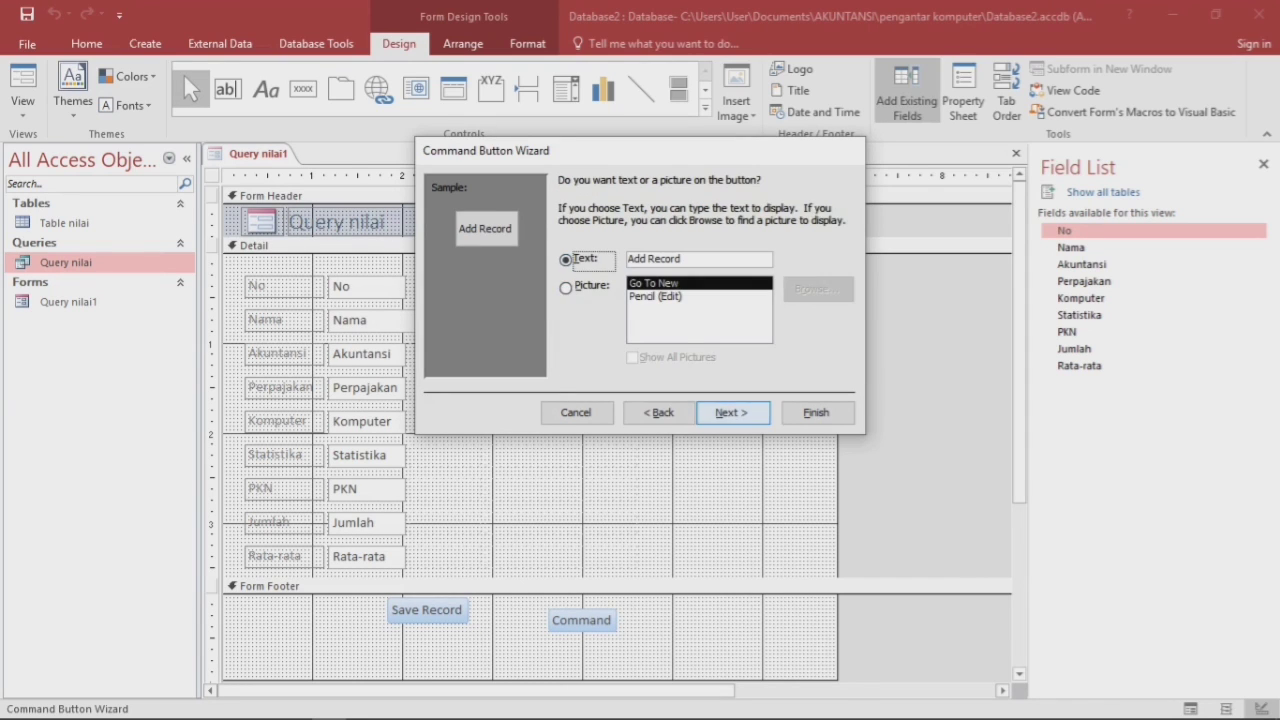
click(732, 413)
click(816, 412)
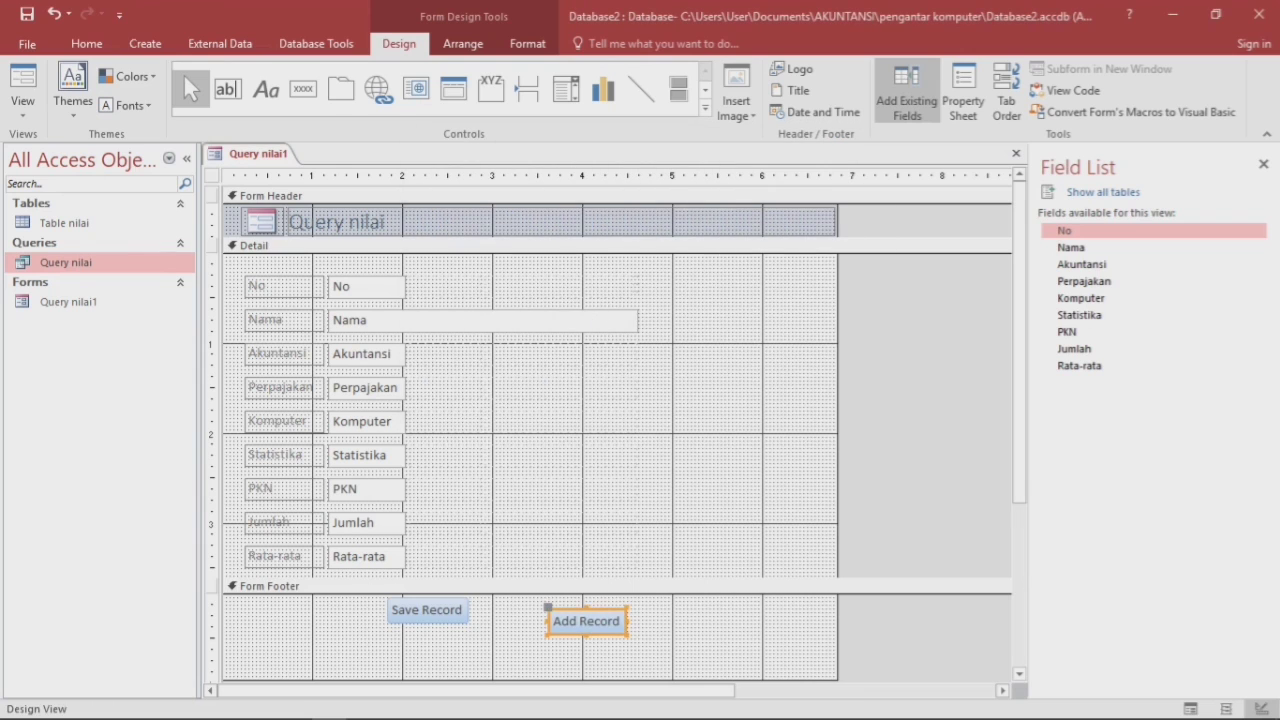
Move the Add Record button level with the Save Record button and display the form in Form View.
click(427, 610)
drag(586, 621, 583, 610)
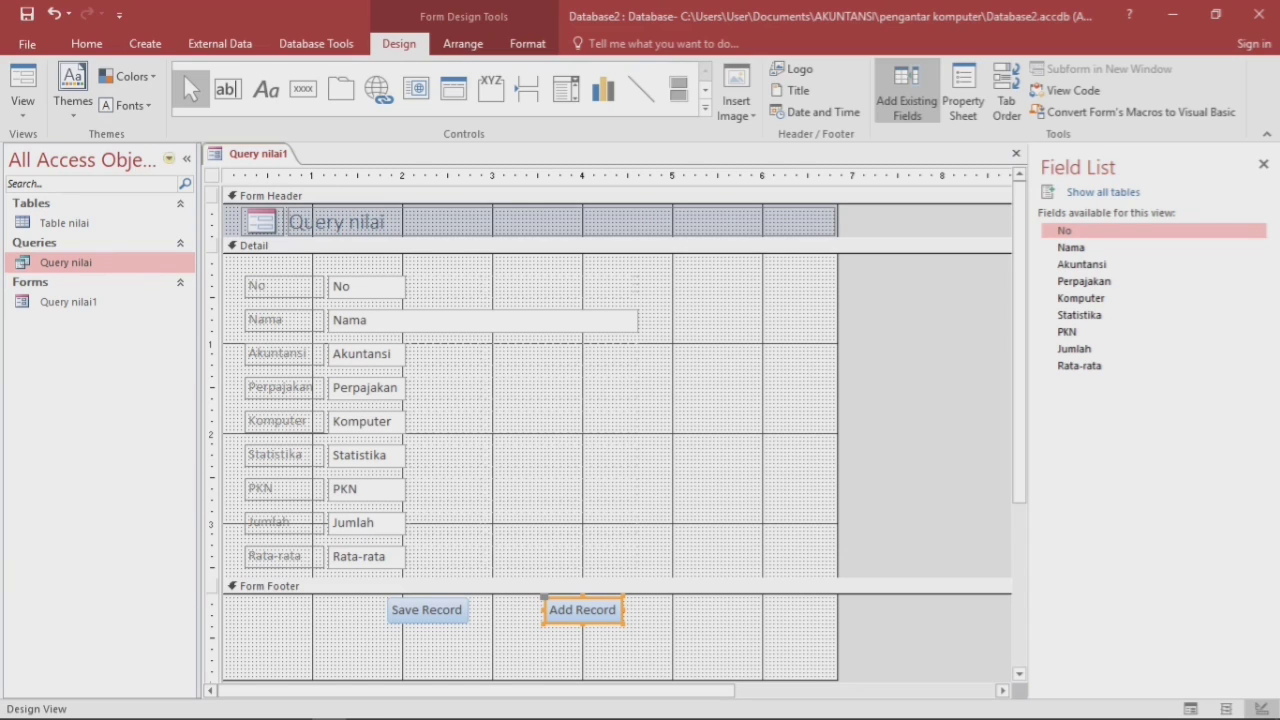
click(22, 105)
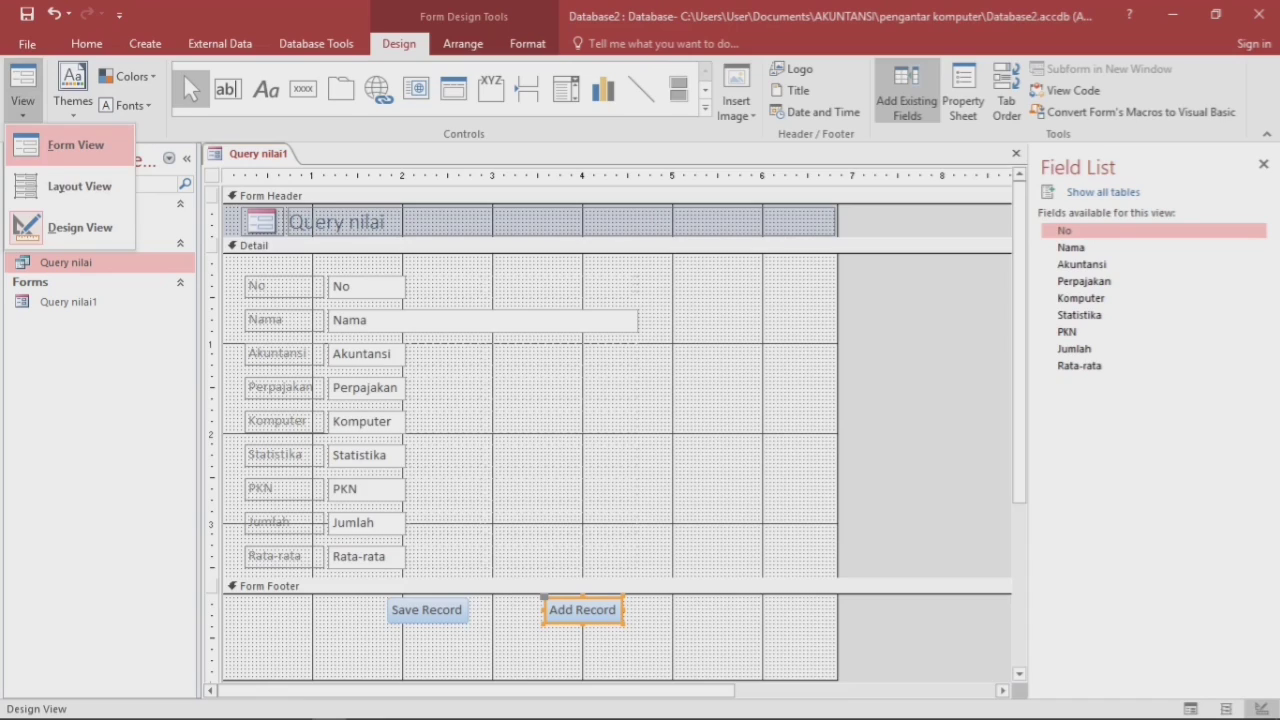
click(75, 145)
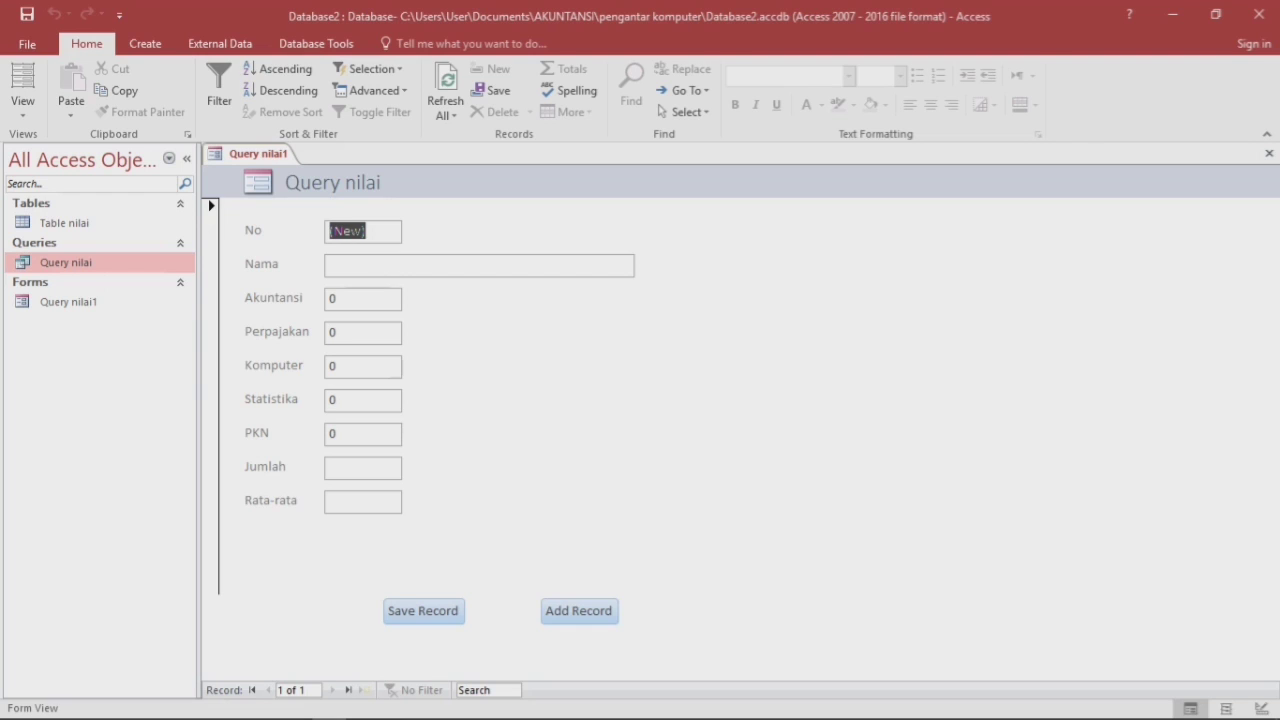
Enter the first student's name in the form, with Akuntansi 97 and Perpajakan 90.
click(400, 266)
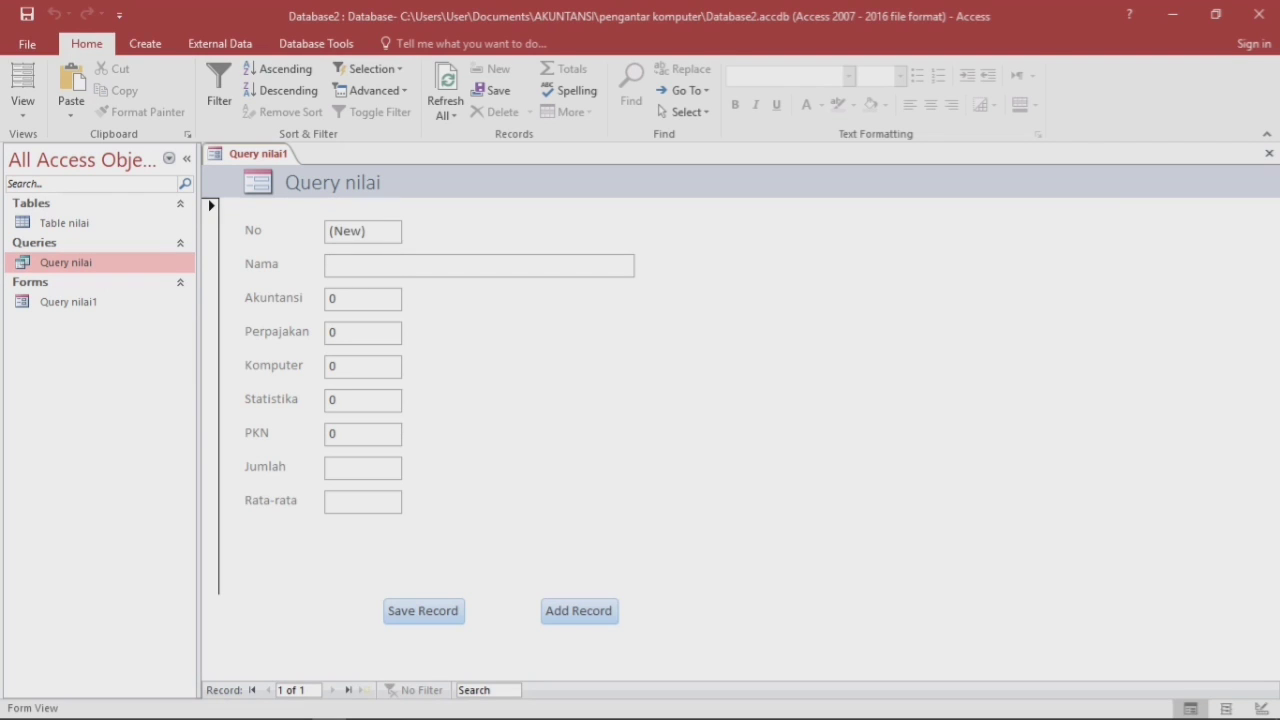
text(A)
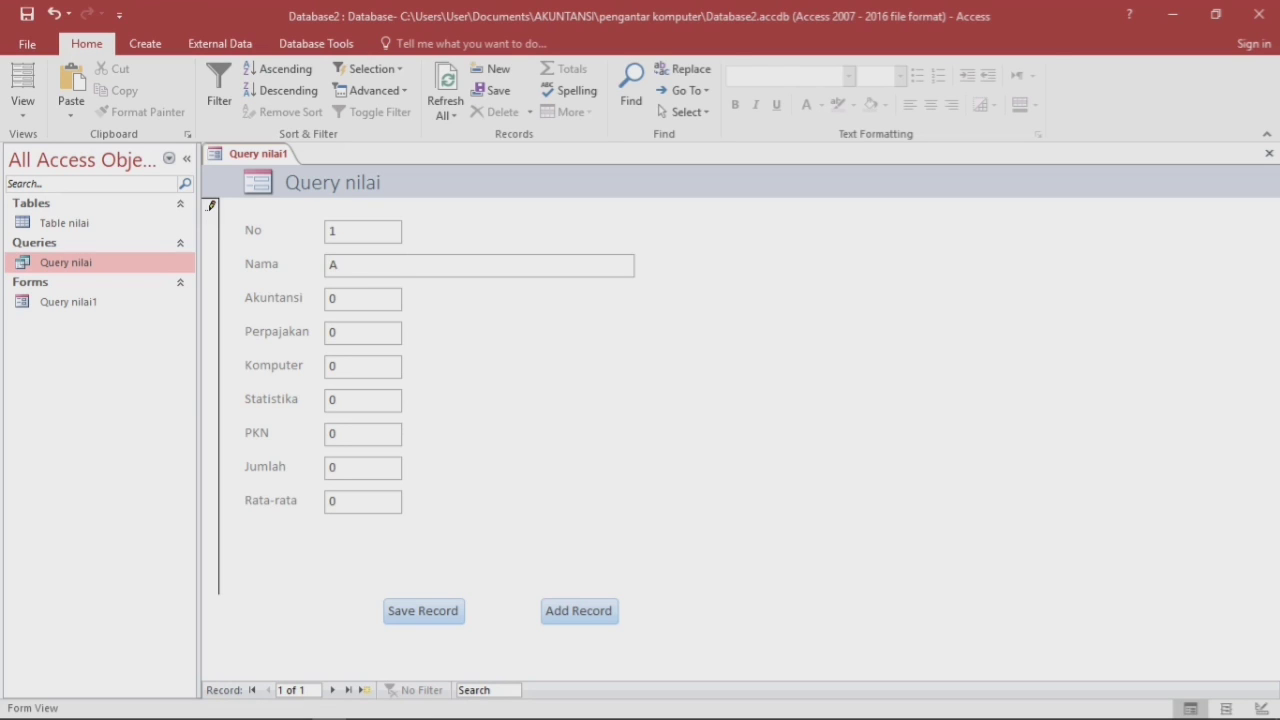
text(manda)
key(Tab)
key(BackSpace)
text(97)
key(Tab)
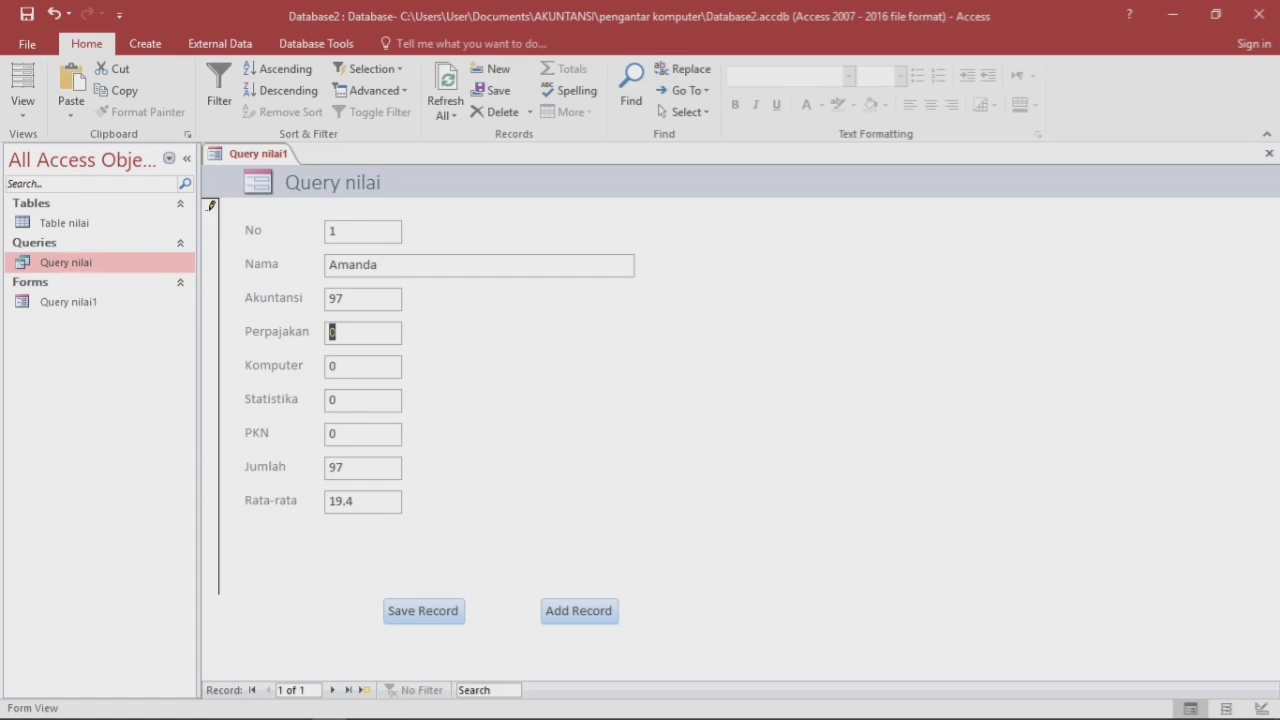
key(BackSpace)
text(90)
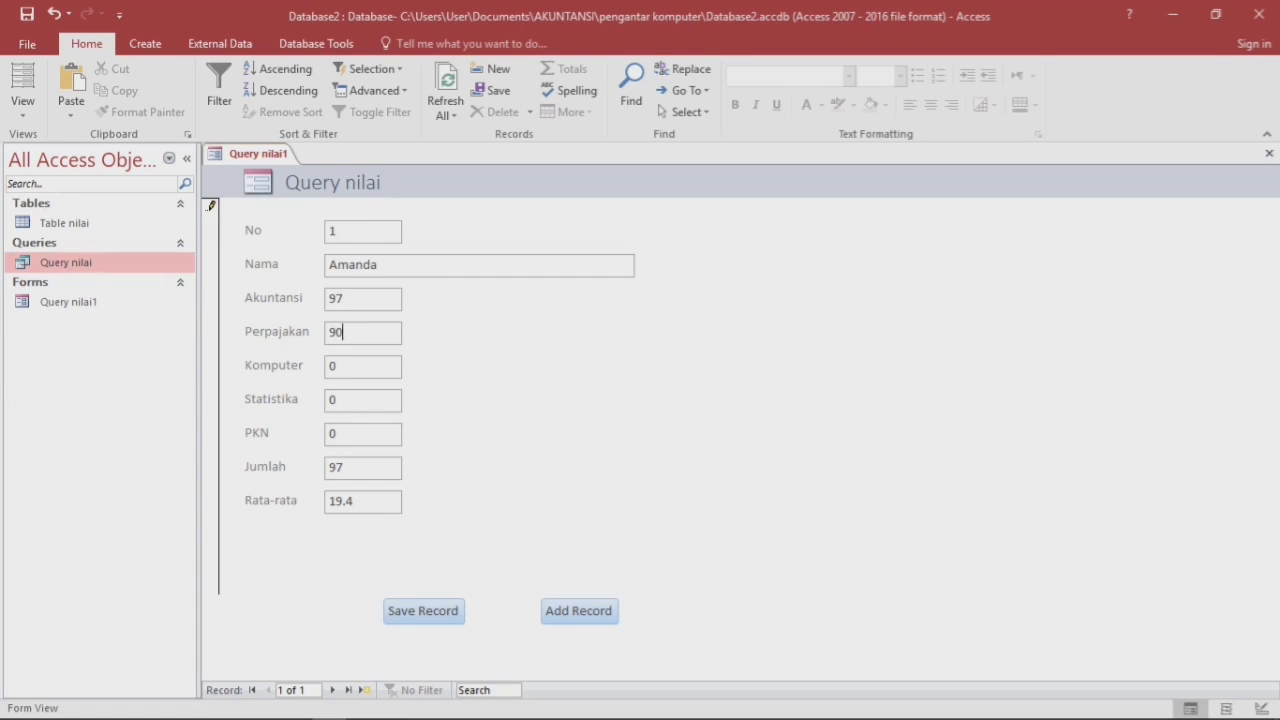
key(Tab)
Enter Komputer 95, Statistika 88 and PKN 92 for the first student and save the record.
text(95)
key(Tab)
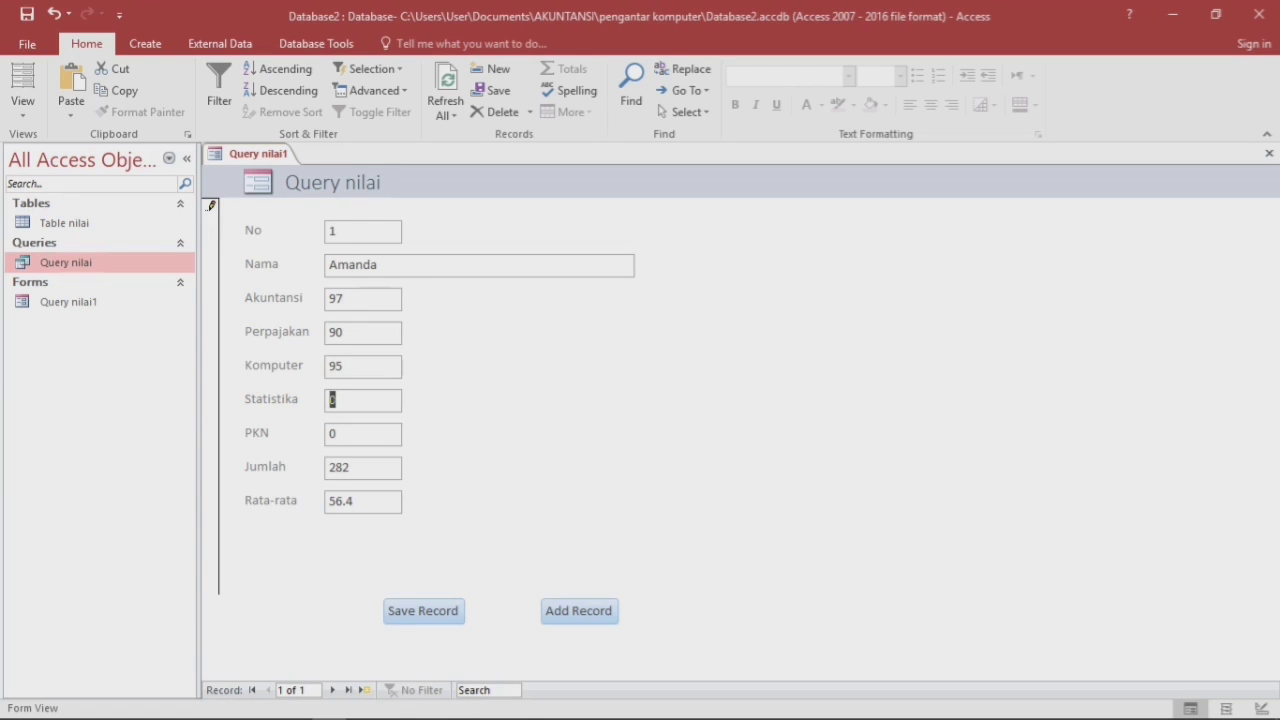
text(88)
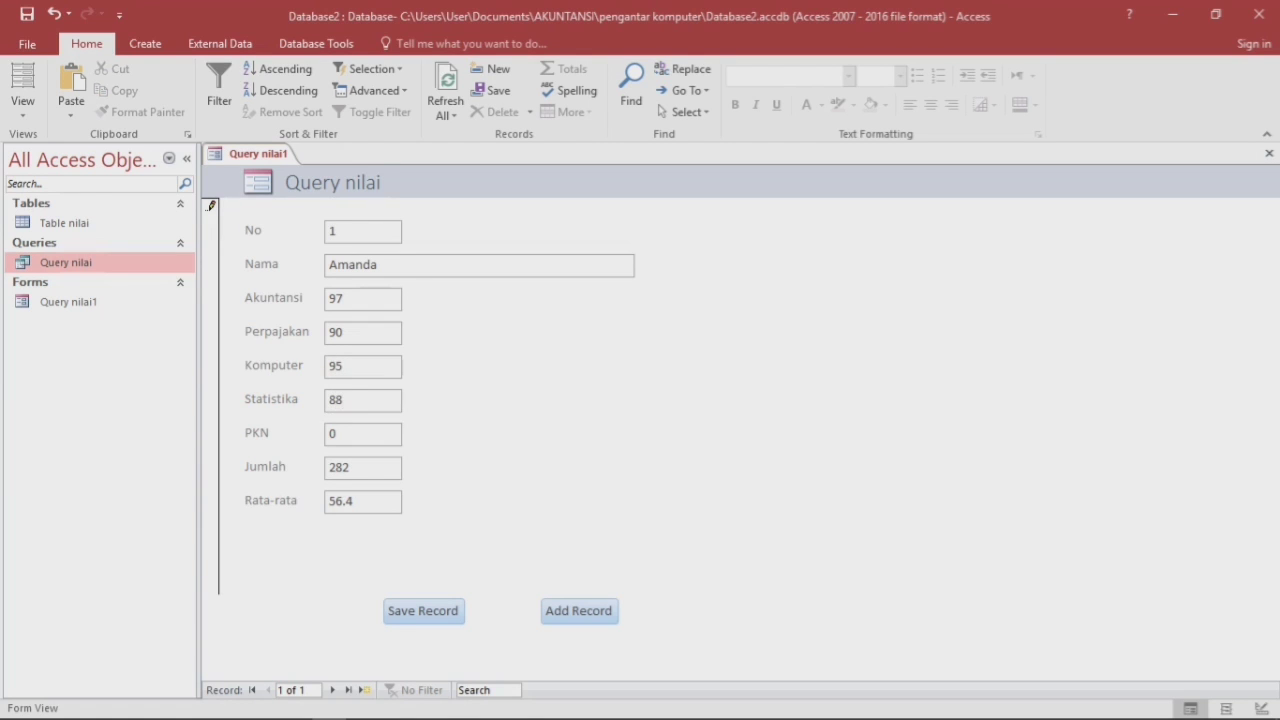
key(Tab)
text(92)
key(Tab)
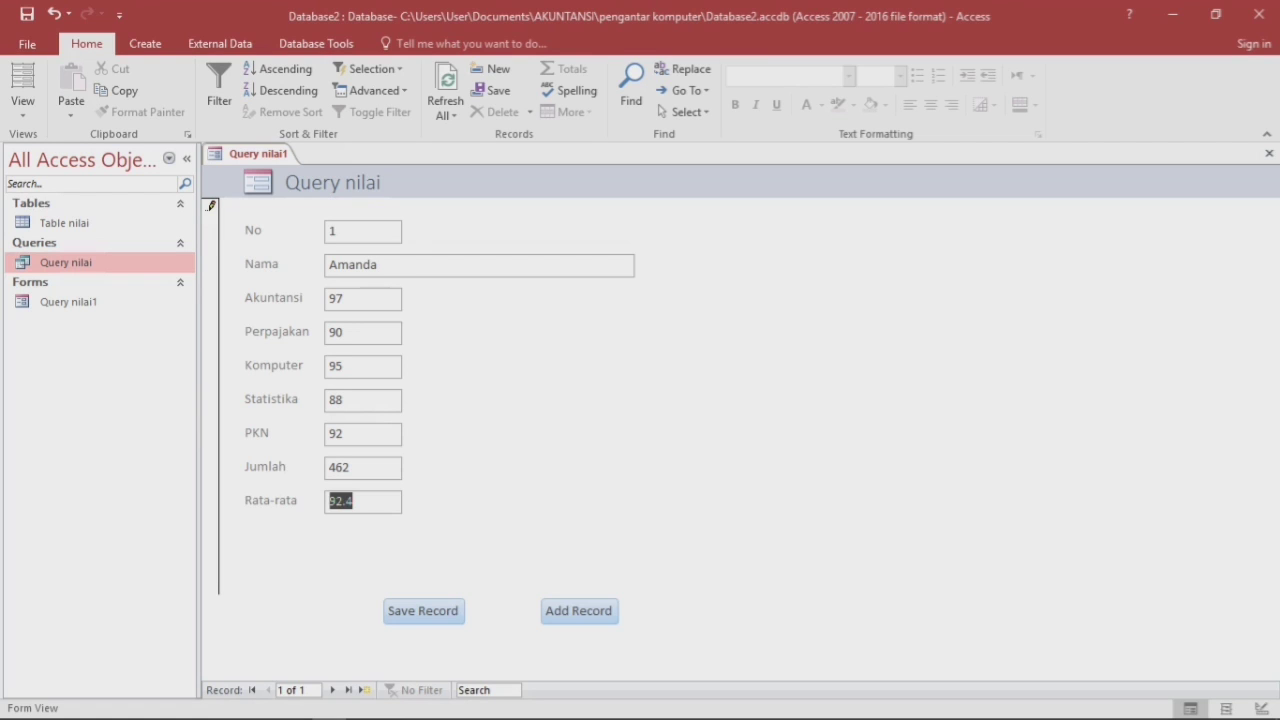
click(415, 613)
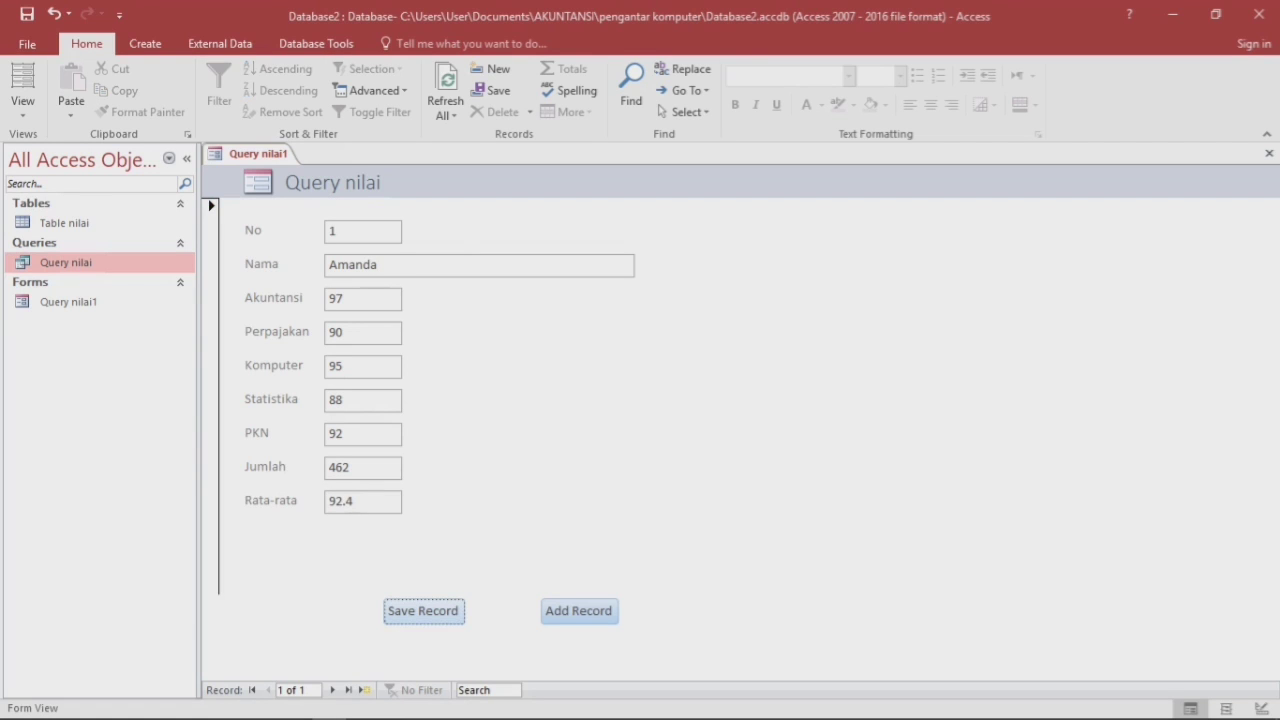
Add a second record and enter the student's name, with Akuntansi 98 and Perpajakan 92.
click(578, 611)
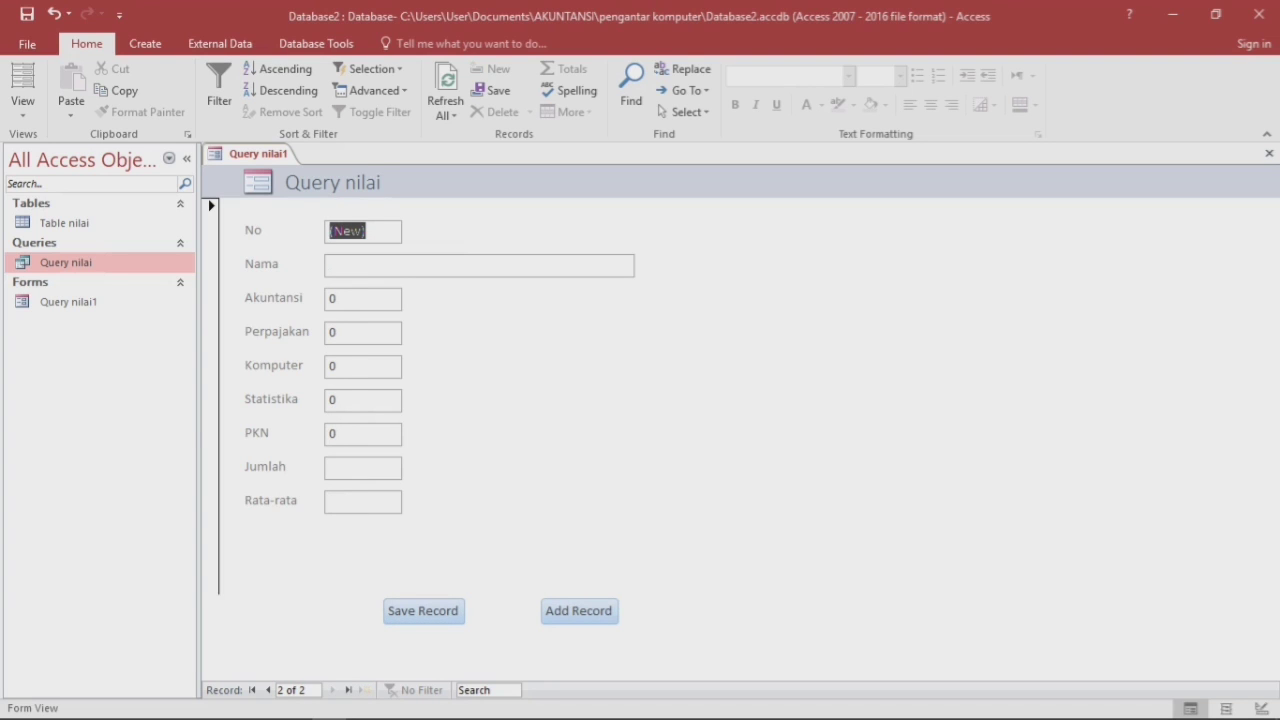
click(332, 266)
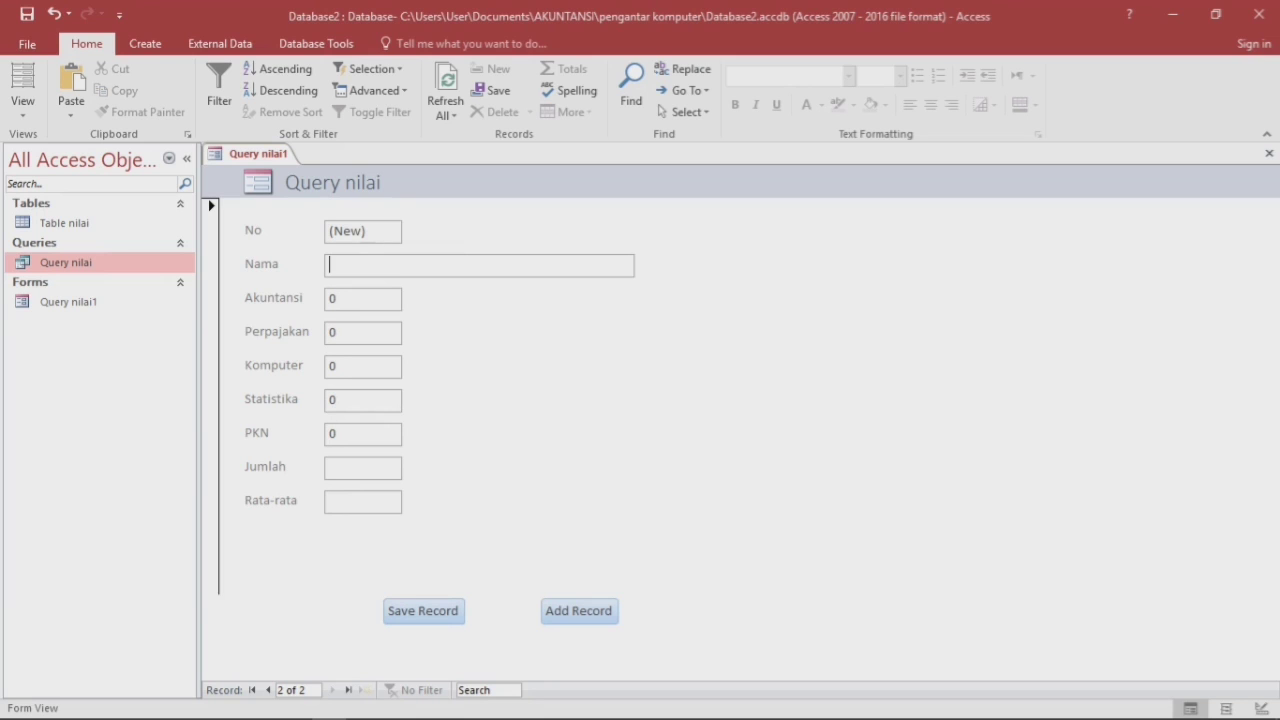
text(Esti)
key(Tab)
text(98)
key(Tab)
text(92)
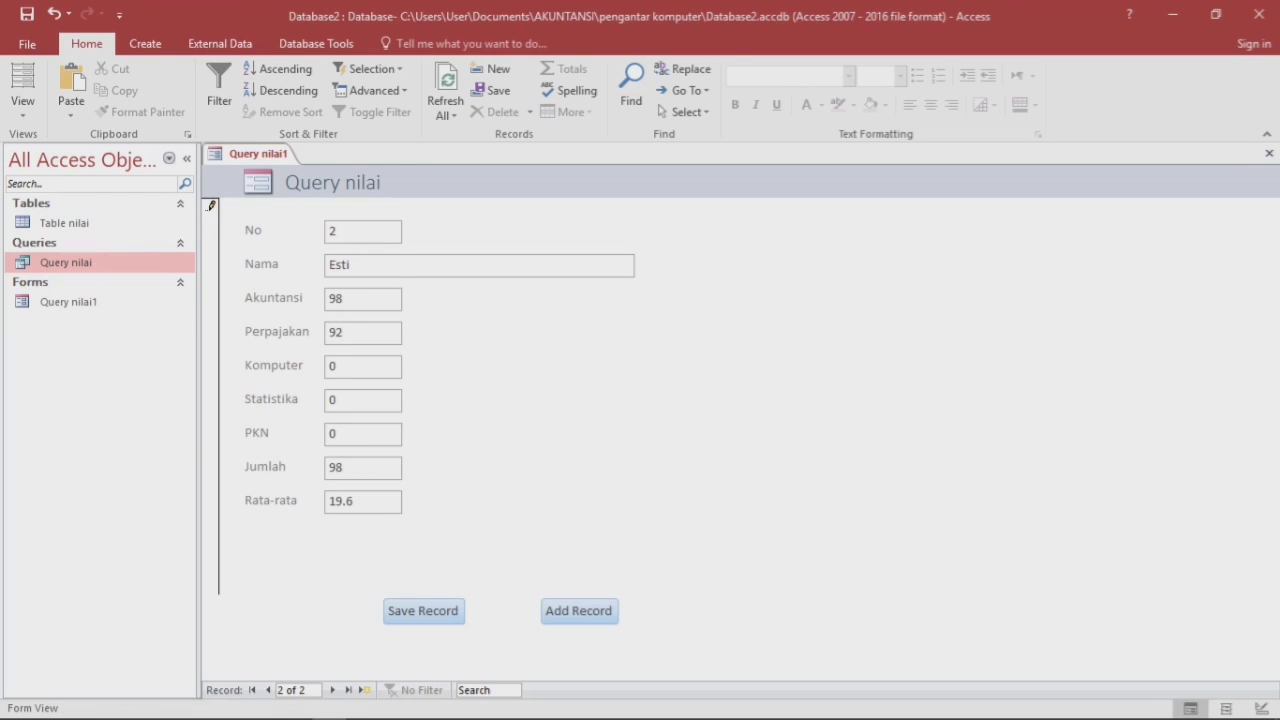
key(Tab)
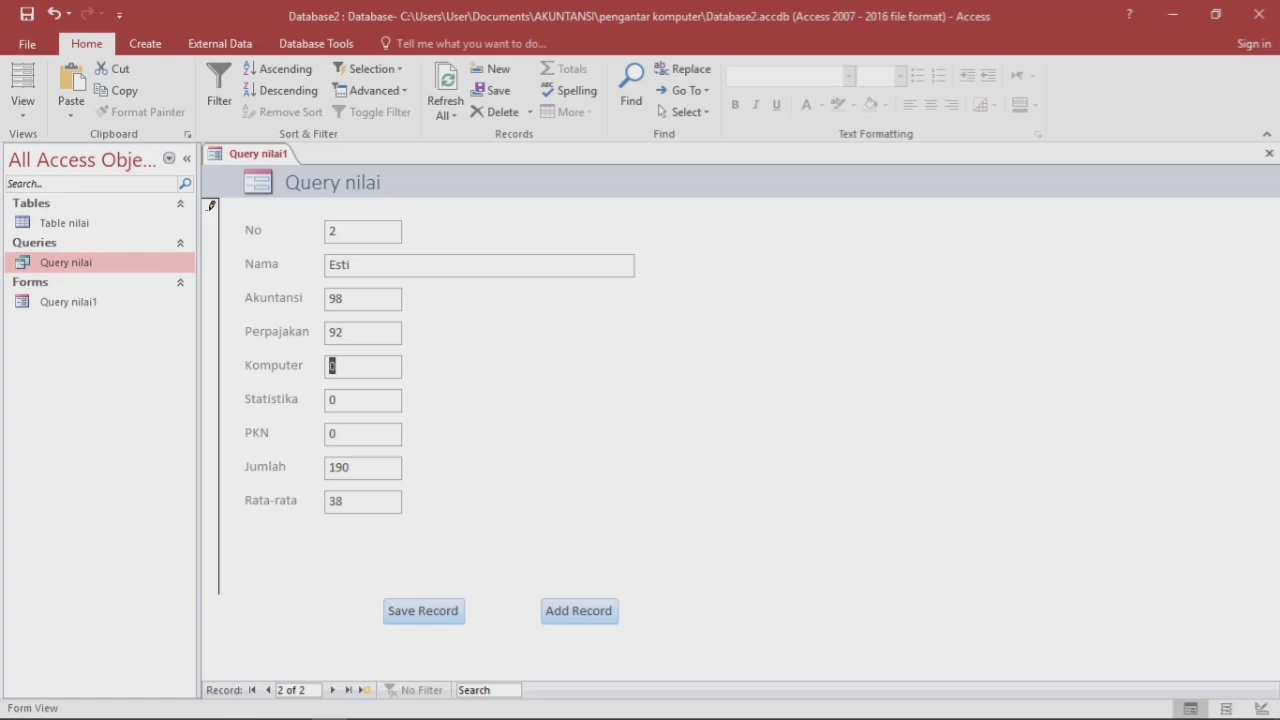
Enter Komputer 95, Statistika 88 and PKN 90 for the second student and save the record.
text(95)
key(Tab)
text(88)
key(Tab)
text(90)
key(Tab)
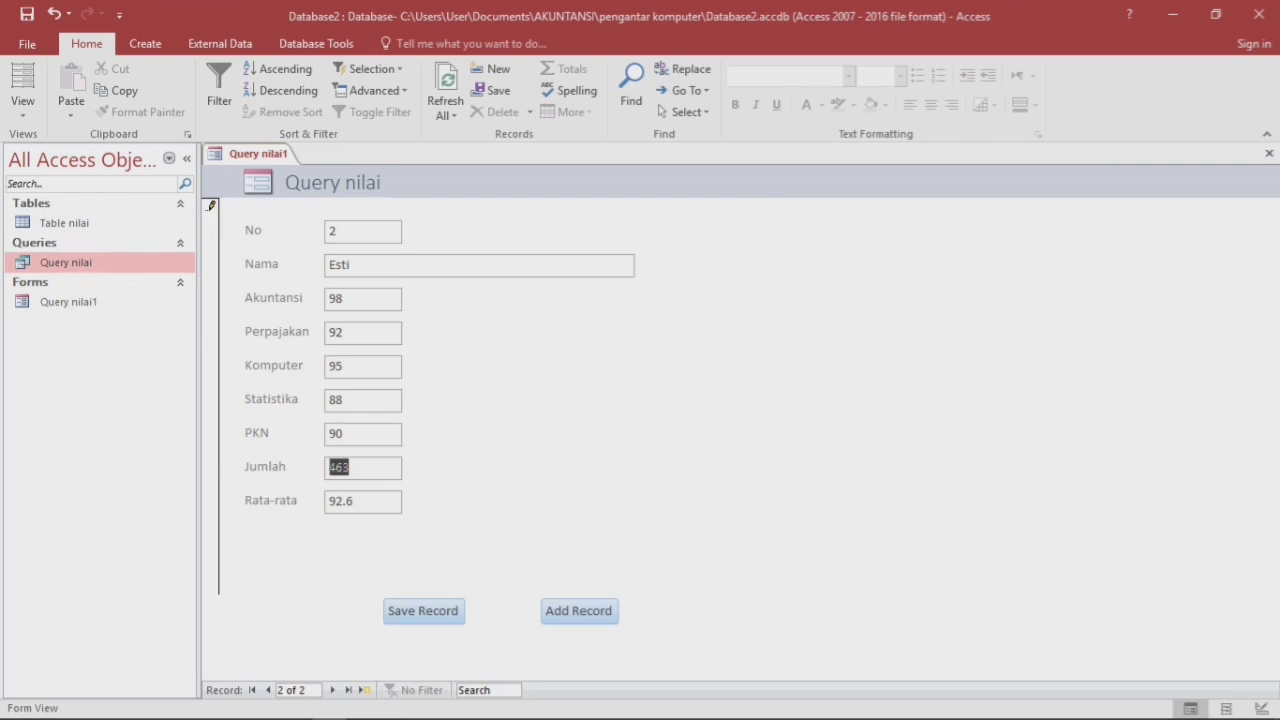
click(423, 610)
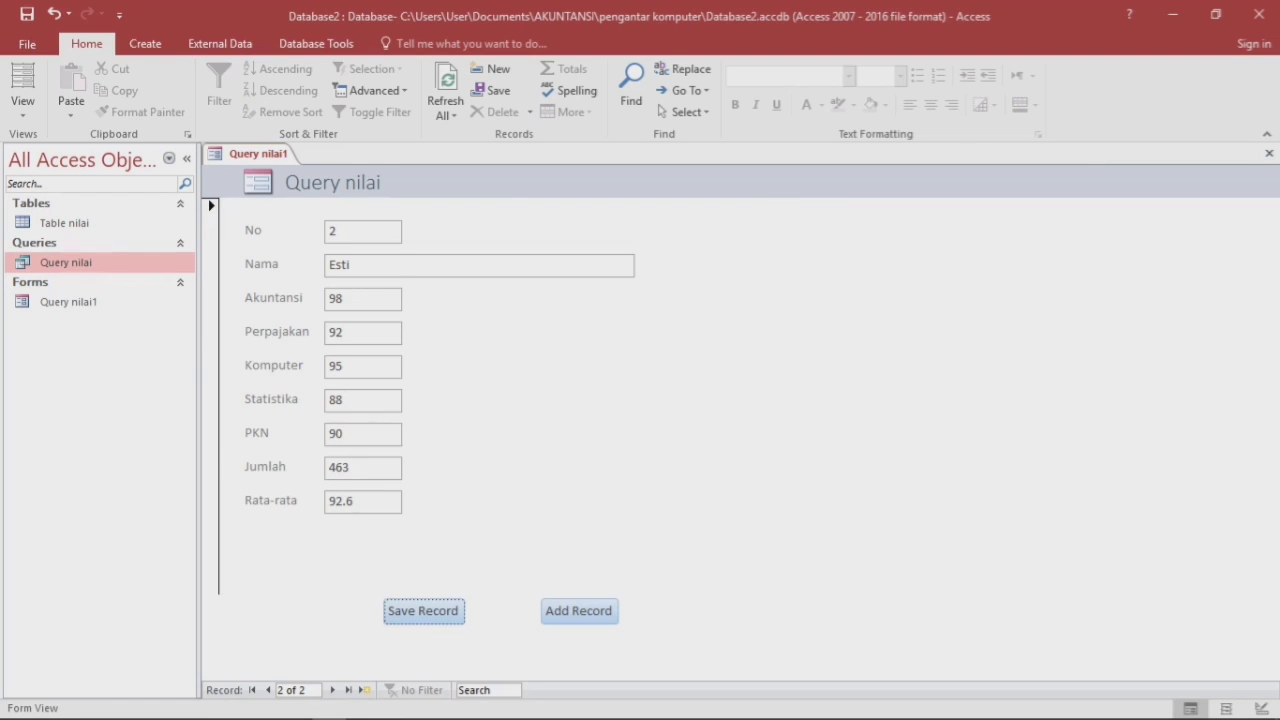
Add a third record and enter the student's name, with Akuntansi 90 and Perpajakan 97.
click(578, 610)
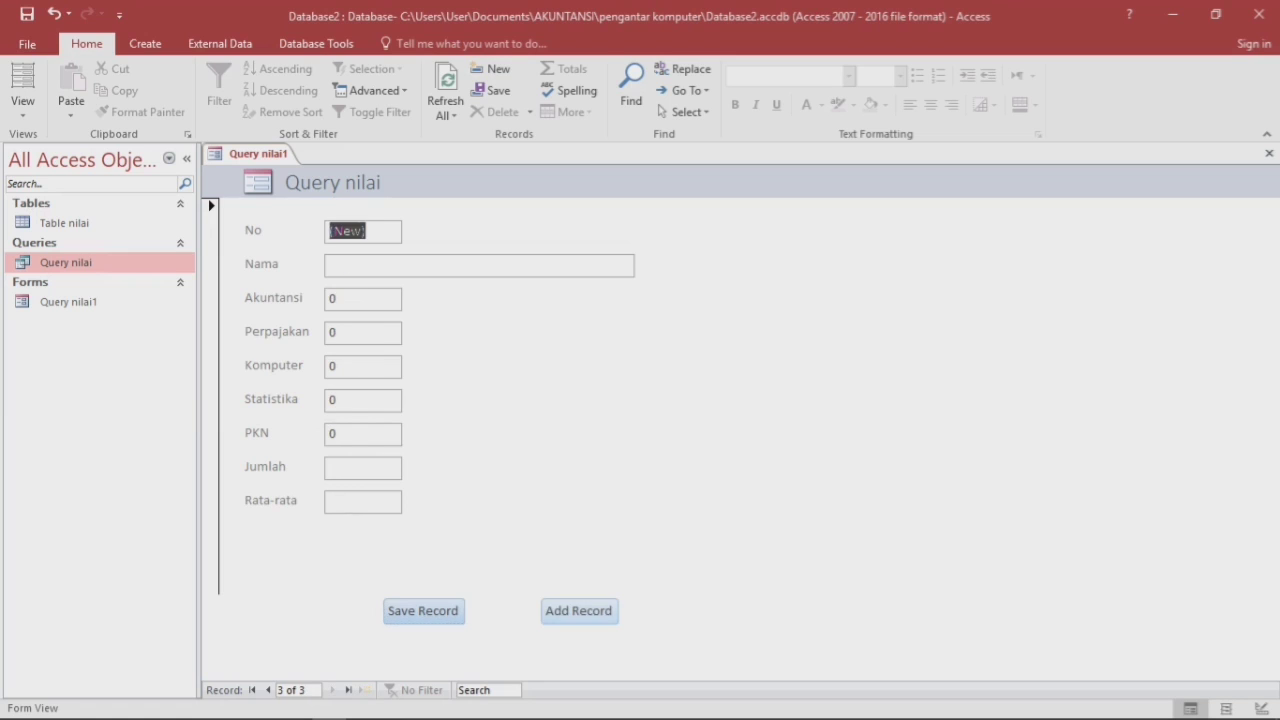
key(Tab)
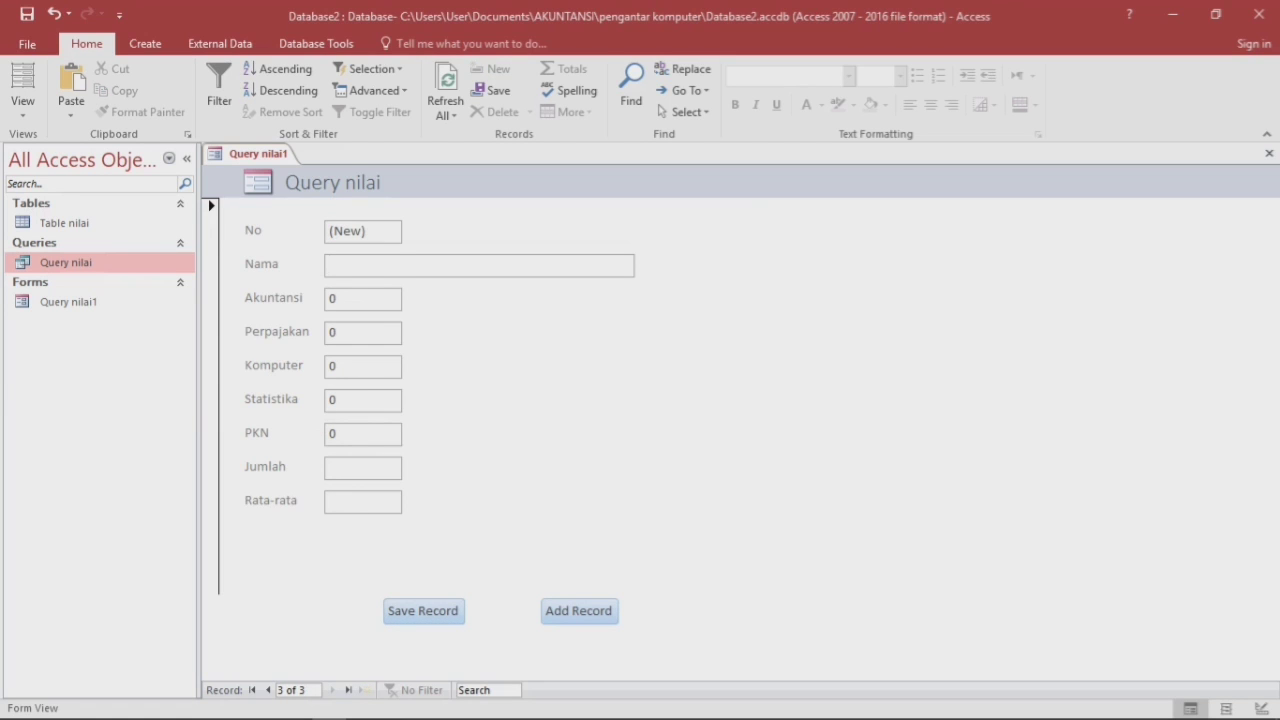
text(Keke)
key(Tab)
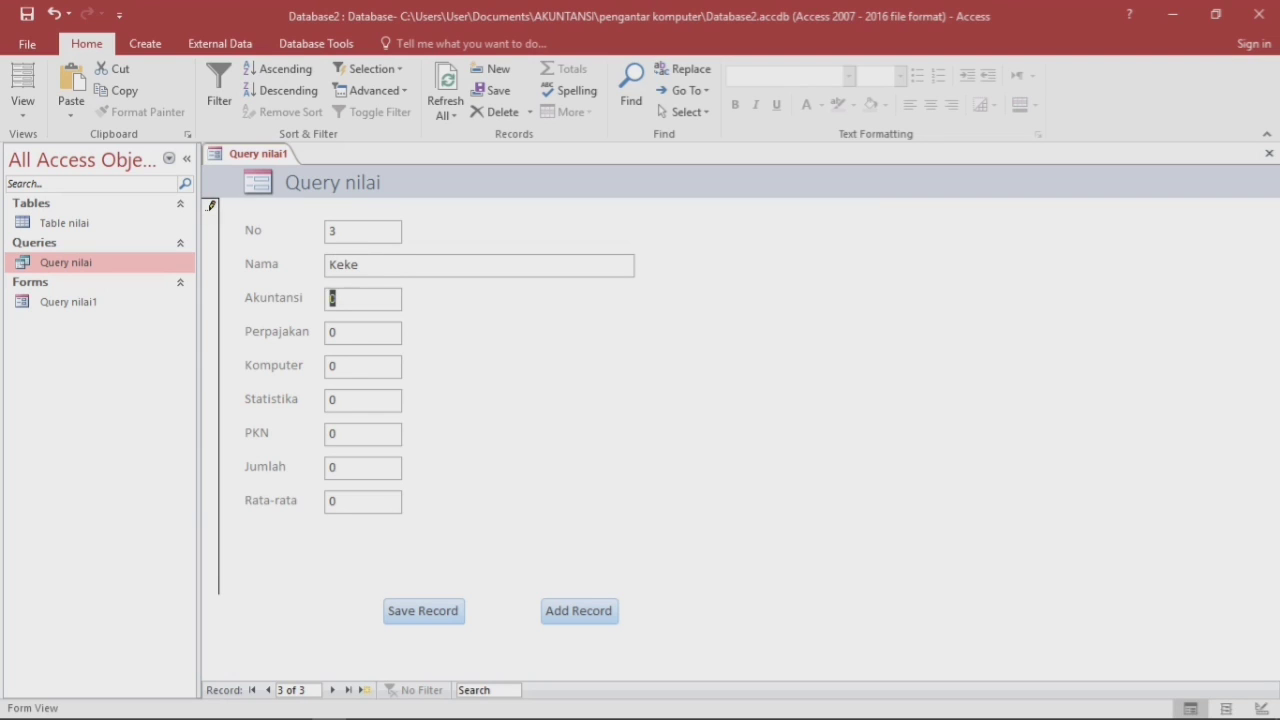
text(90)
key(Tab)
text(97)
key(Tab)
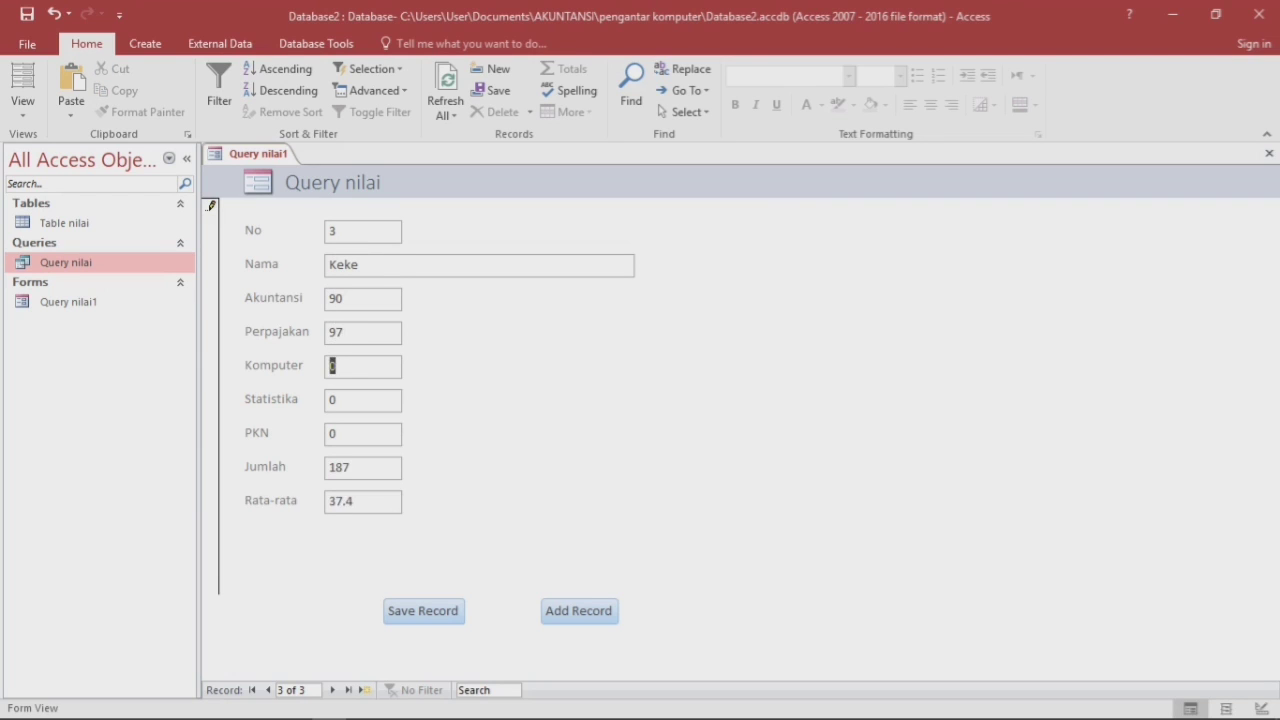
Enter Komputer 95, Statistika 95 and PKN 88 for the third student and save the record.
text(95)
key(Tab)
text(95)
key(Tab)
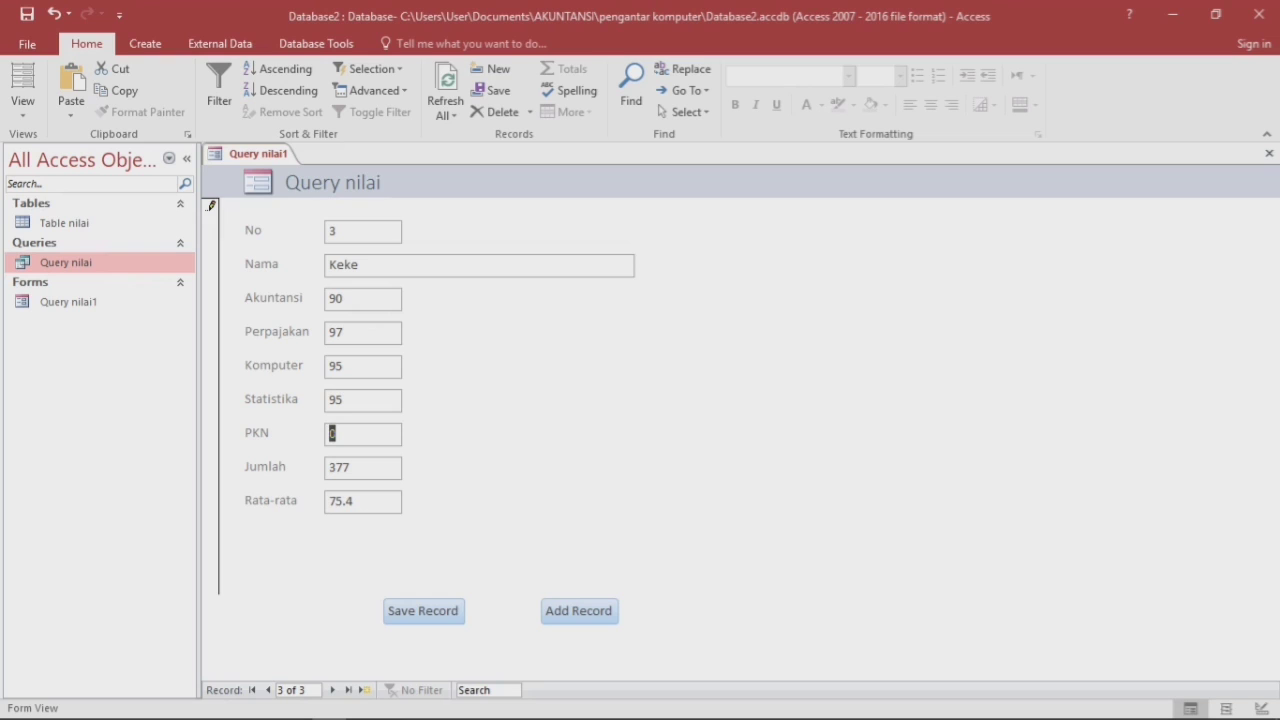
text(88)
key(Tab)
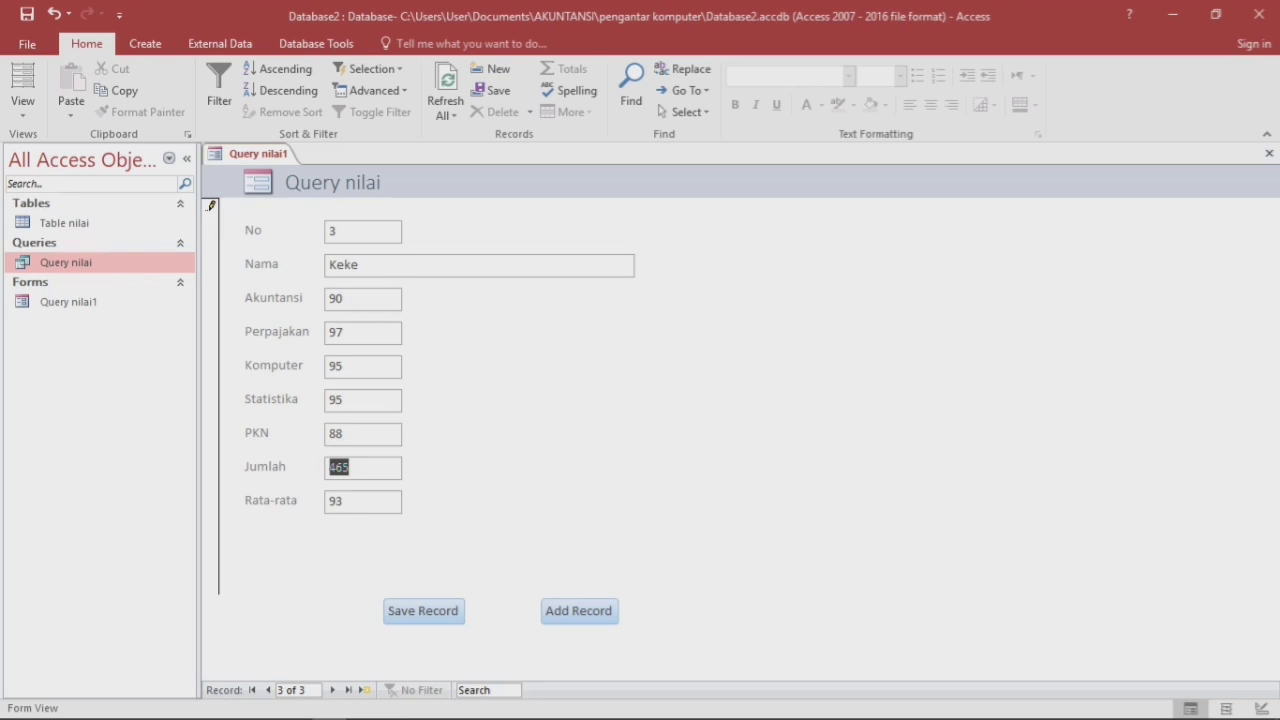
click(424, 611)
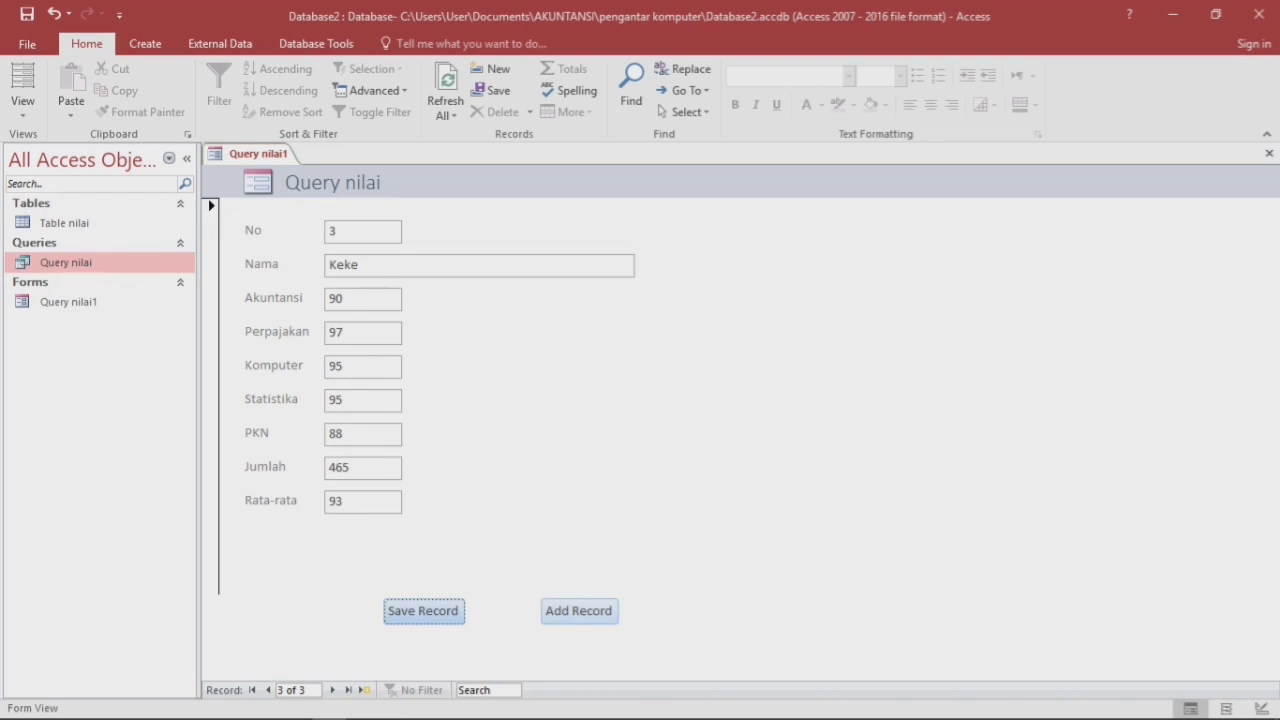
Go to a new blank record and save the Query nilai1 form.
click(579, 611)
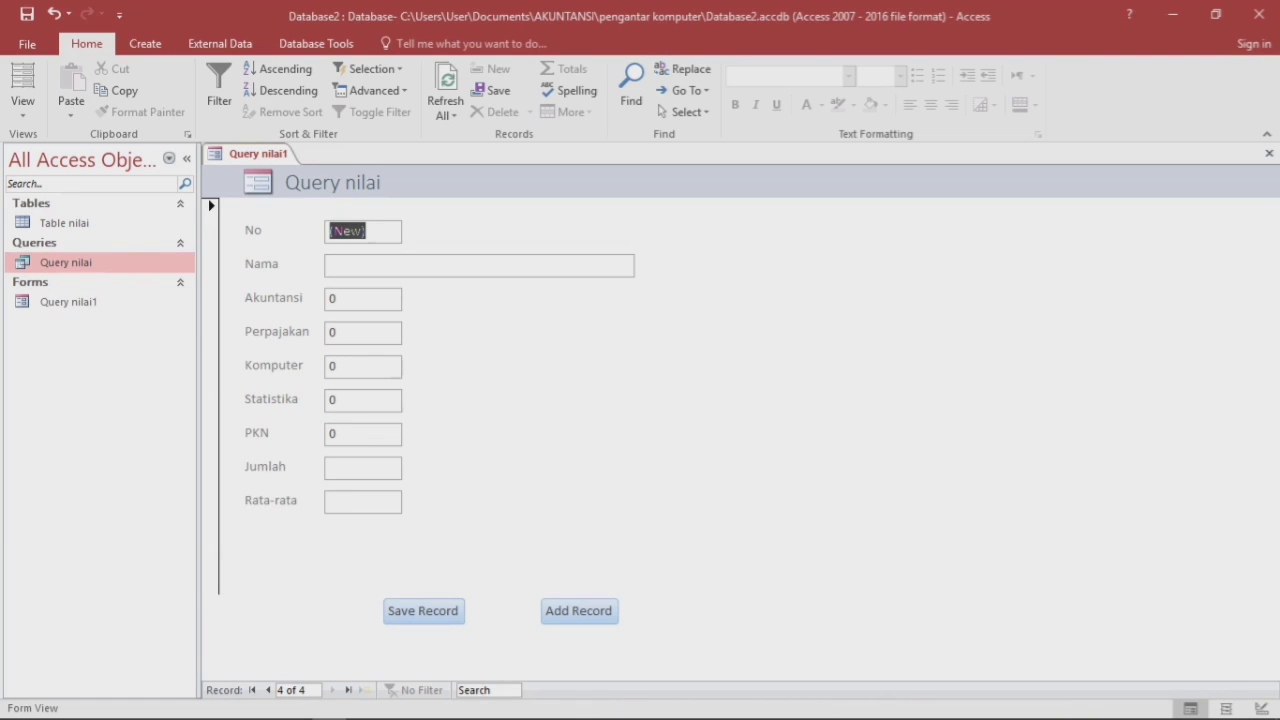
click(331, 265)
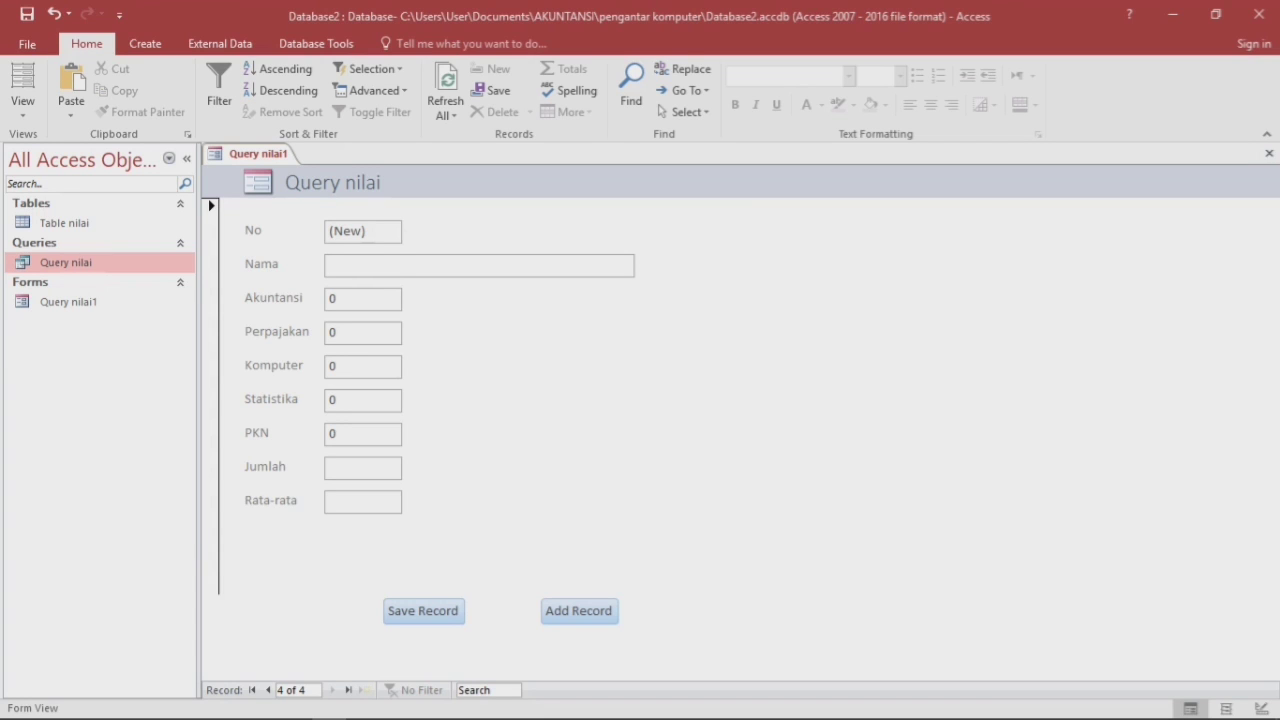
right_click(279, 155)
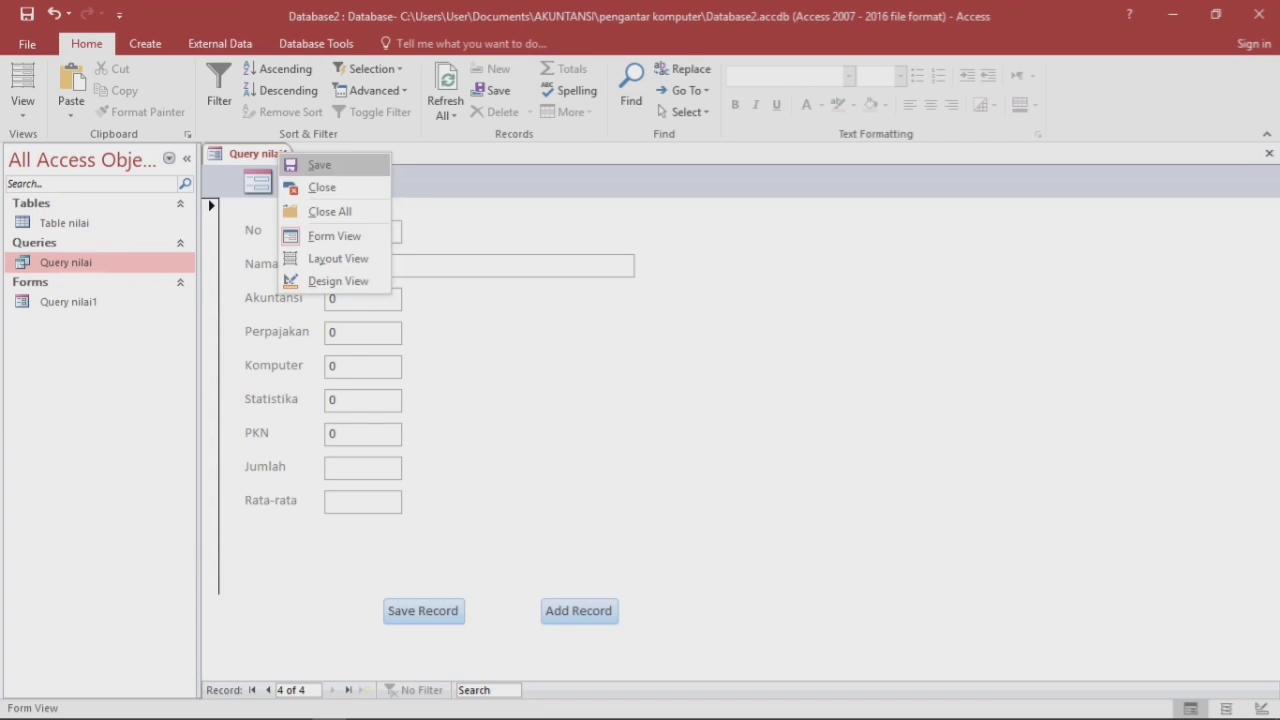
click(319, 165)
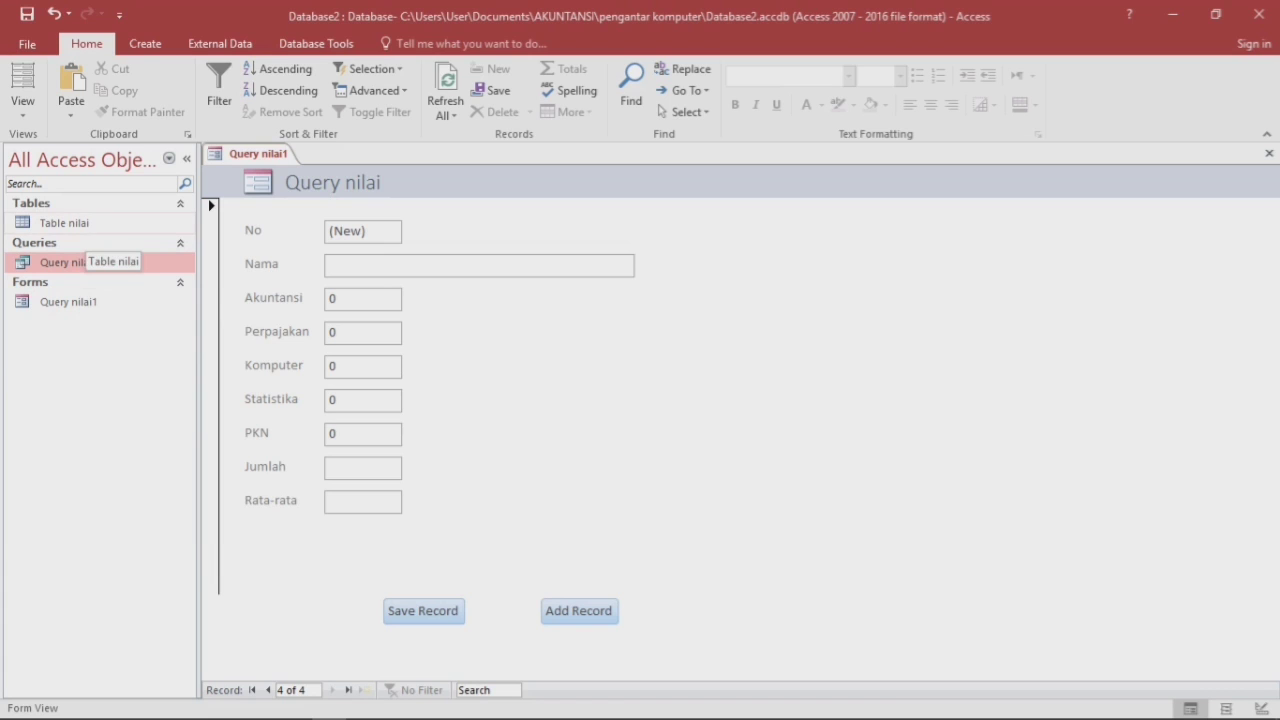
Open Table nilai without the Field List and open Query nilai to check the entered grades, totals and averages.
double_click(64, 222)
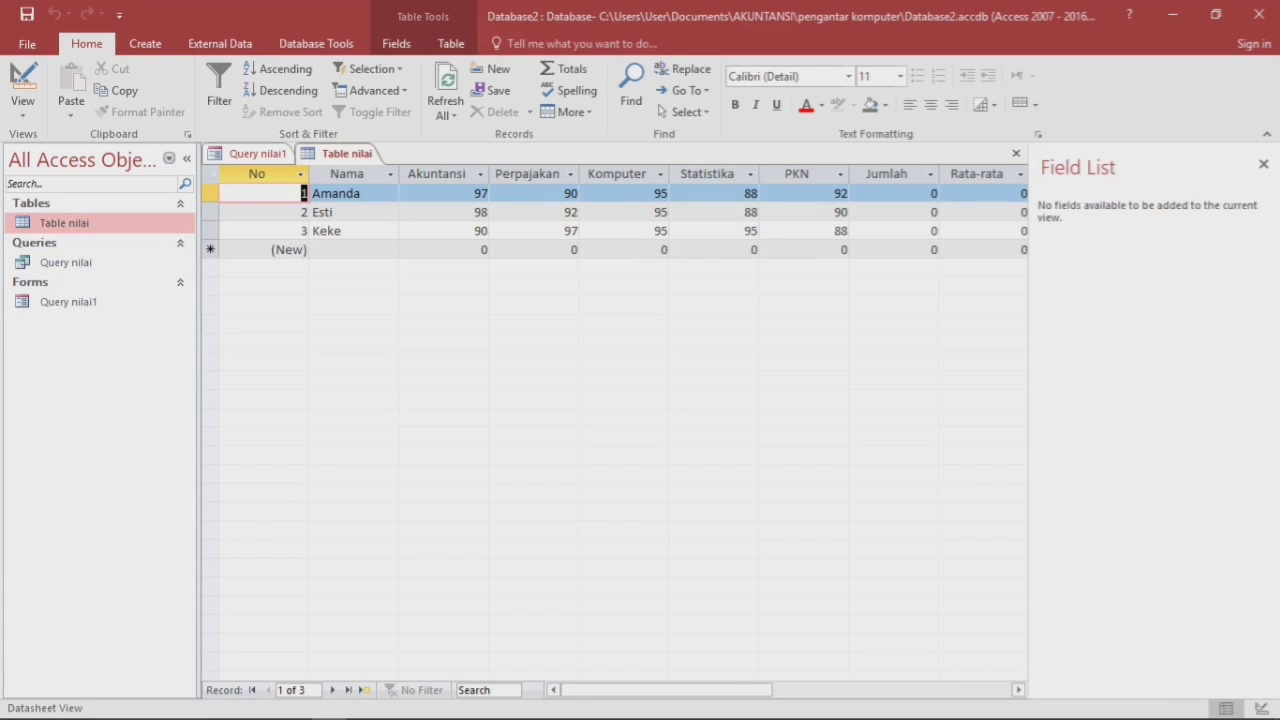
click(1264, 164)
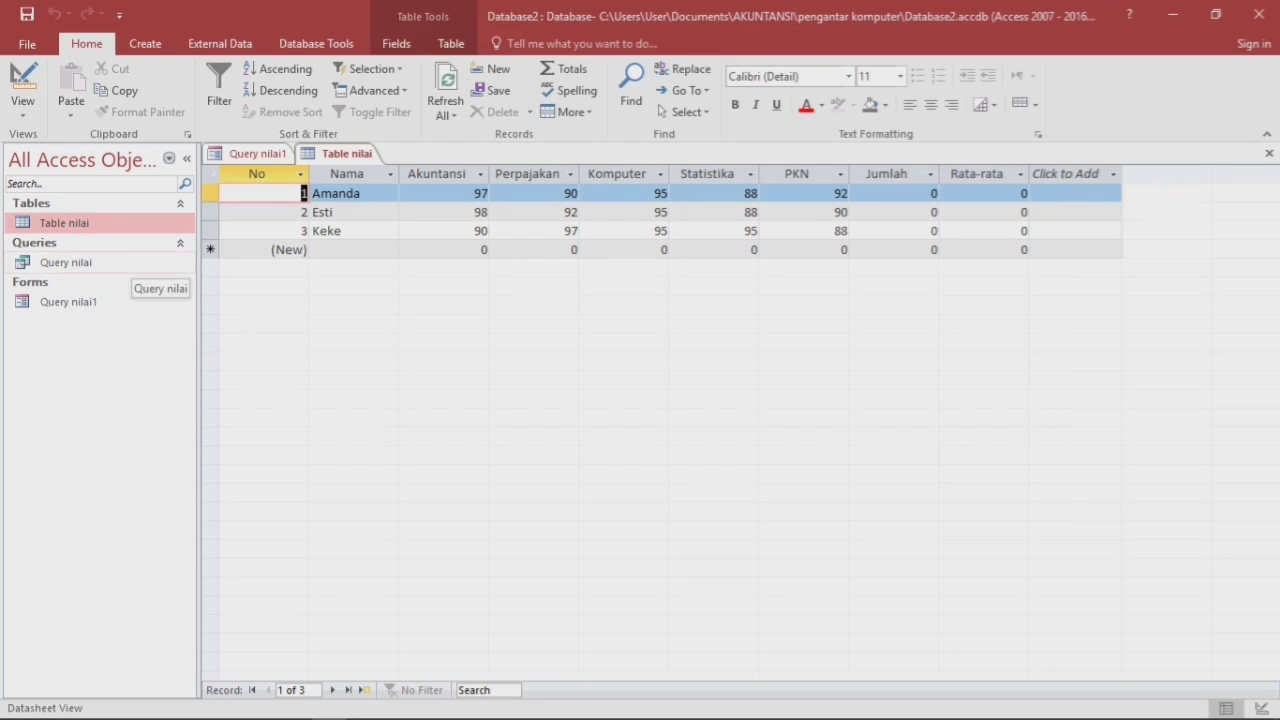
click(126, 262)
double_click(126, 262)
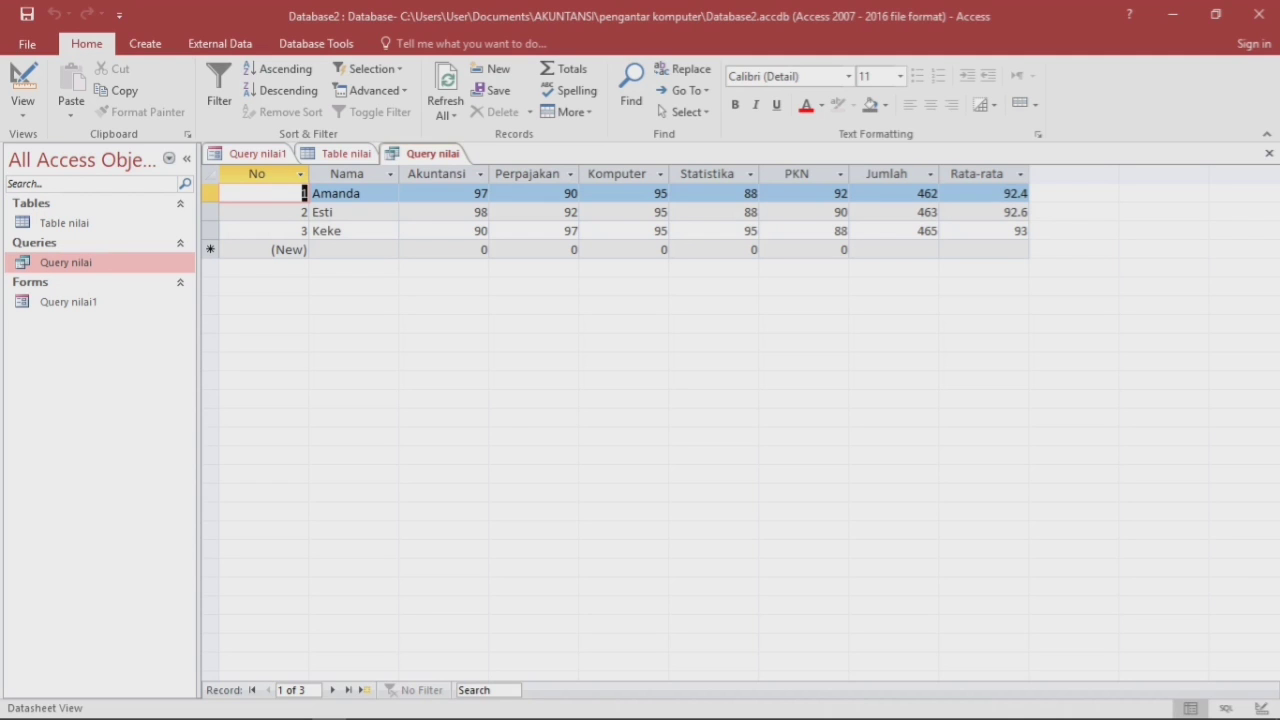
Close the Query nilai query, the Table nilai table and the Query nilai1 form.
right_click(437, 153)
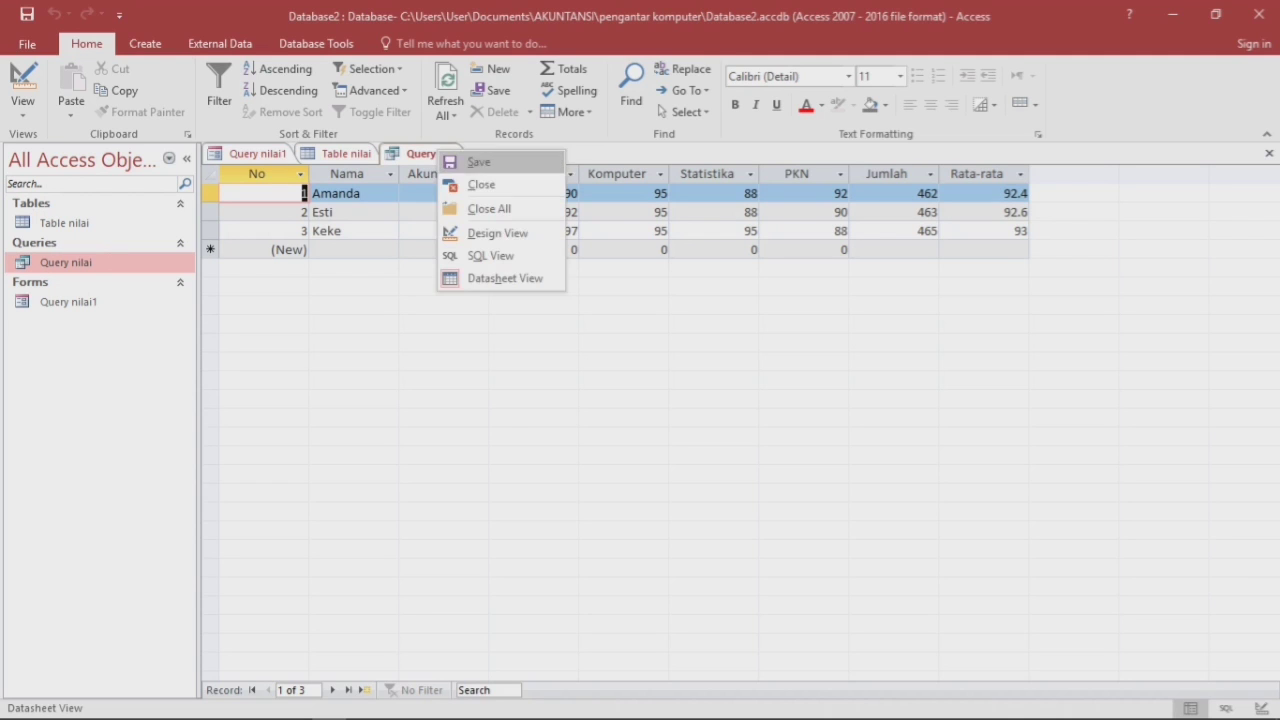
click(472, 183)
right_click(350, 154)
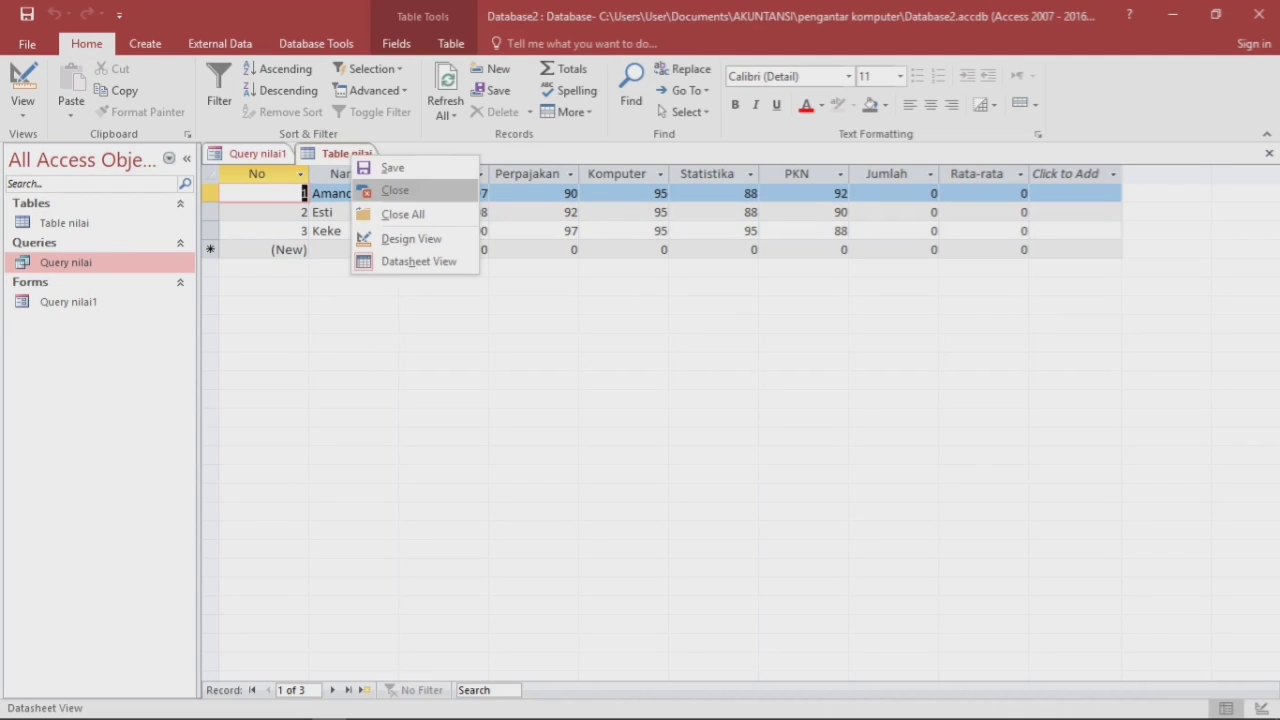
click(395, 190)
right_click(272, 153)
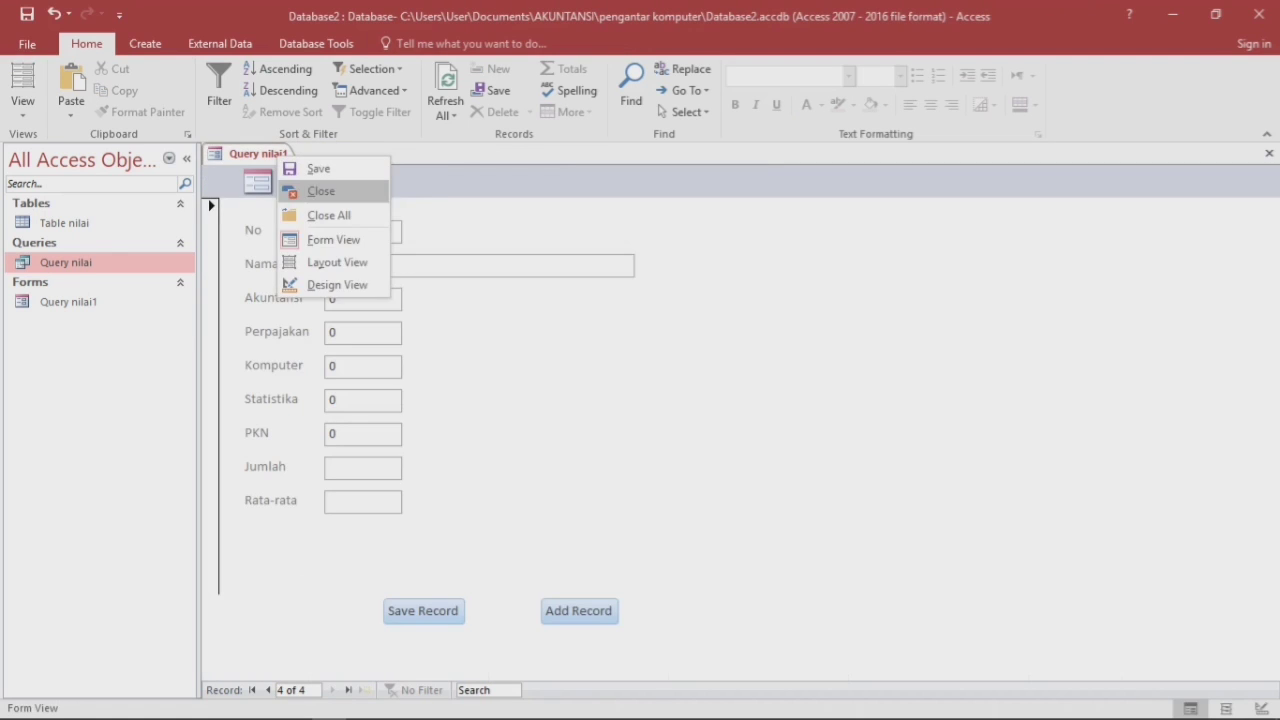
click(300, 192)
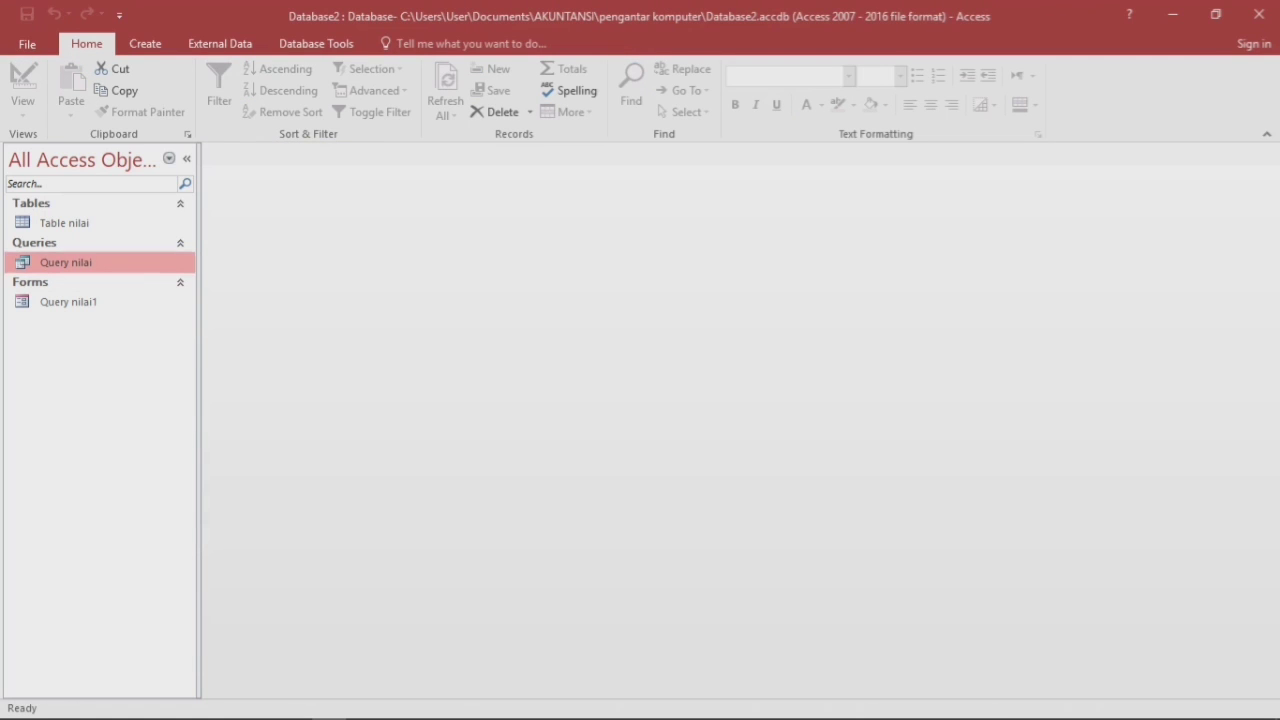
Start a Report Wizard report based on Query nilai and include all of its fields.
click(90, 302)
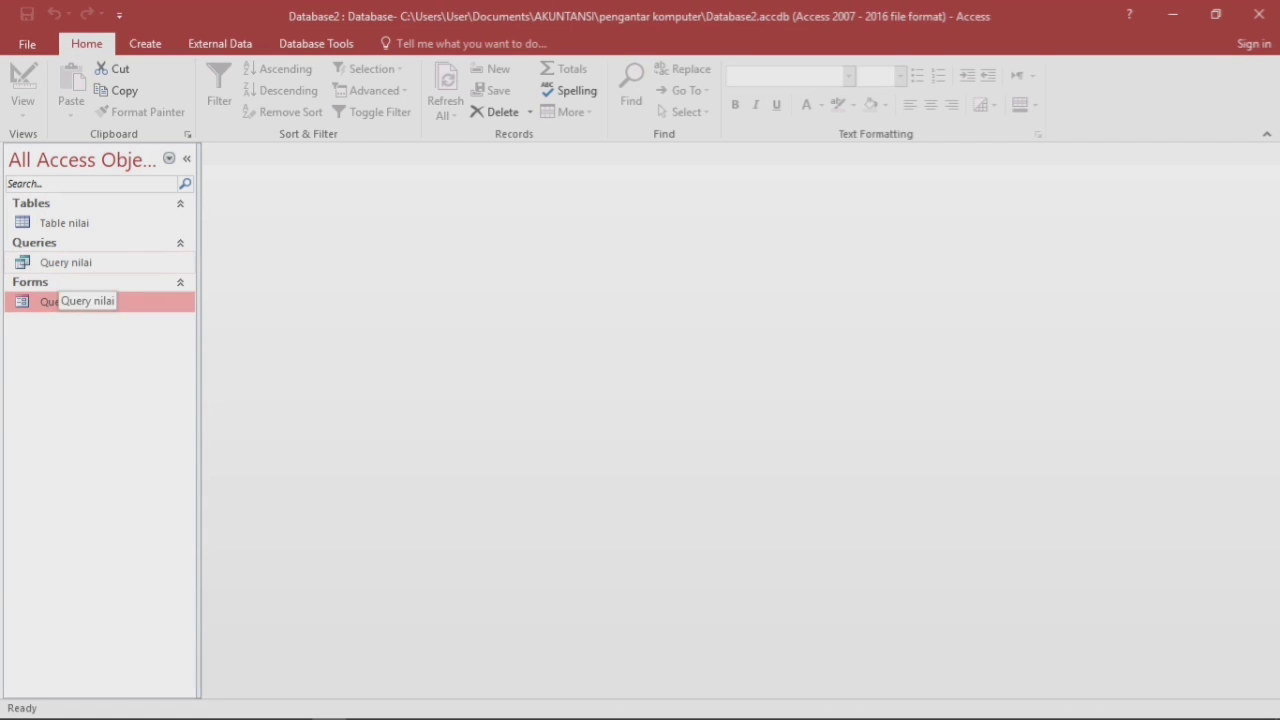
click(60, 265)
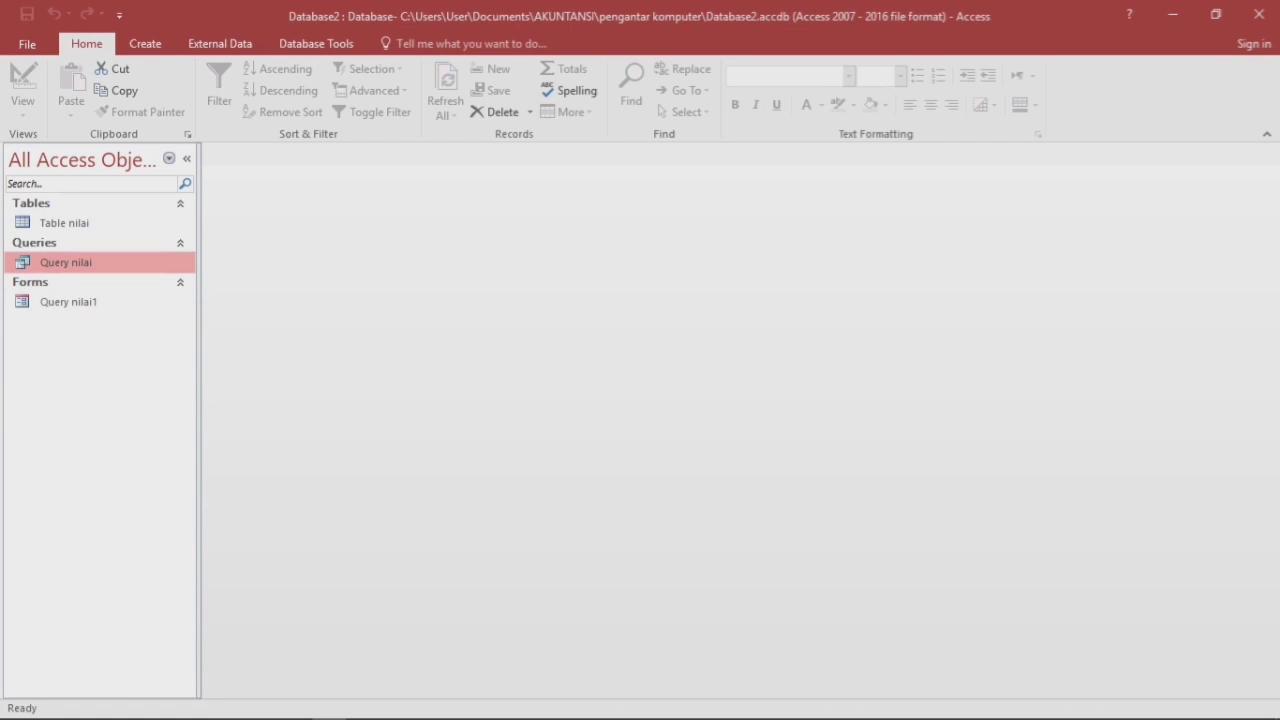
click(145, 43)
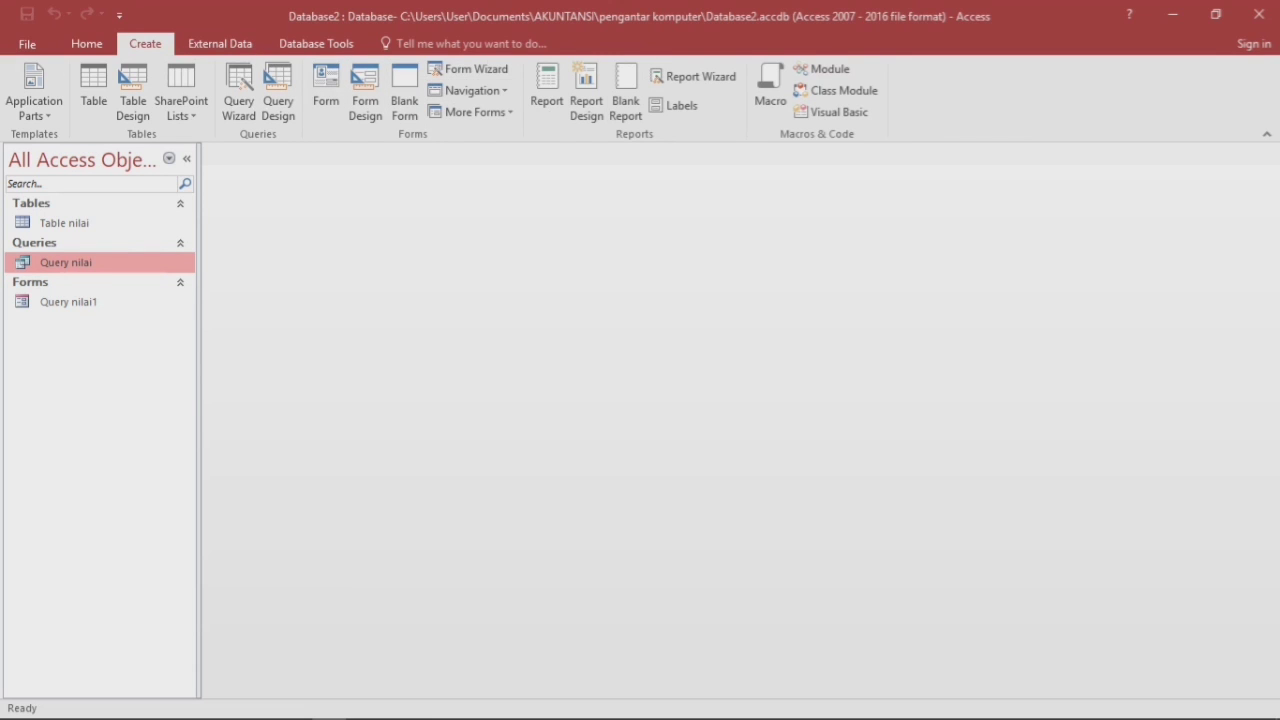
click(695, 76)
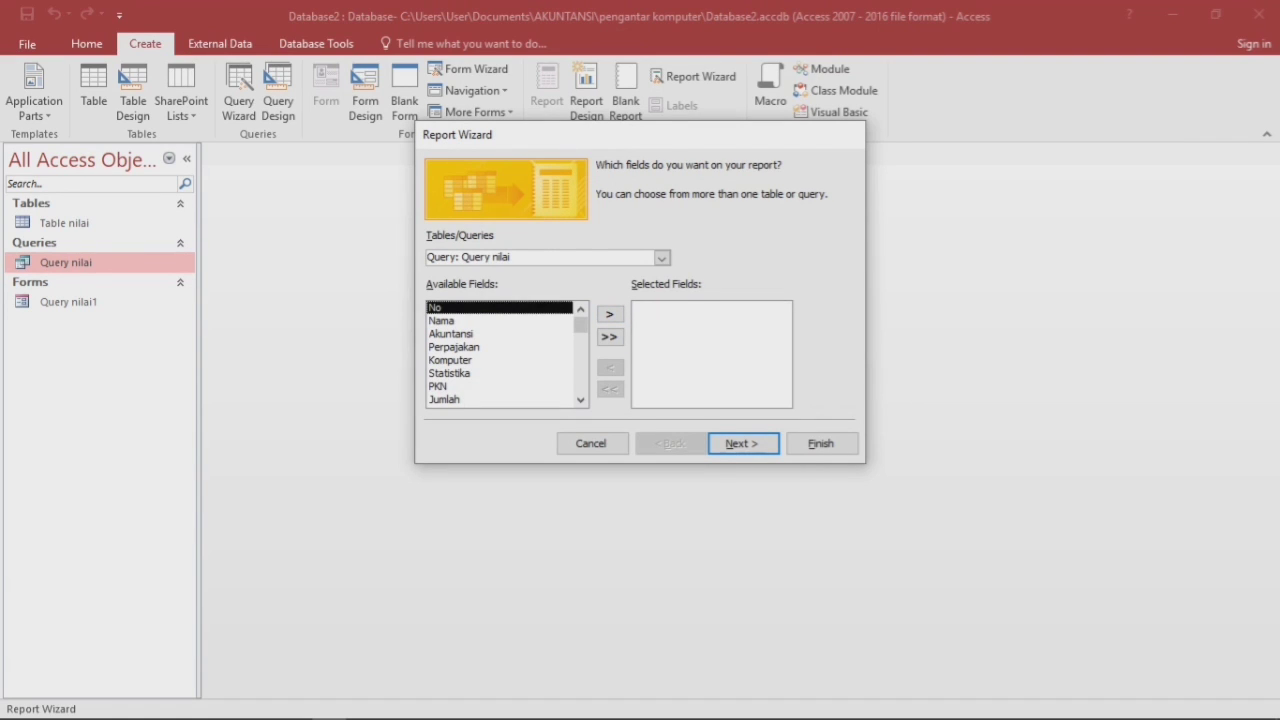
click(609, 337)
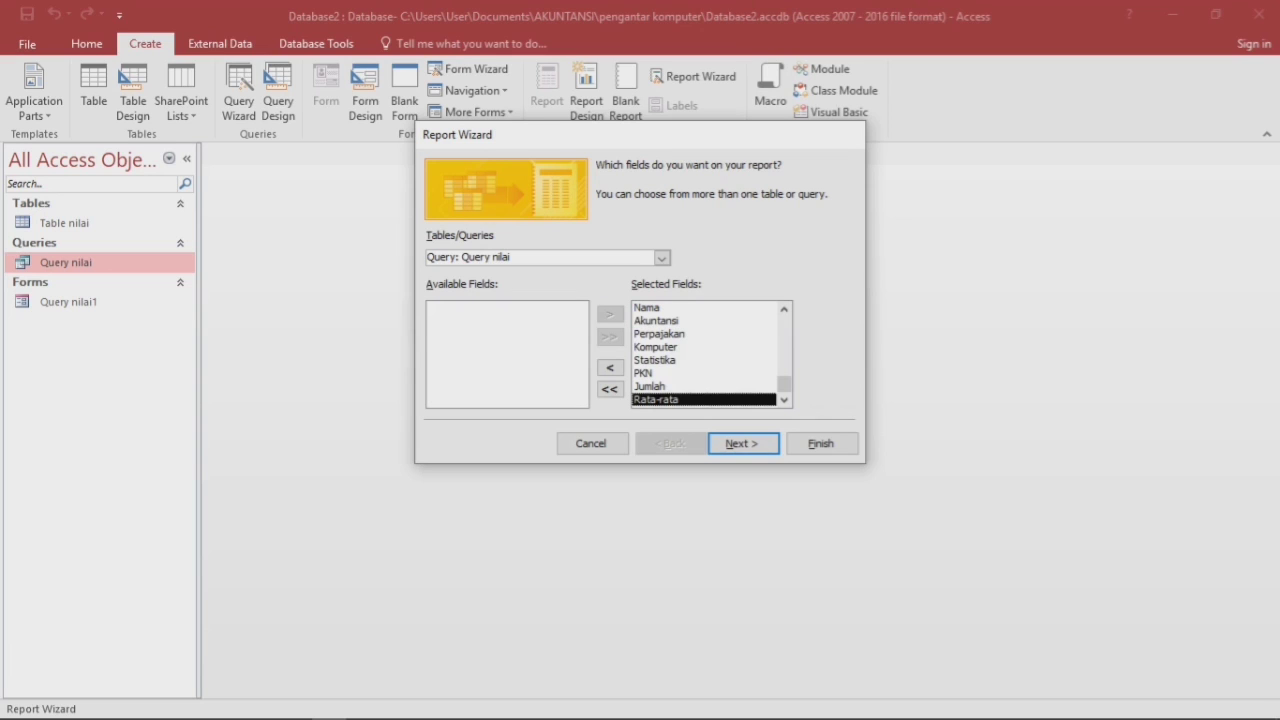
click(743, 444)
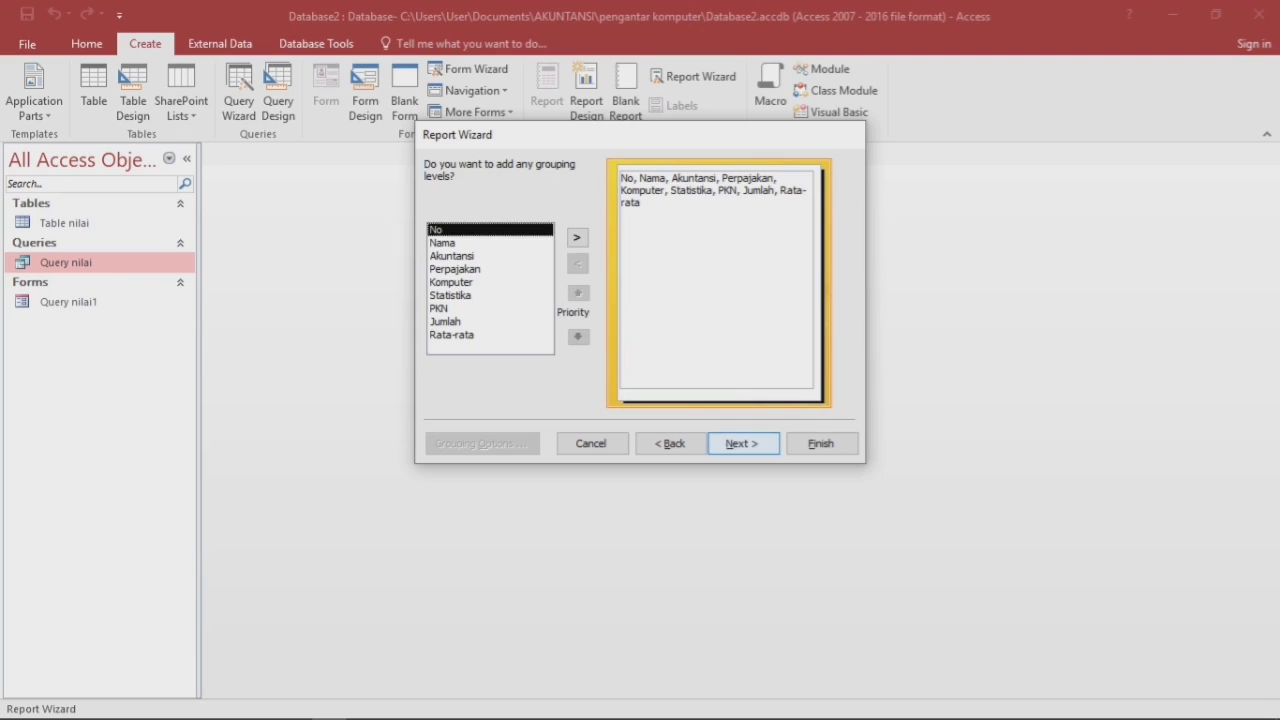
Skip the grouping levels and sort the report records by No in ascending order.
key(Return)
click(759, 228)
click(690, 259)
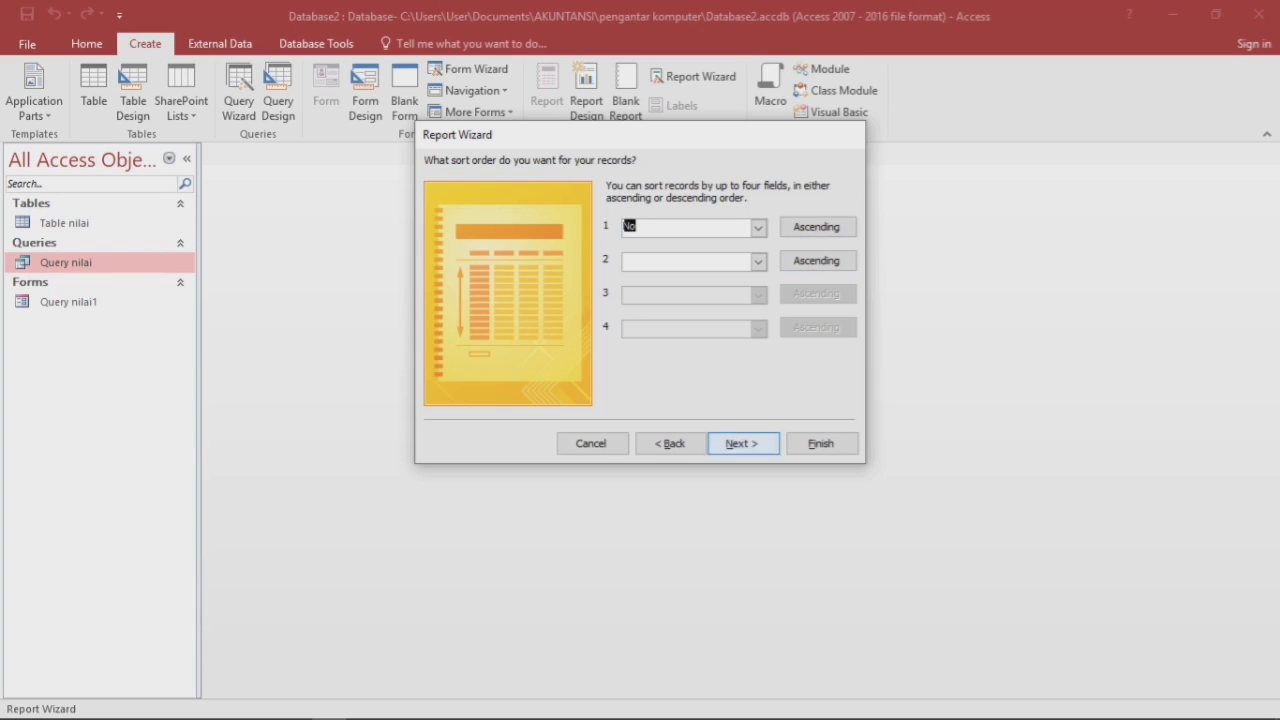
Keep the Tabular layout in Portrait orientation and create the report titled Query nilai, opening its preview.
click(743, 443)
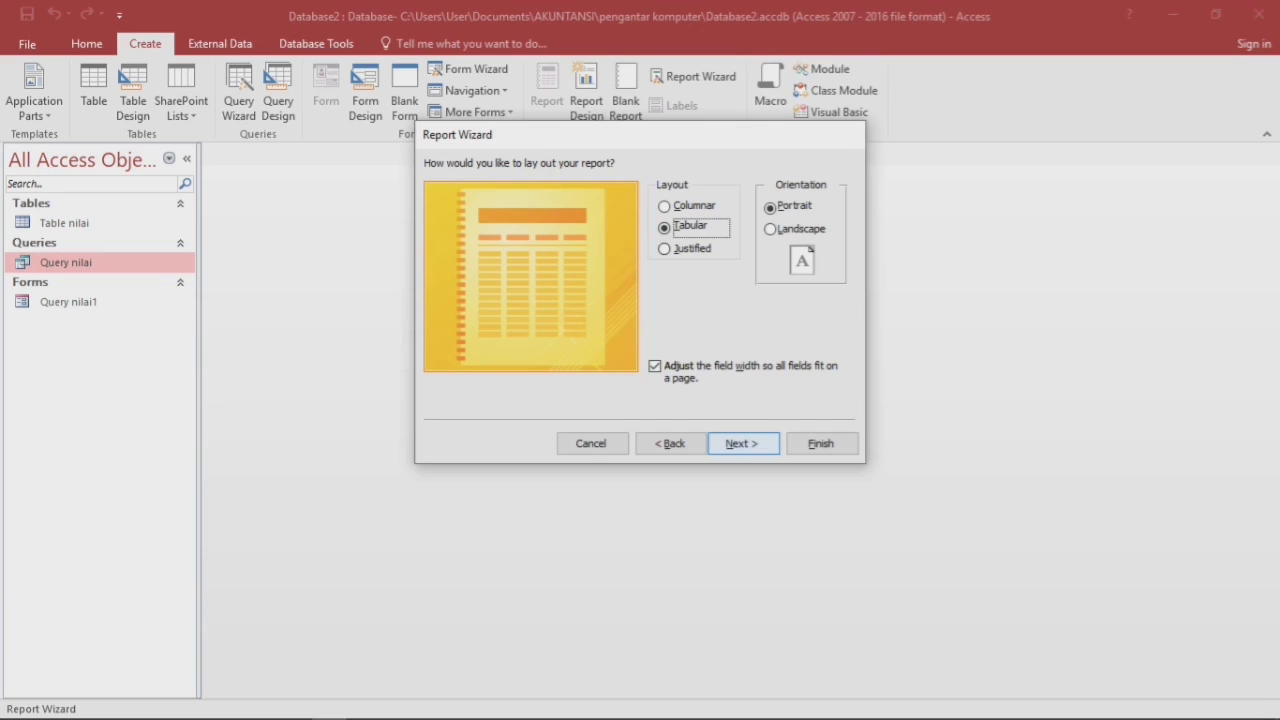
key(Return)
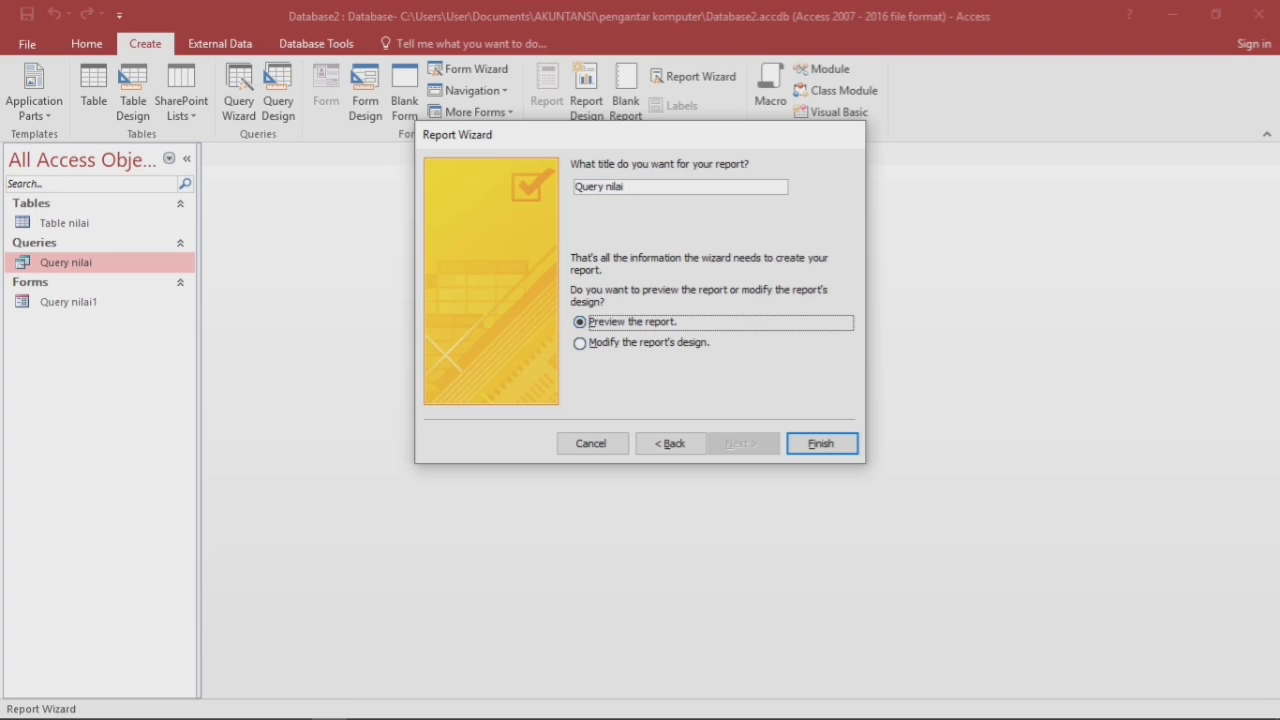
key(Return)
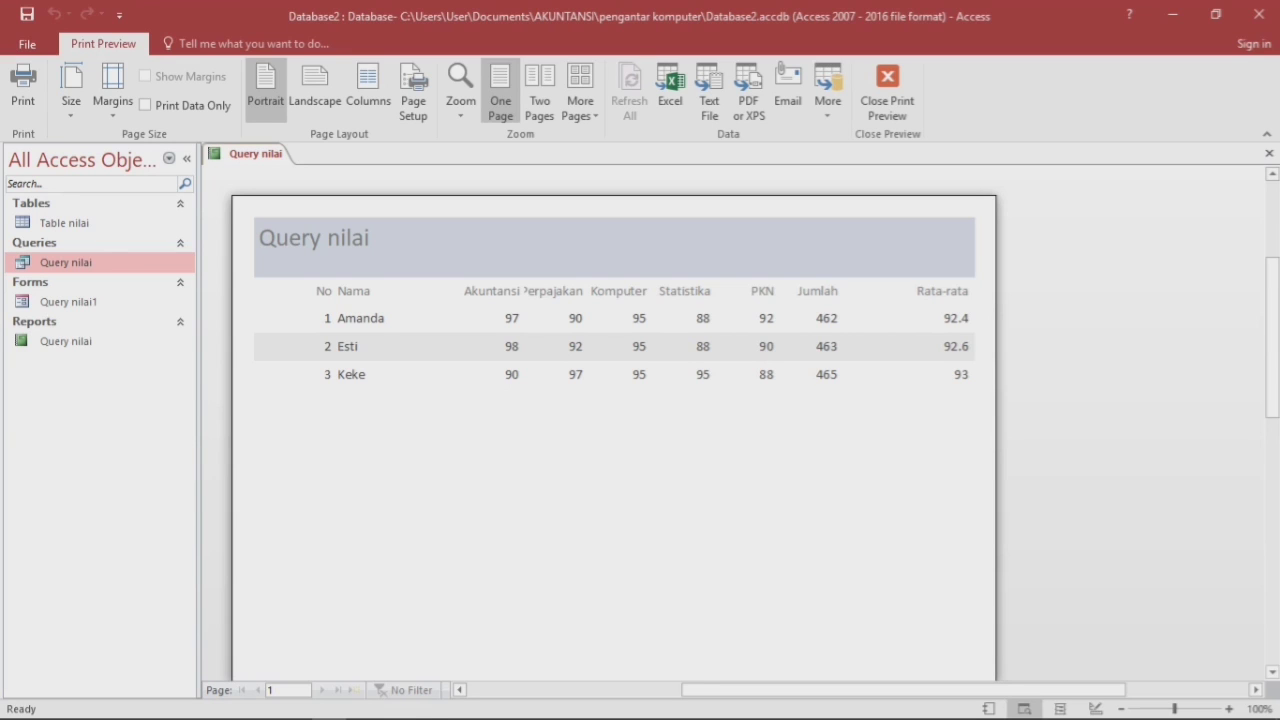
Open the Query nilai report in Design View, keep the database's current theme and apply the Blue color scheme.
right_click(237, 156)
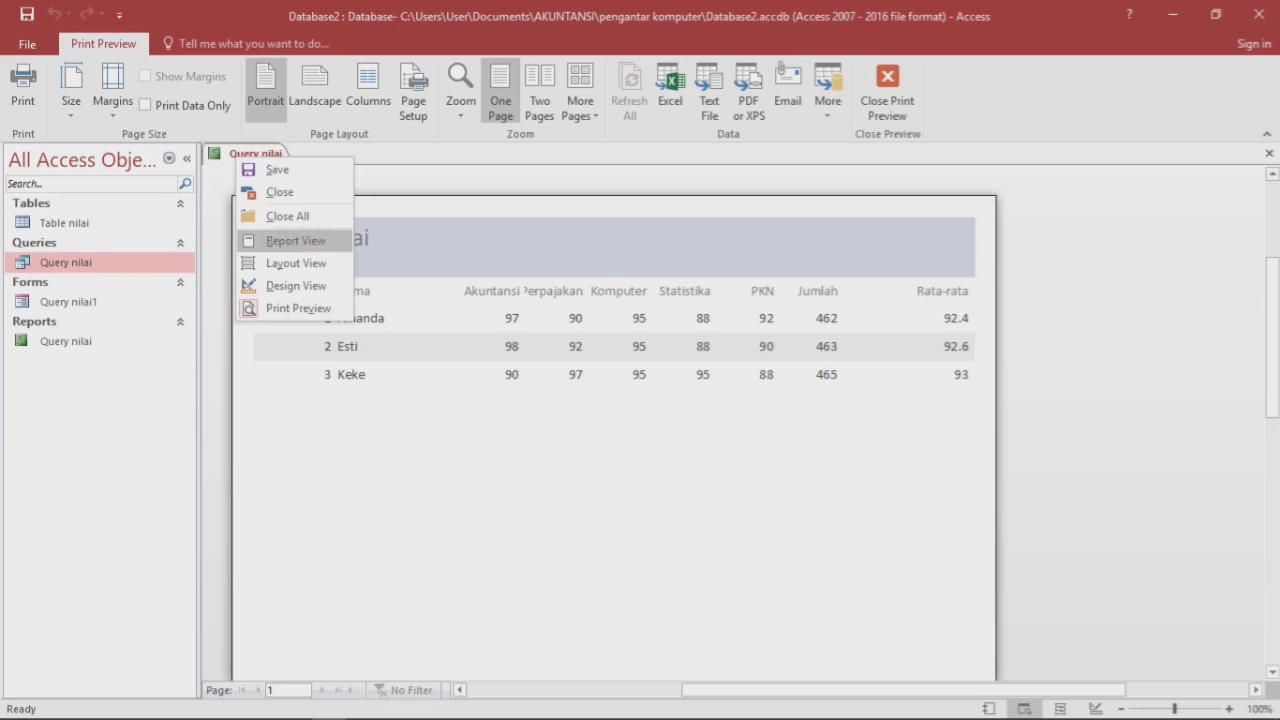
click(296, 285)
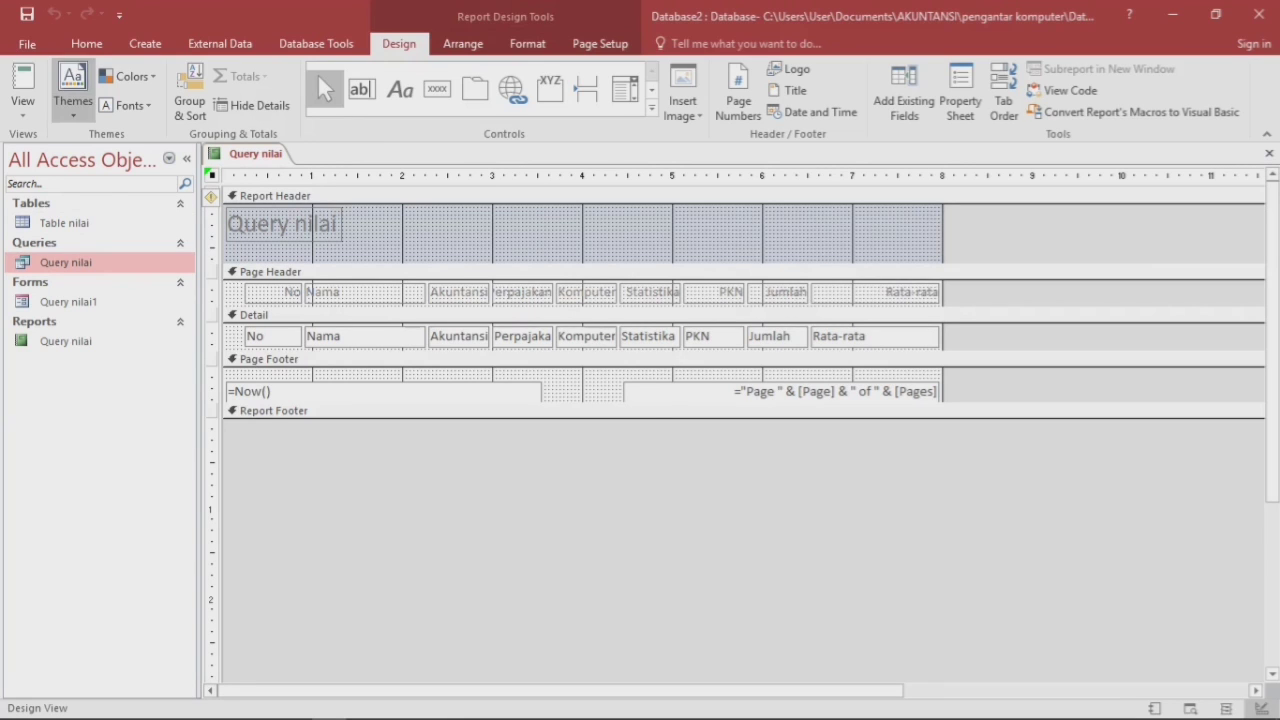
click(72, 88)
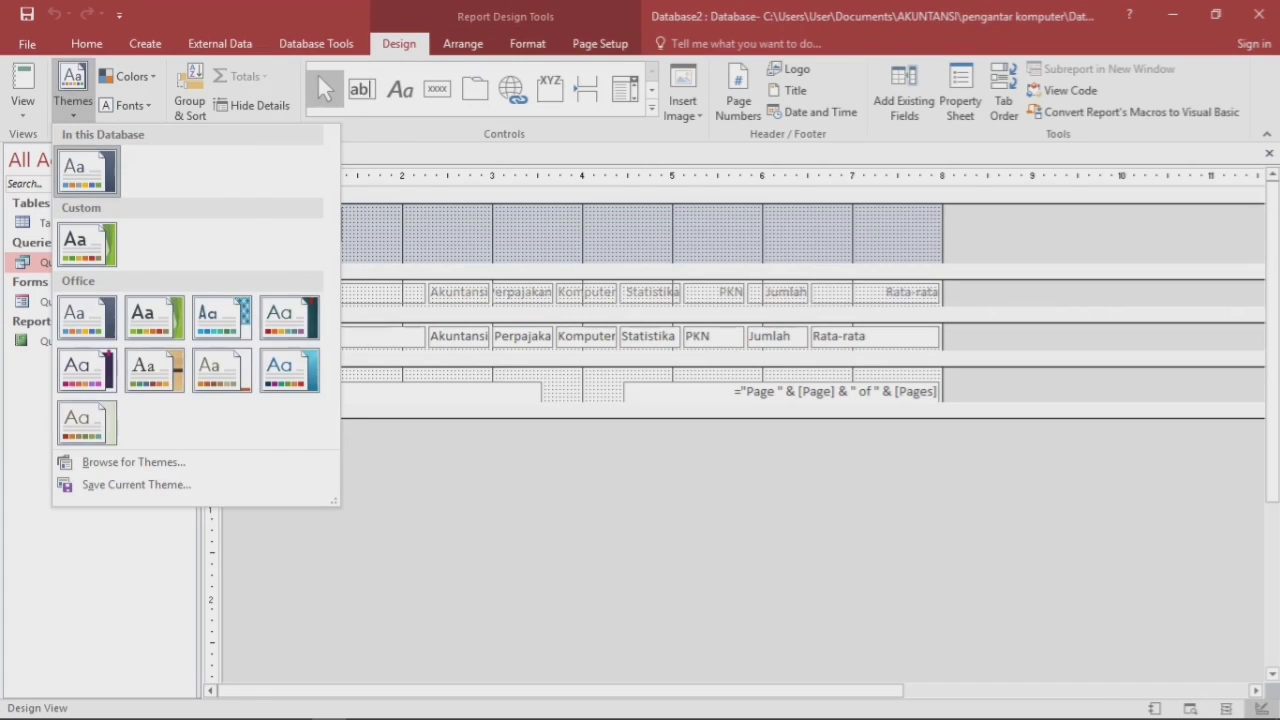
click(82, 171)
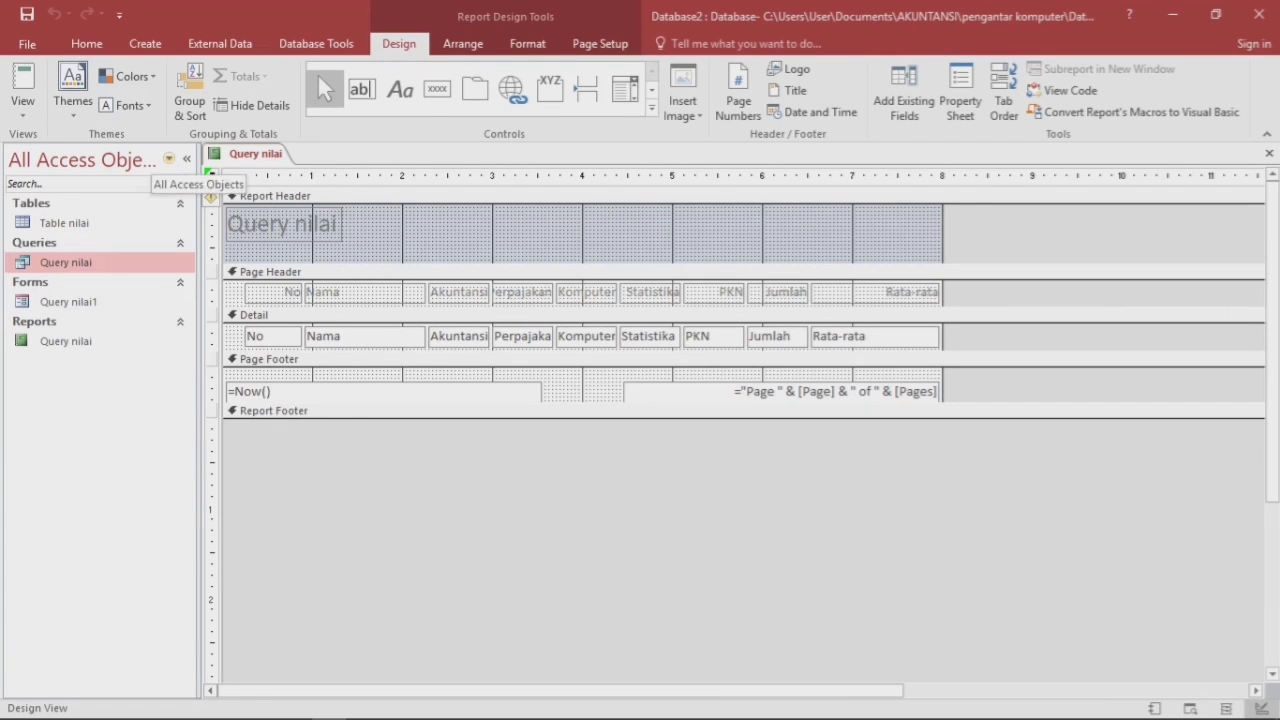
click(128, 76)
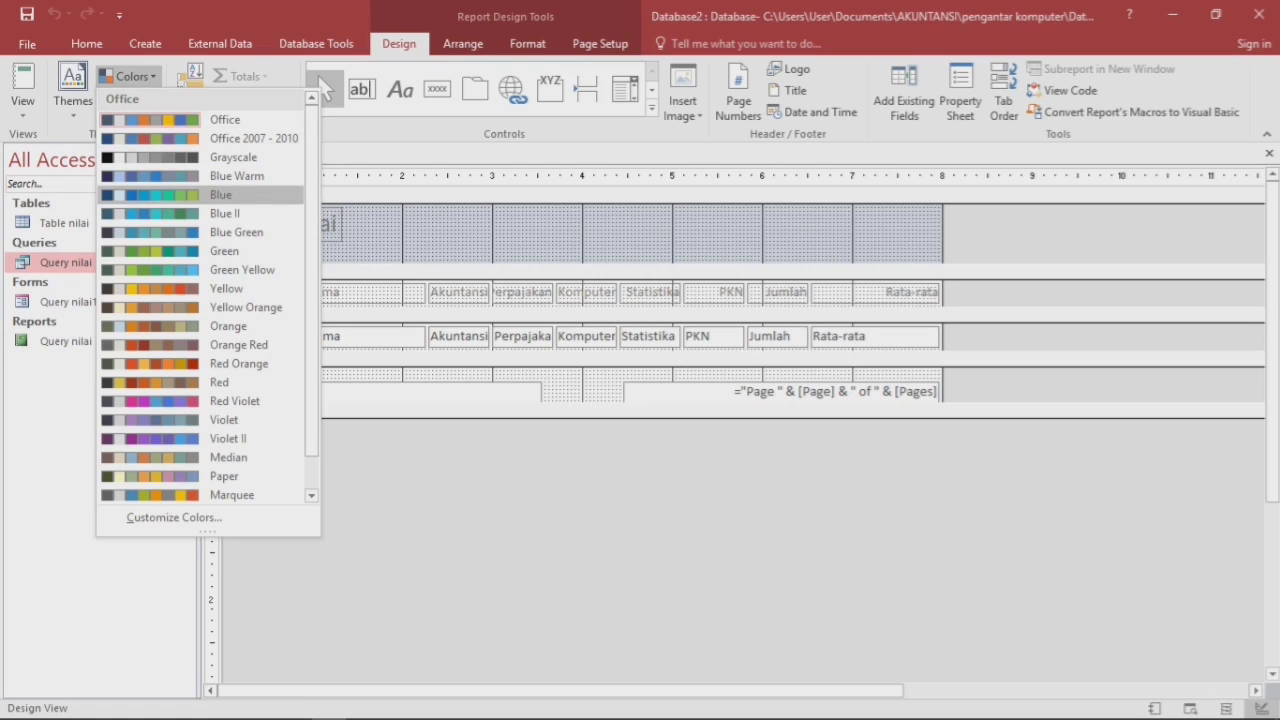
click(222, 194)
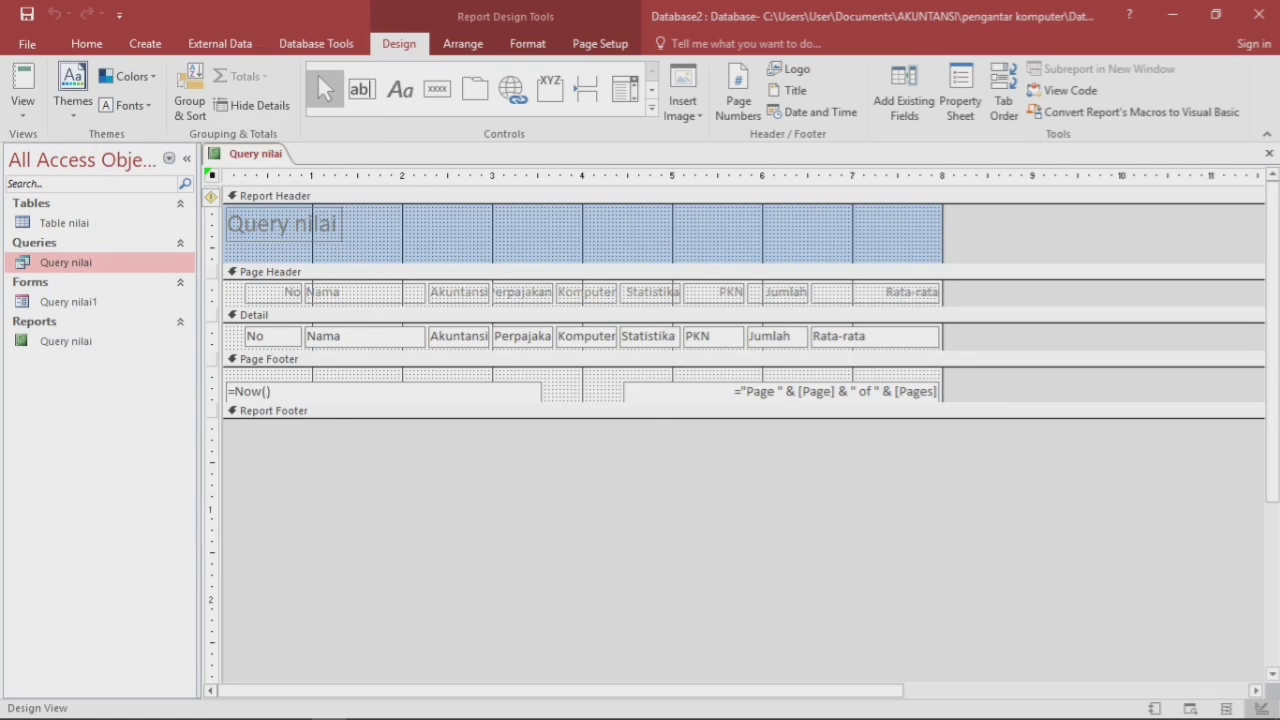
Save the recolored Query nilai report and display it in Report View.
right_click(240, 154)
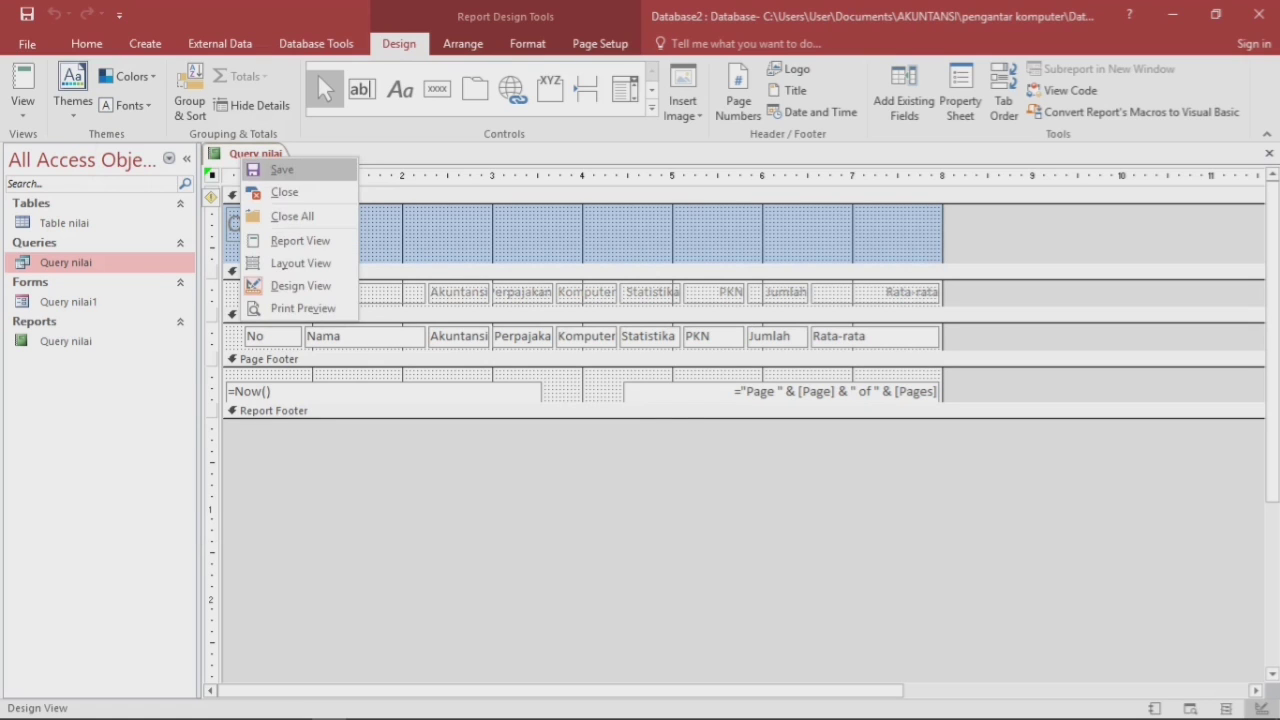
click(258, 170)
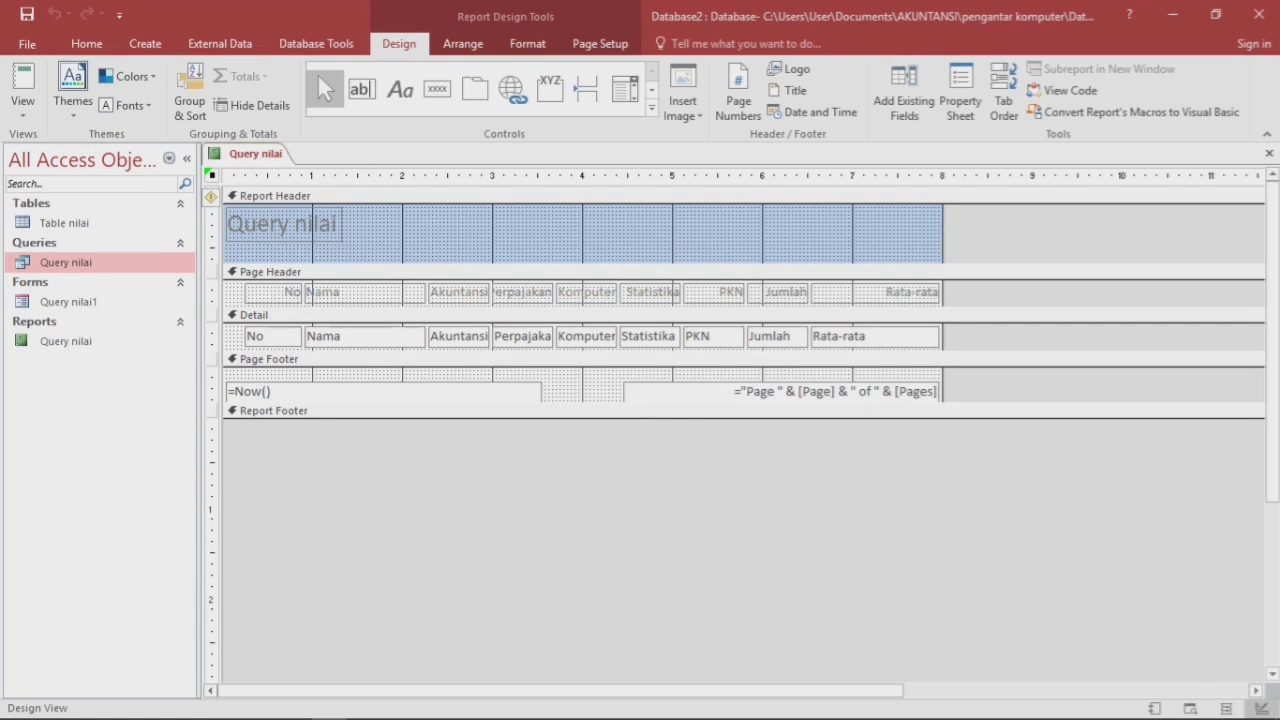
click(22, 108)
click(62, 138)
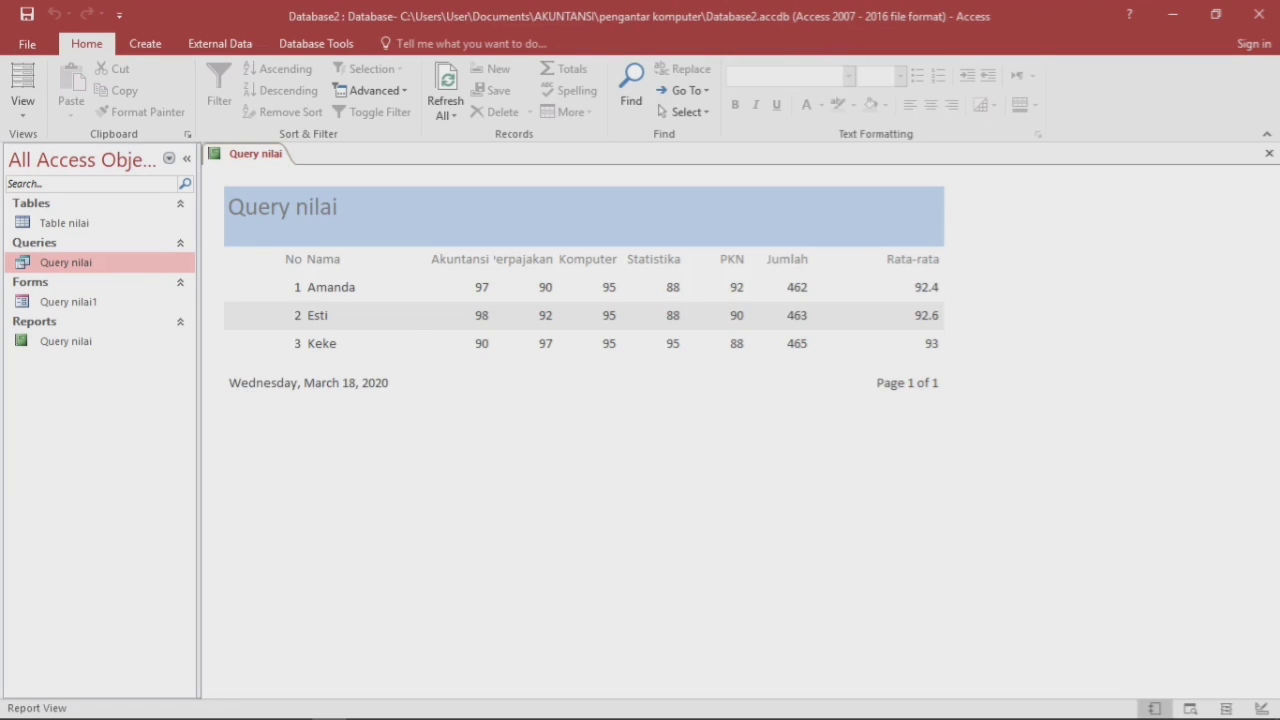
click(640, 217)
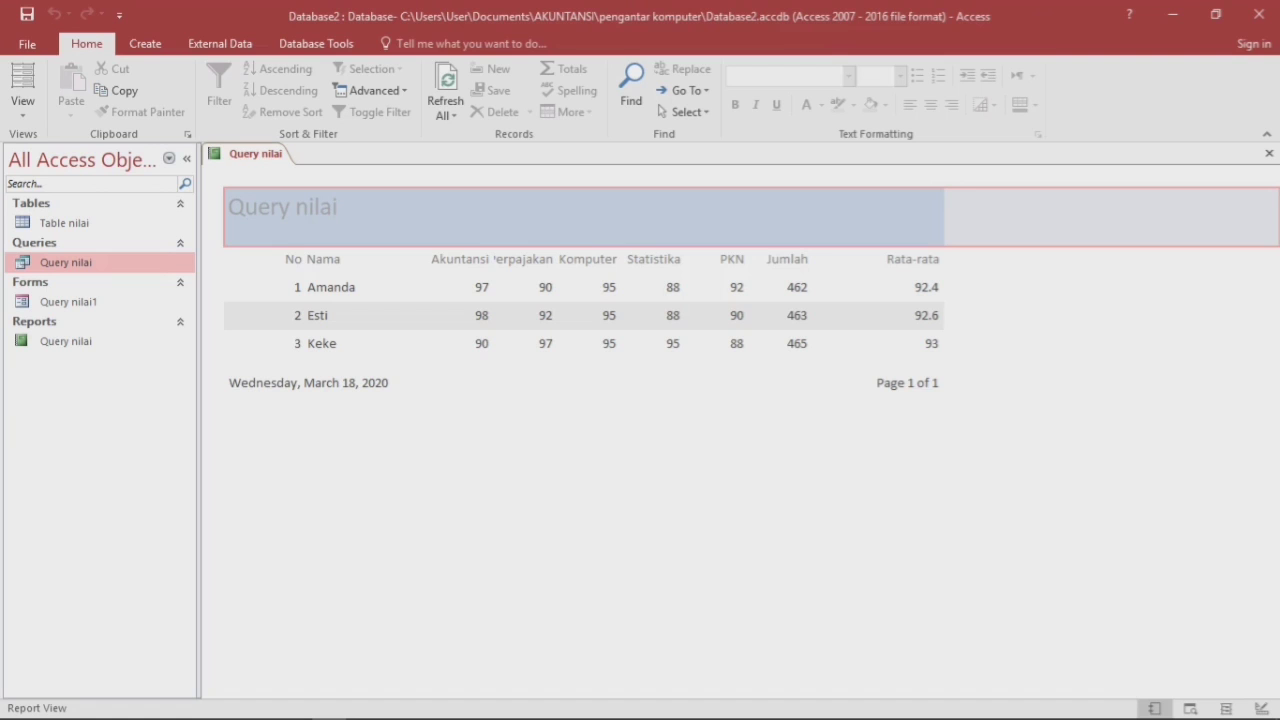
Return the report to Design View and change the title in its Report Header to "Data Nilai Mahasiswa".
right_click(260, 154)
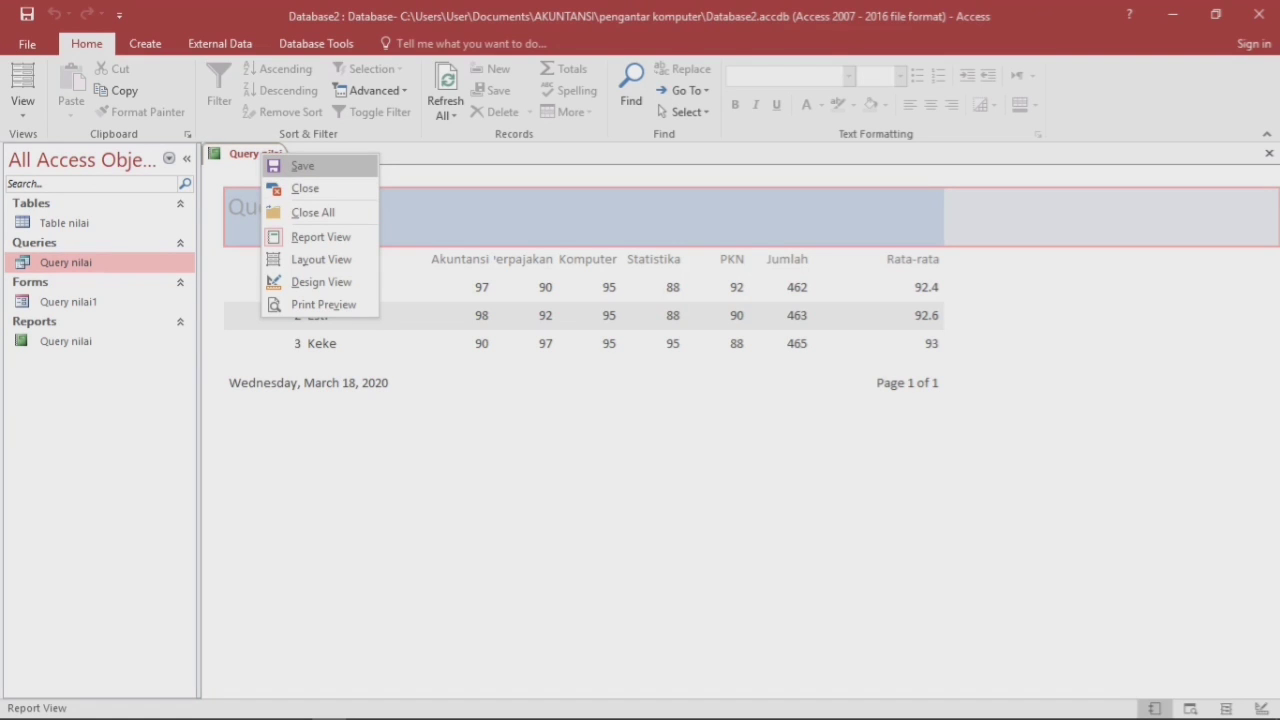
click(320, 282)
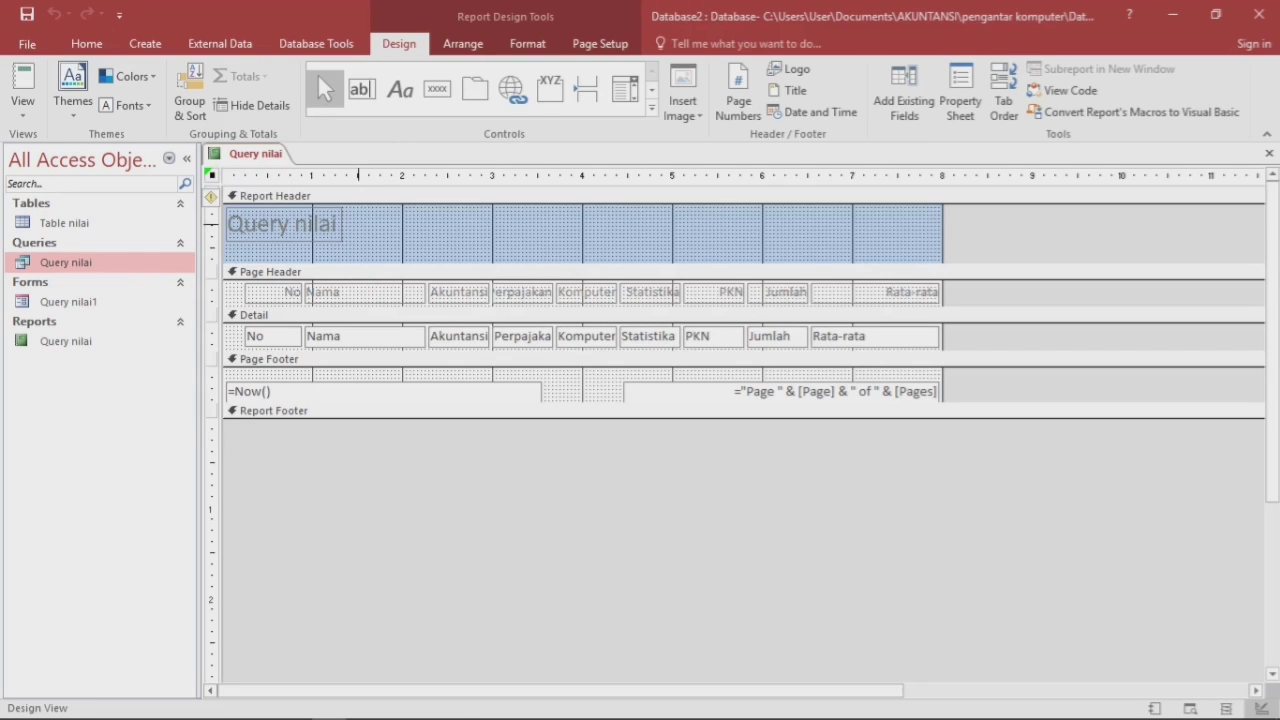
key(BackSpace)
key(BackSpace)
key(BackSpace)
key(BackSpace)
key(BackSpace)
key(BackSpace)
key(BackSpace)
key(BackSpace)
key(BackSpace)
key(BackSpace)
key(BackSpace)
text(Data Nilai M)
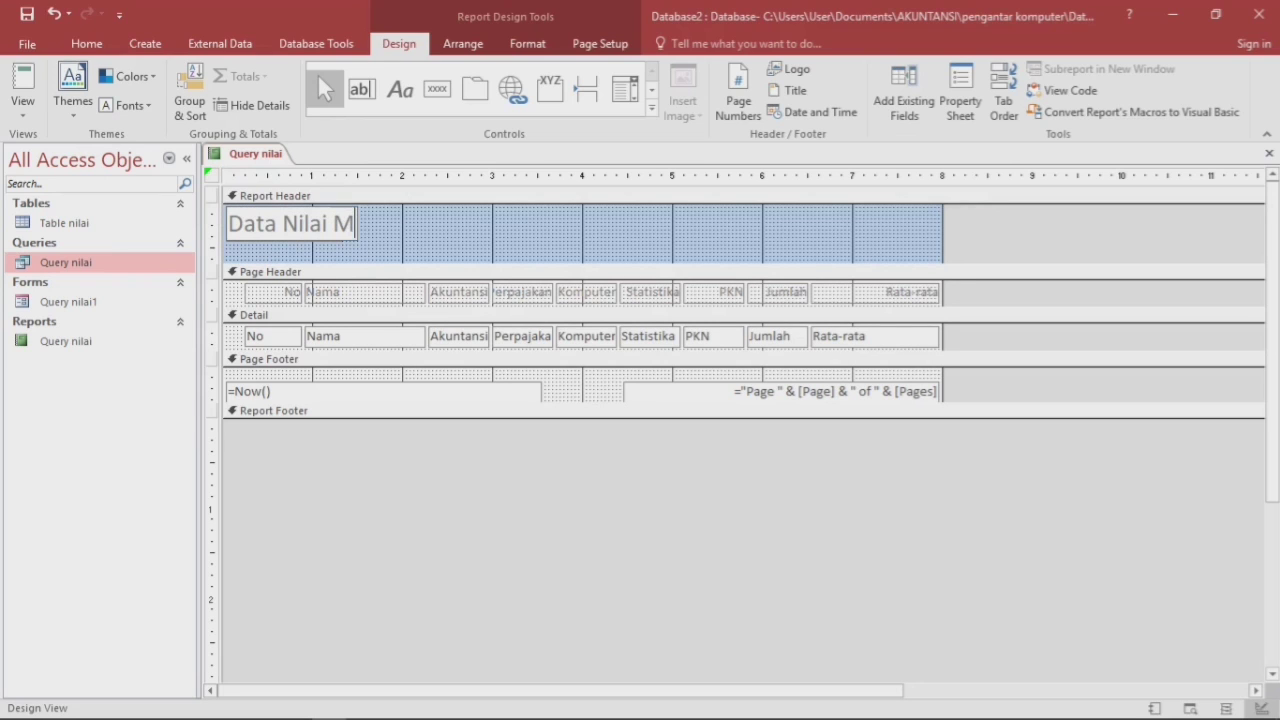
text(ahasis)
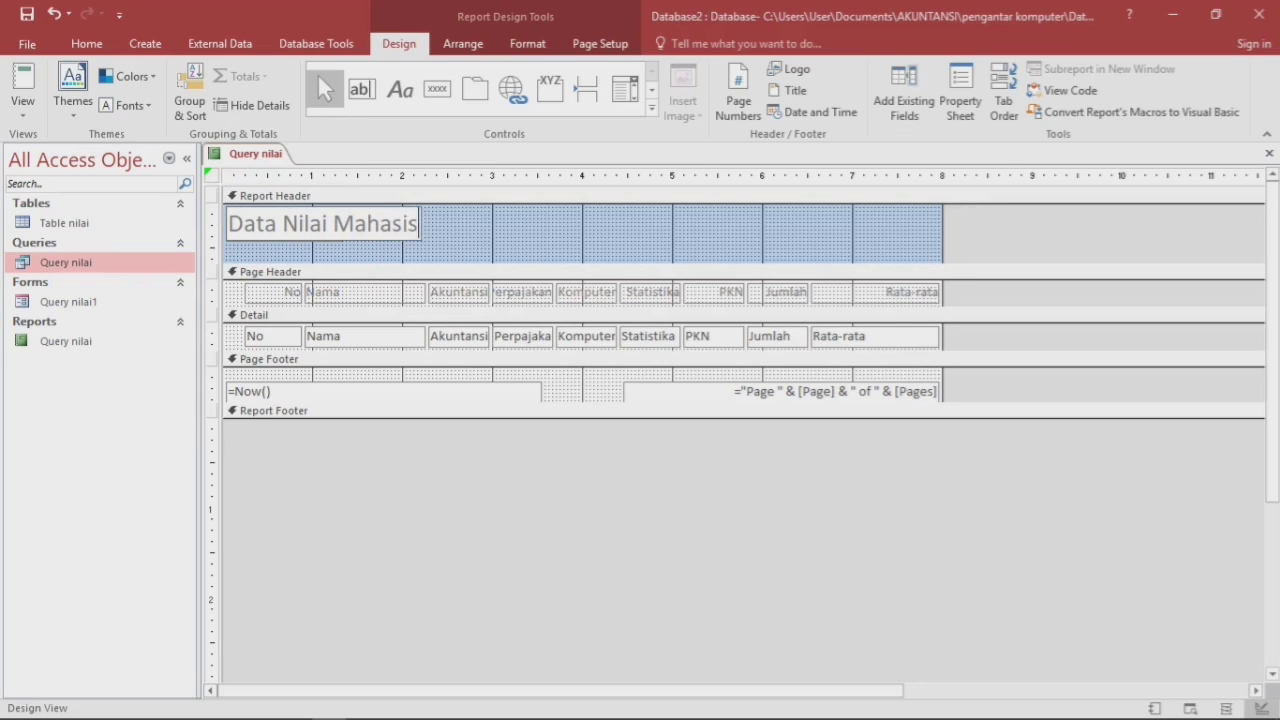
text(wa)
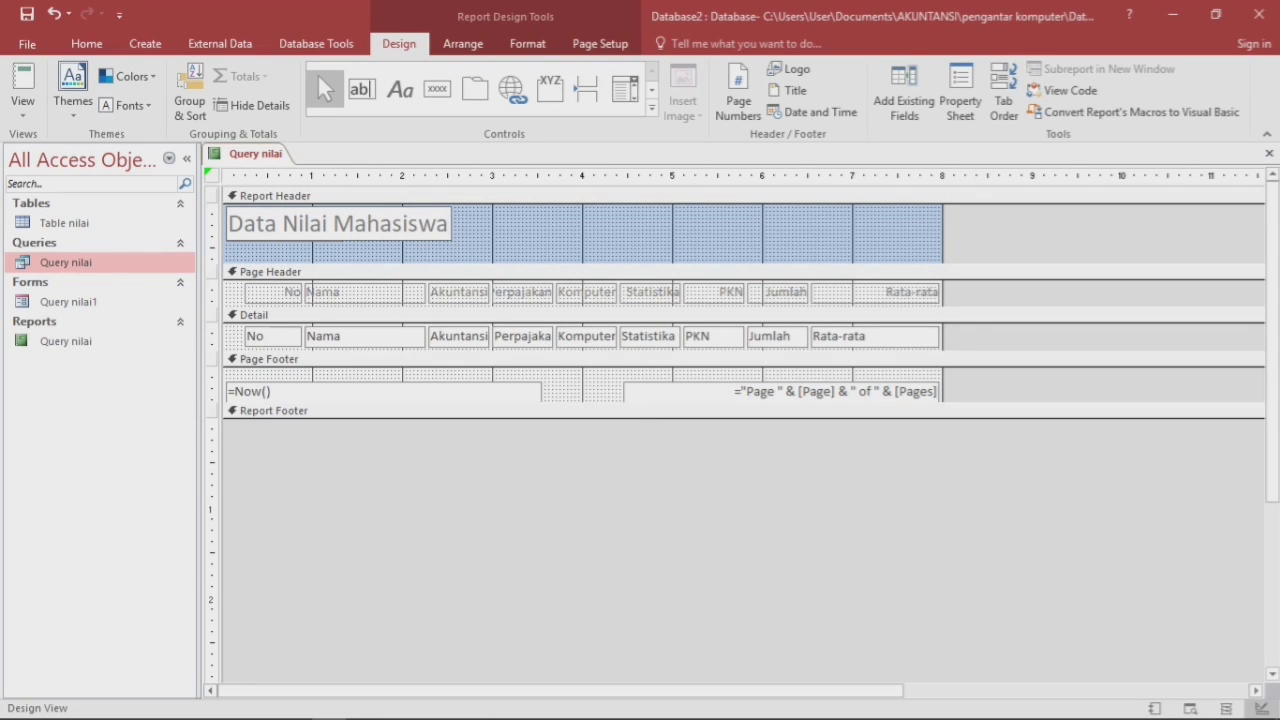
Save the retitled report and display it in Report View.
right_click(266, 152)
click(300, 163)
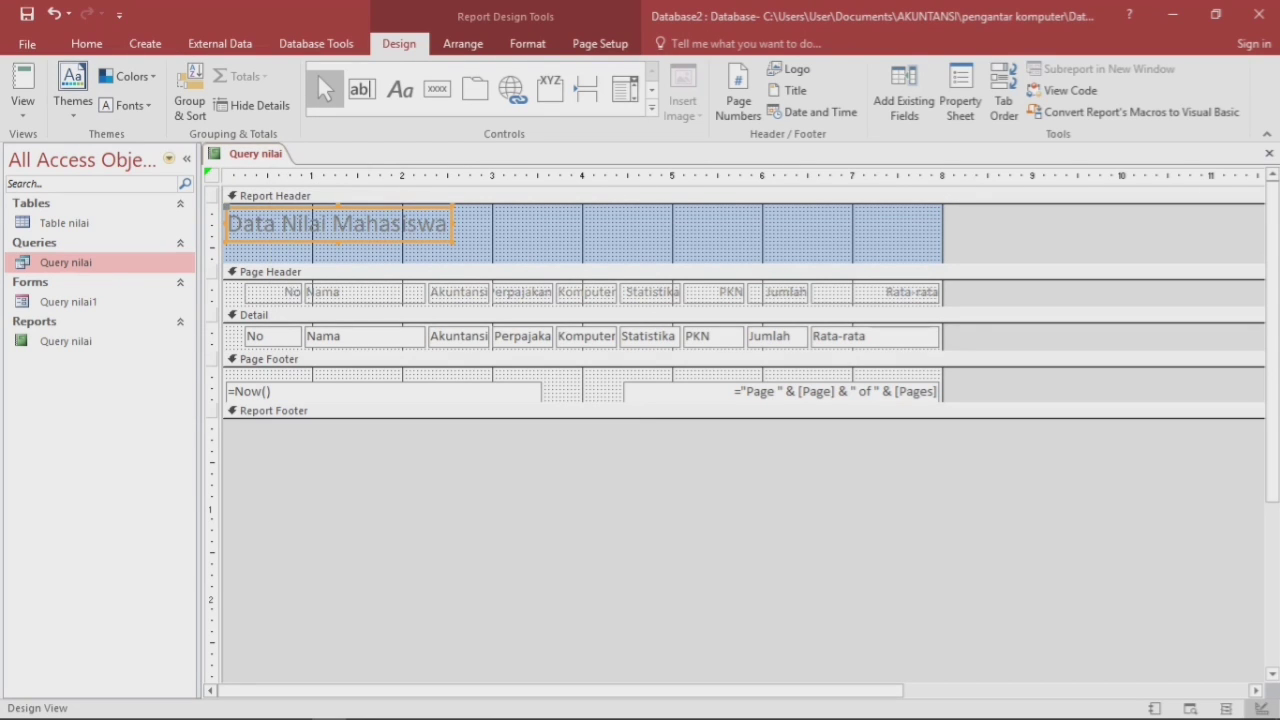
click(22, 110)
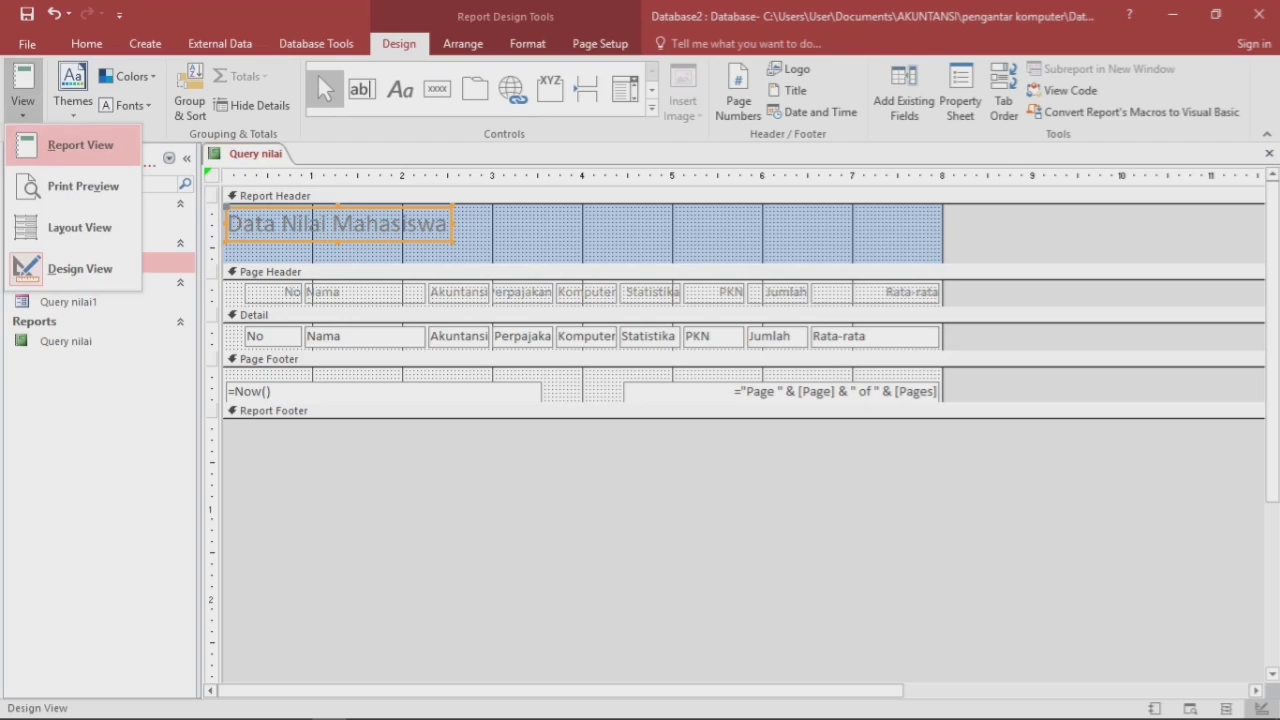
click(60, 137)
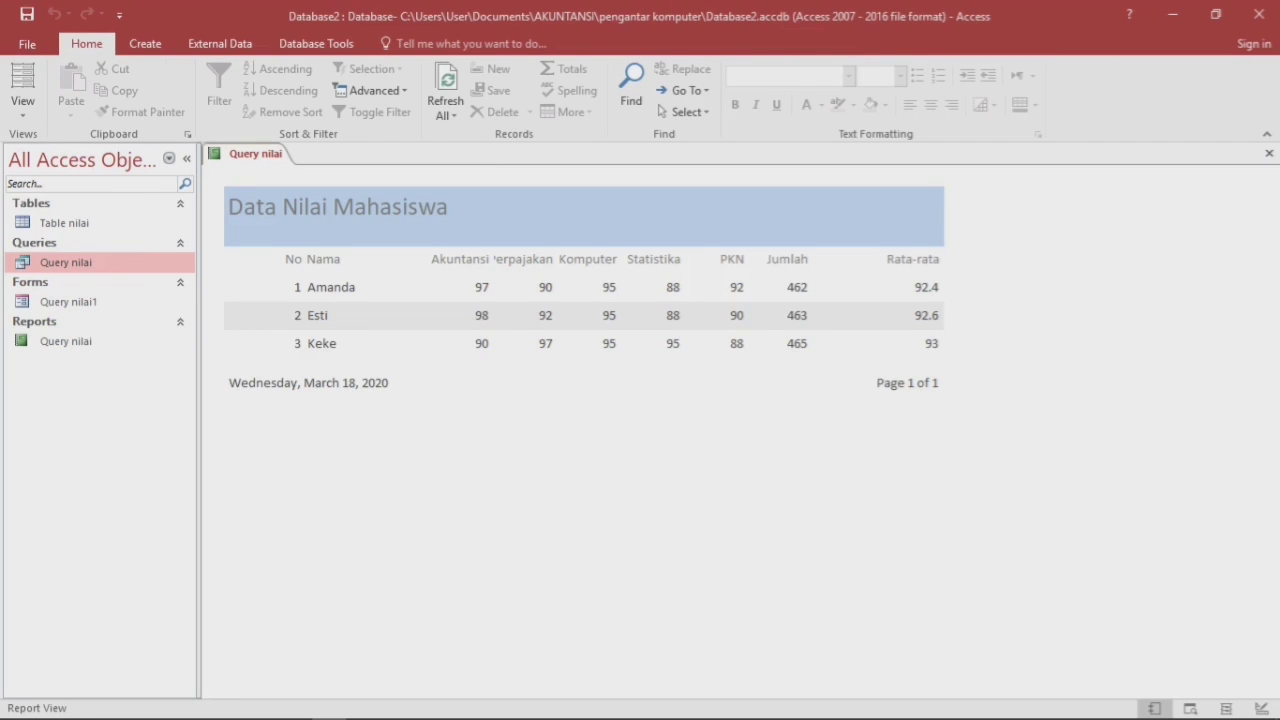